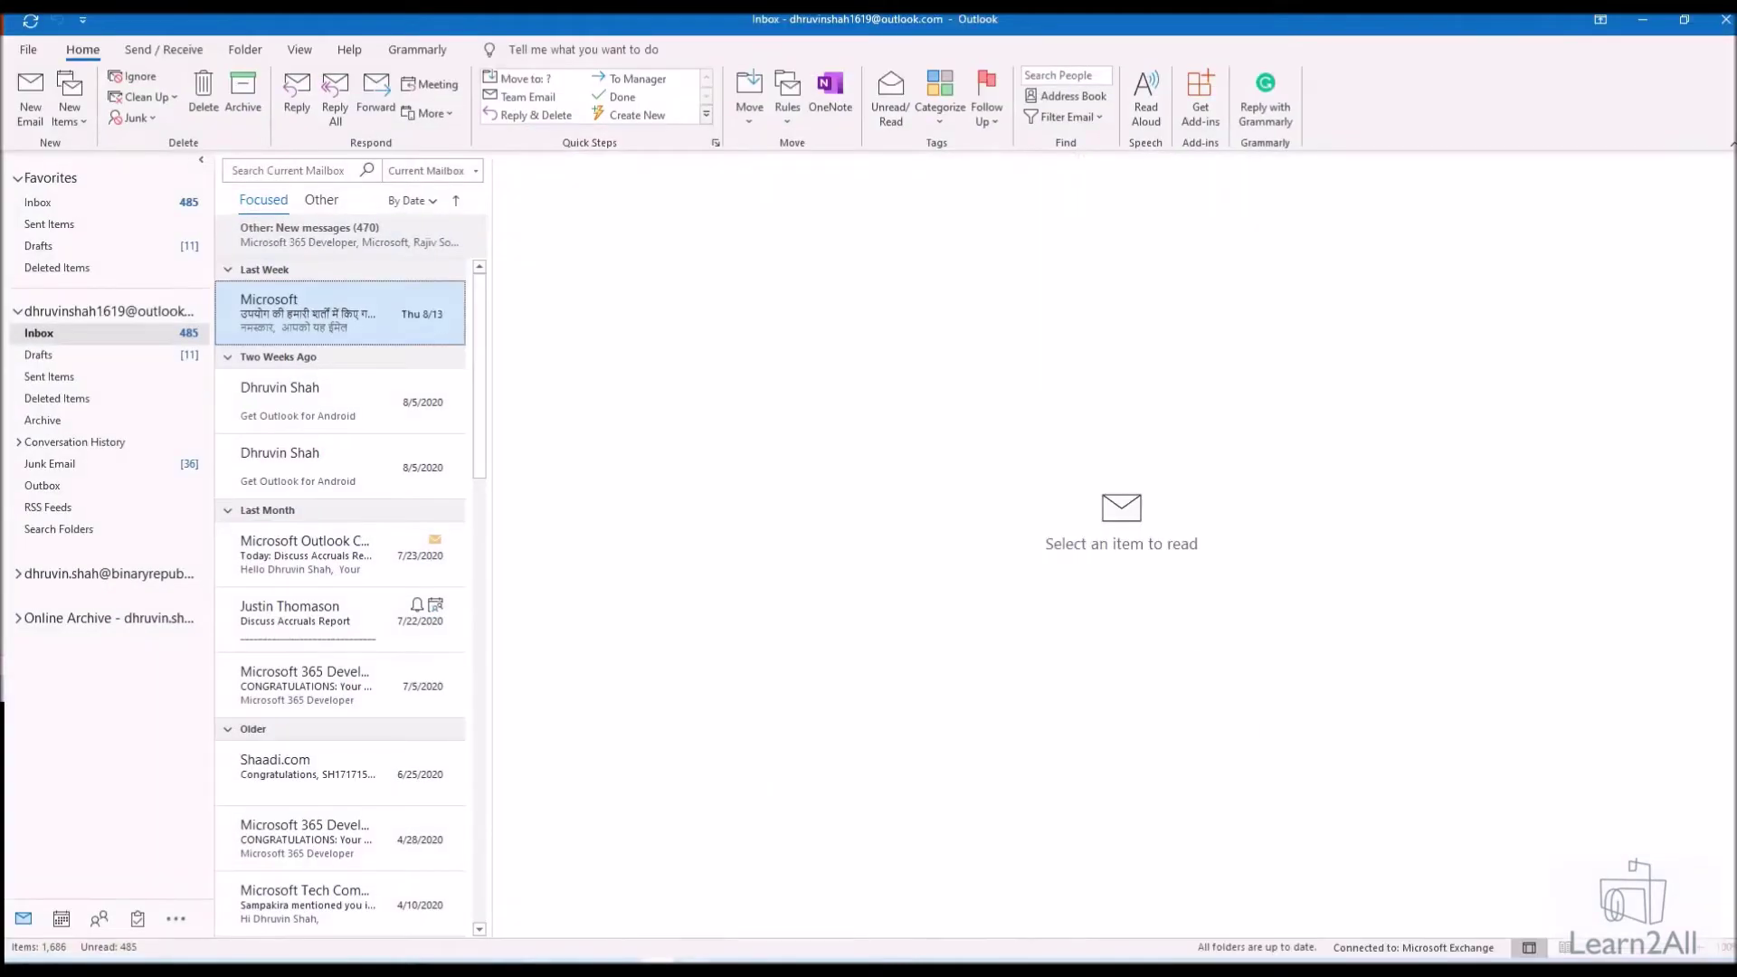
Bring Outlook forward and switch from mail to the August 2020 calendar
key("alt+Tab")
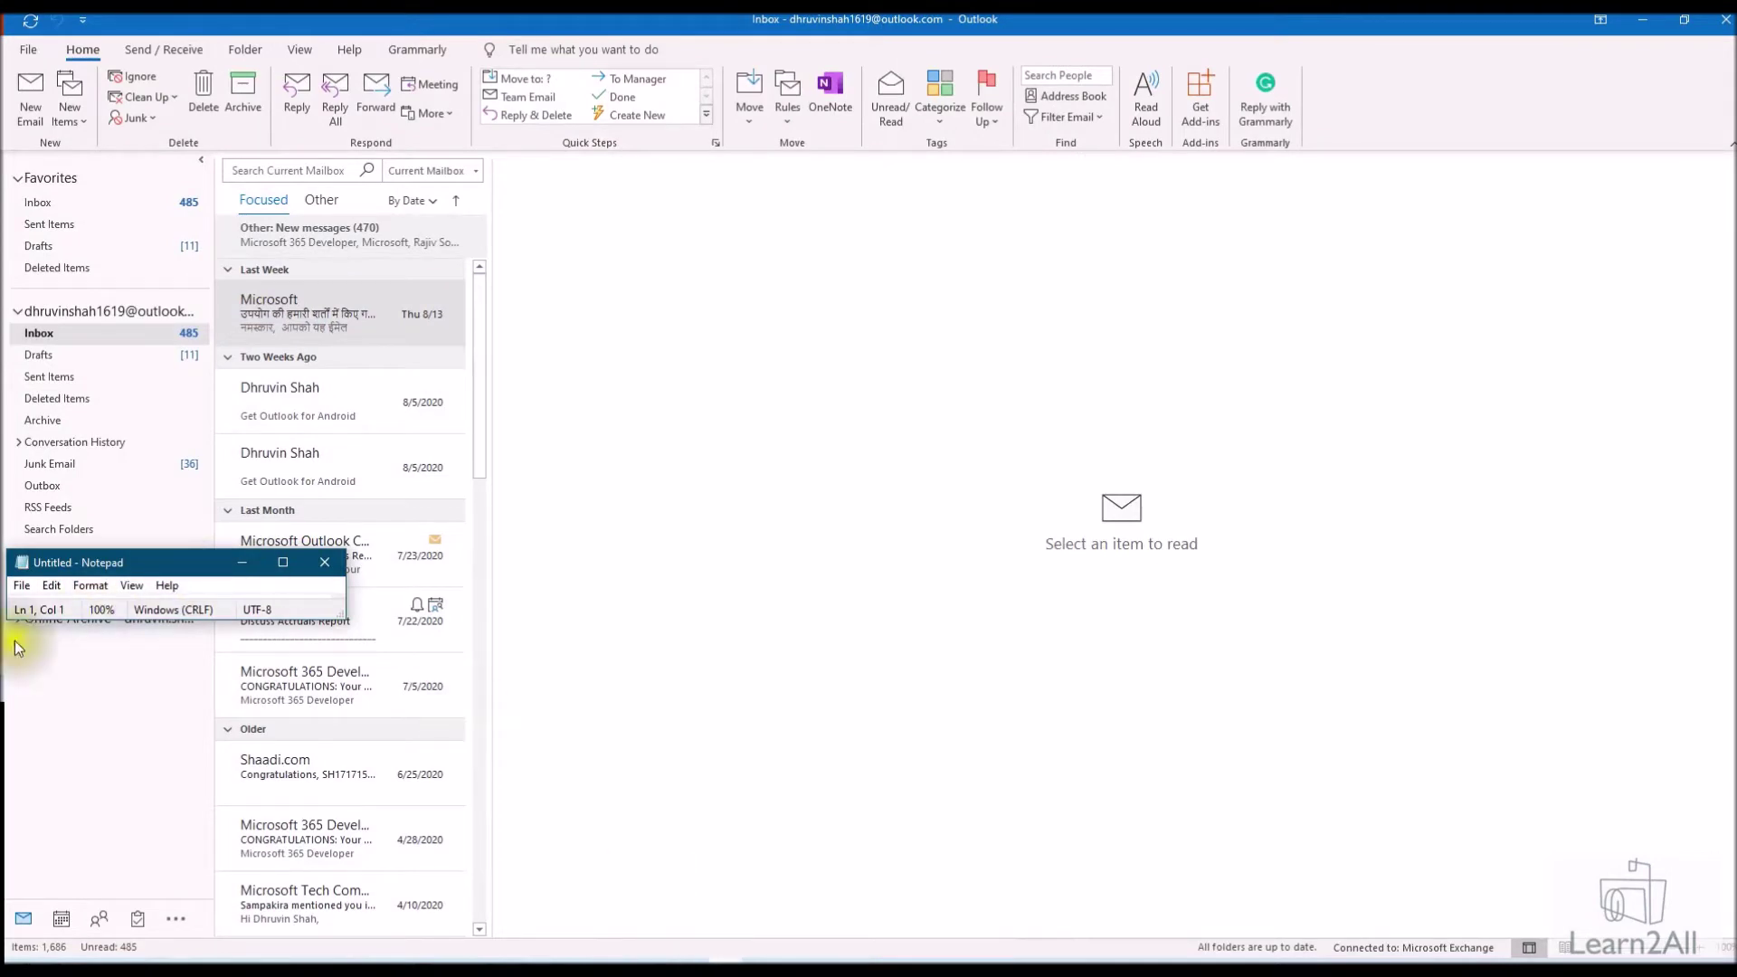
left_click(65, 925)
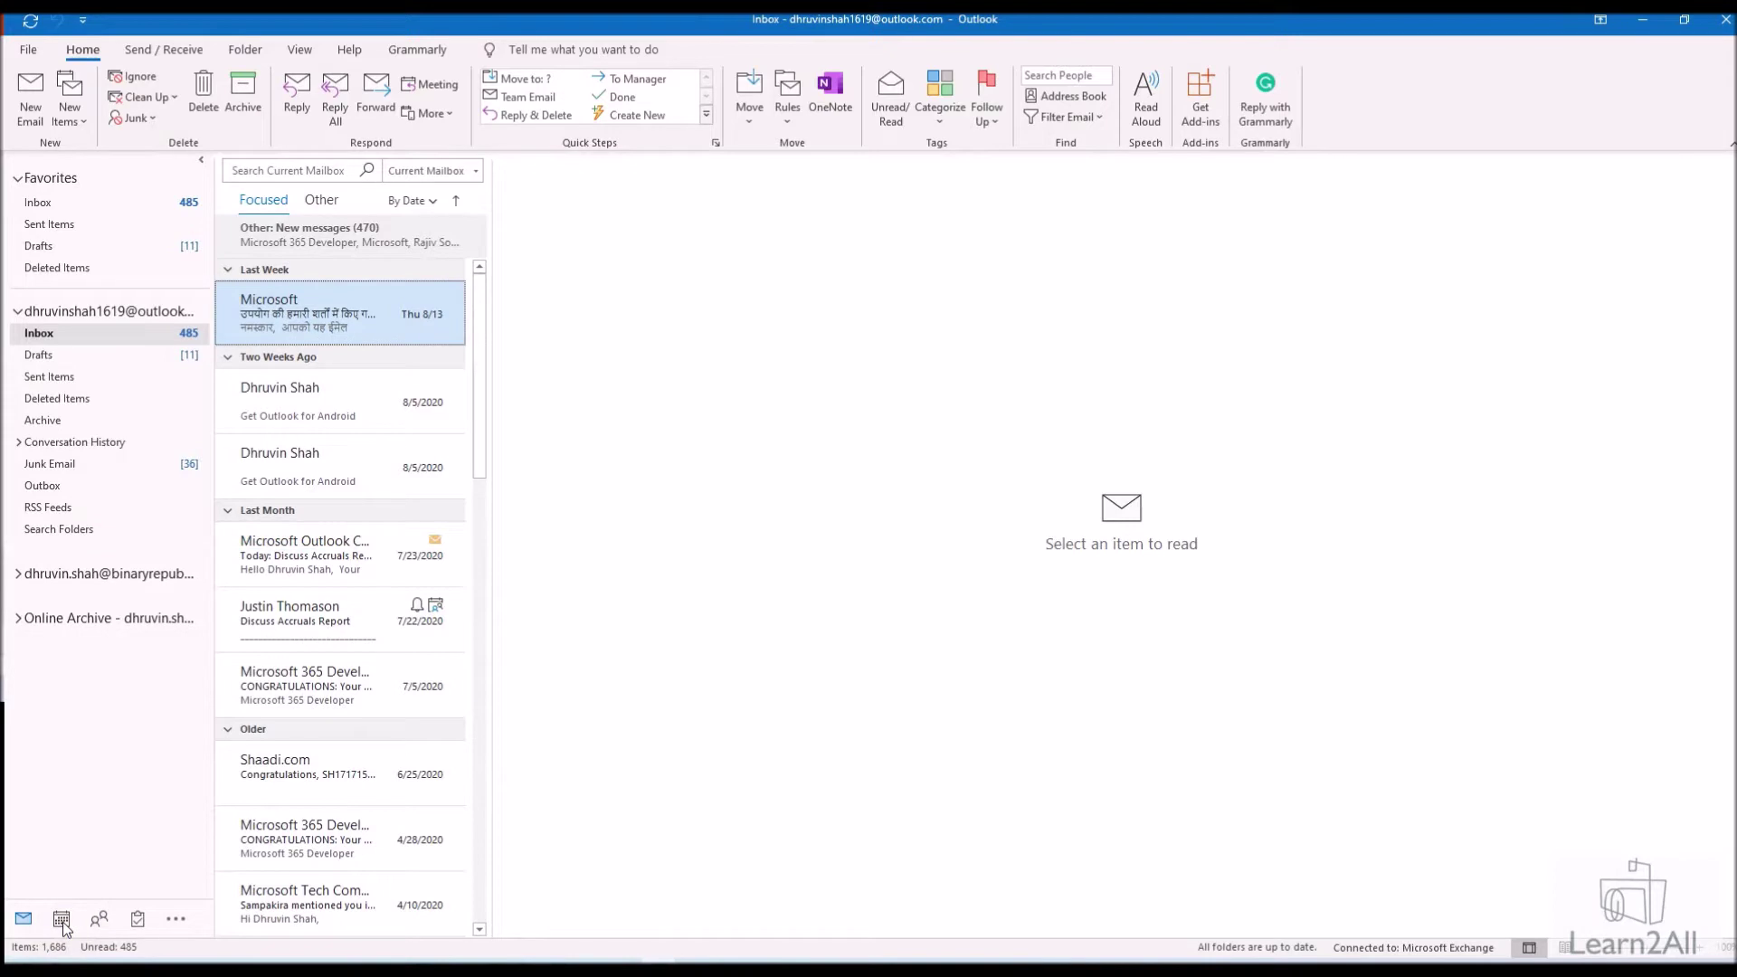
left_click(62, 921)
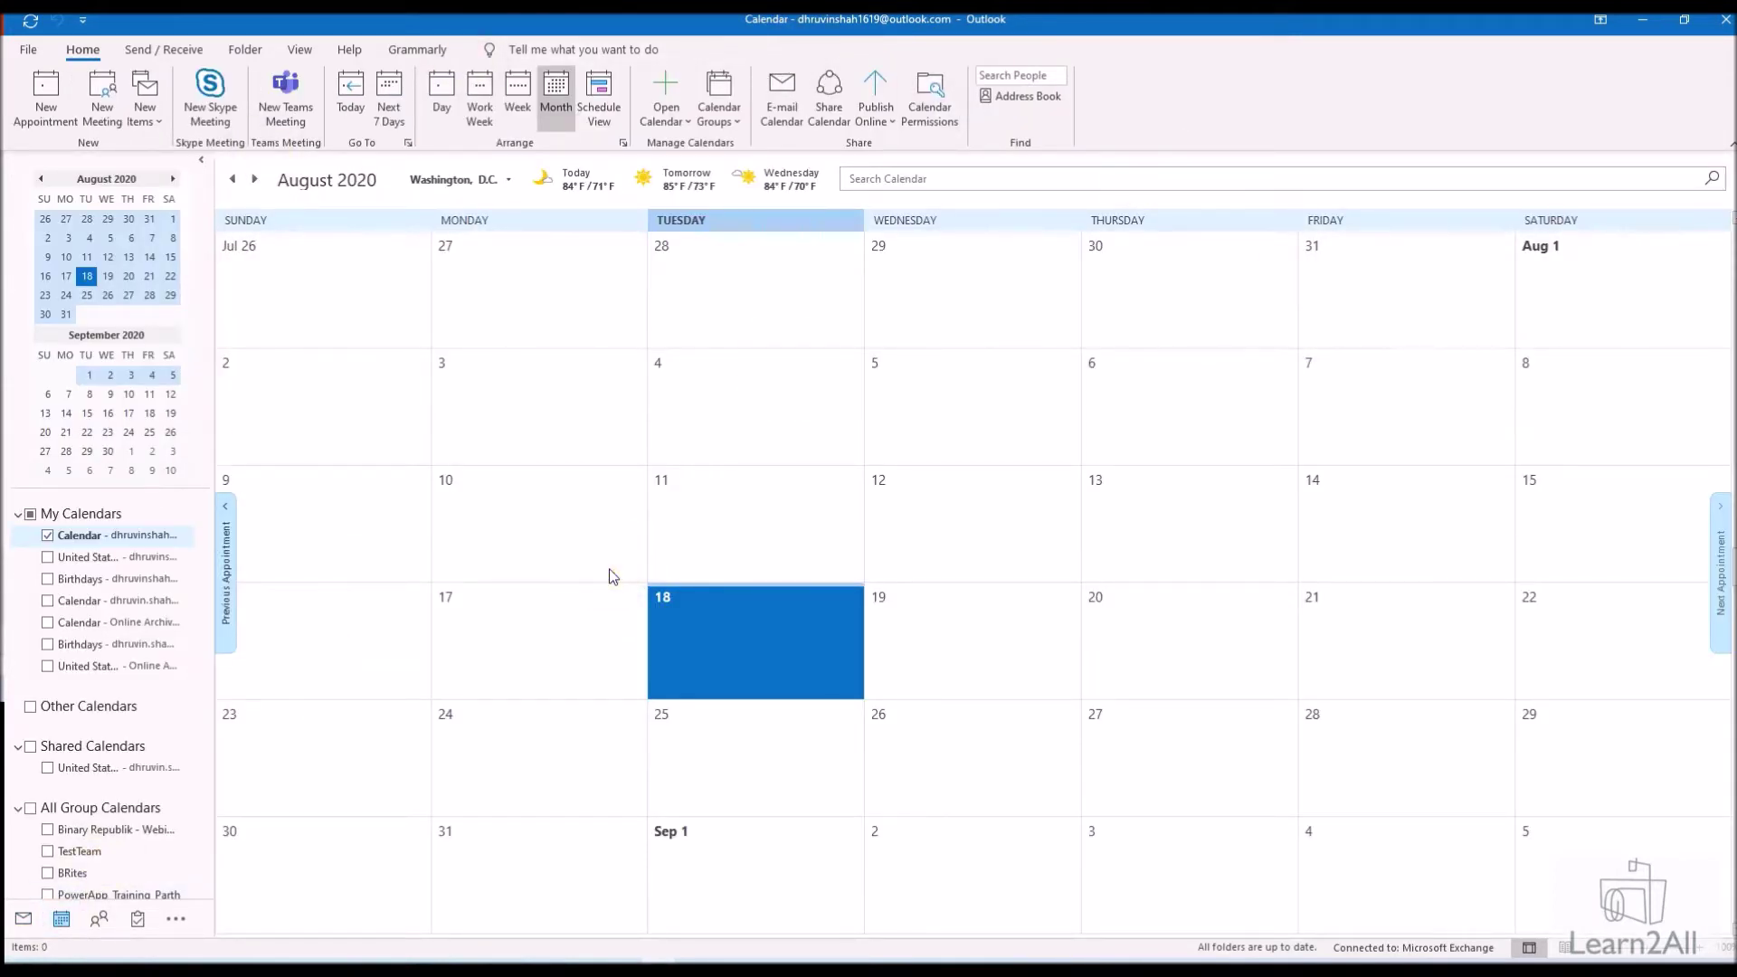
Start a new blank appointment and move its window into place
left_click(157, 121)
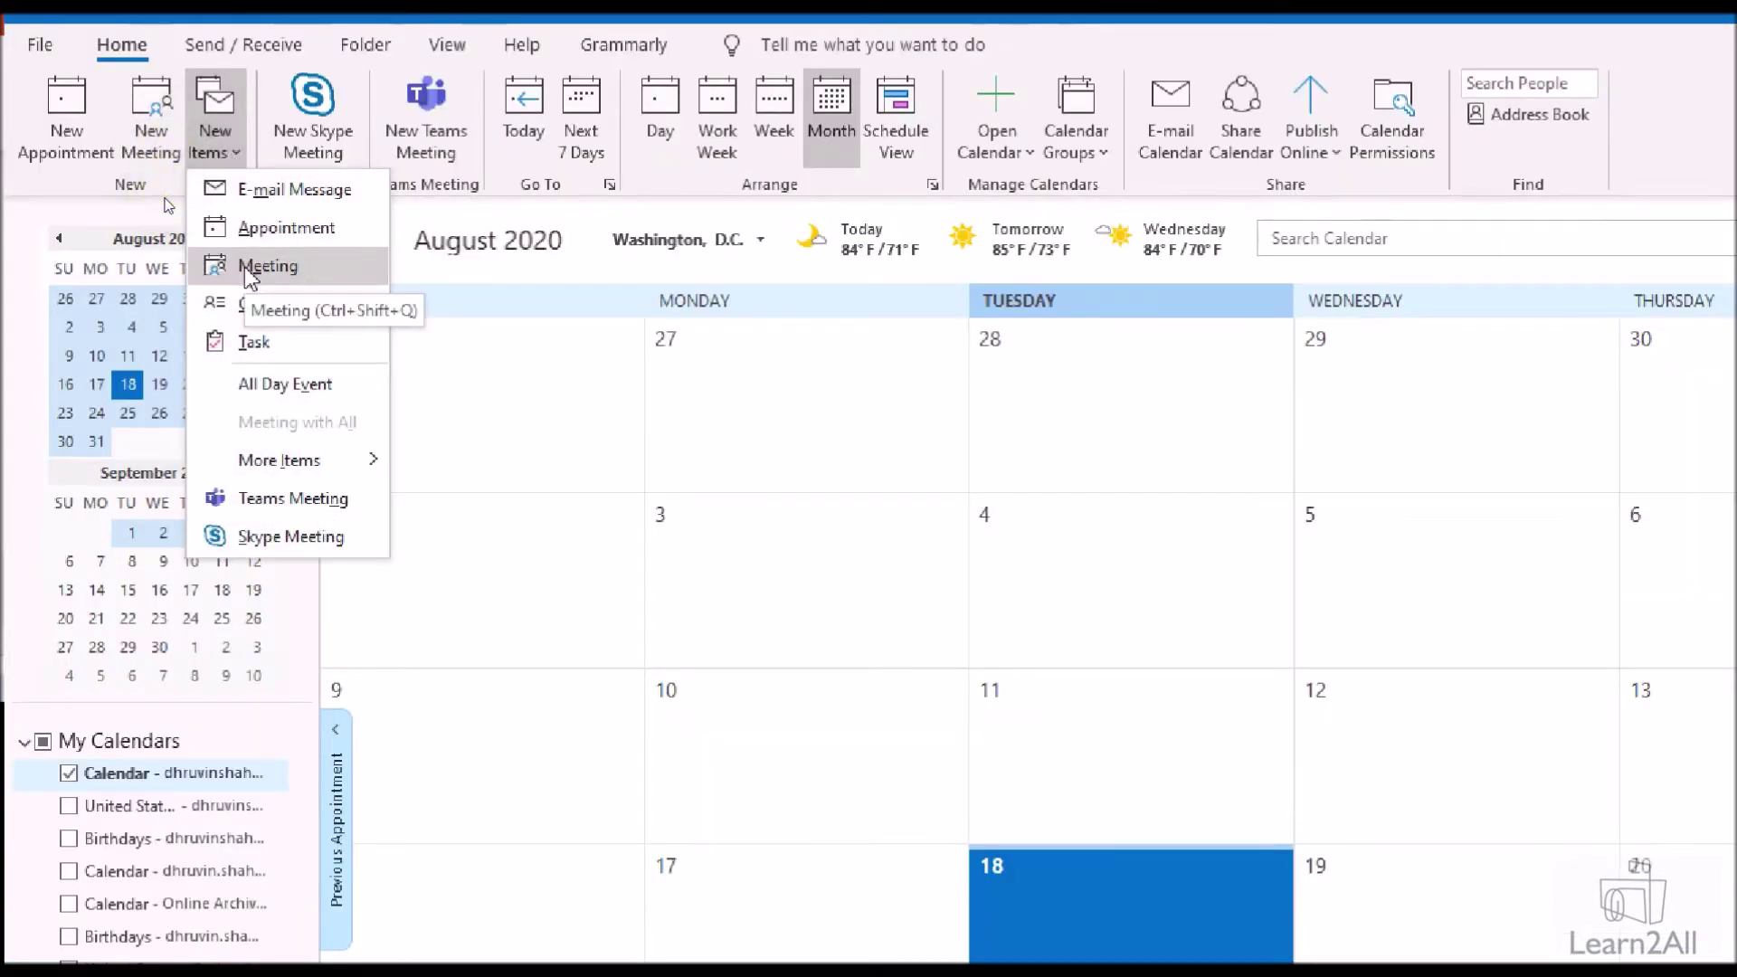
left_click(256, 231)
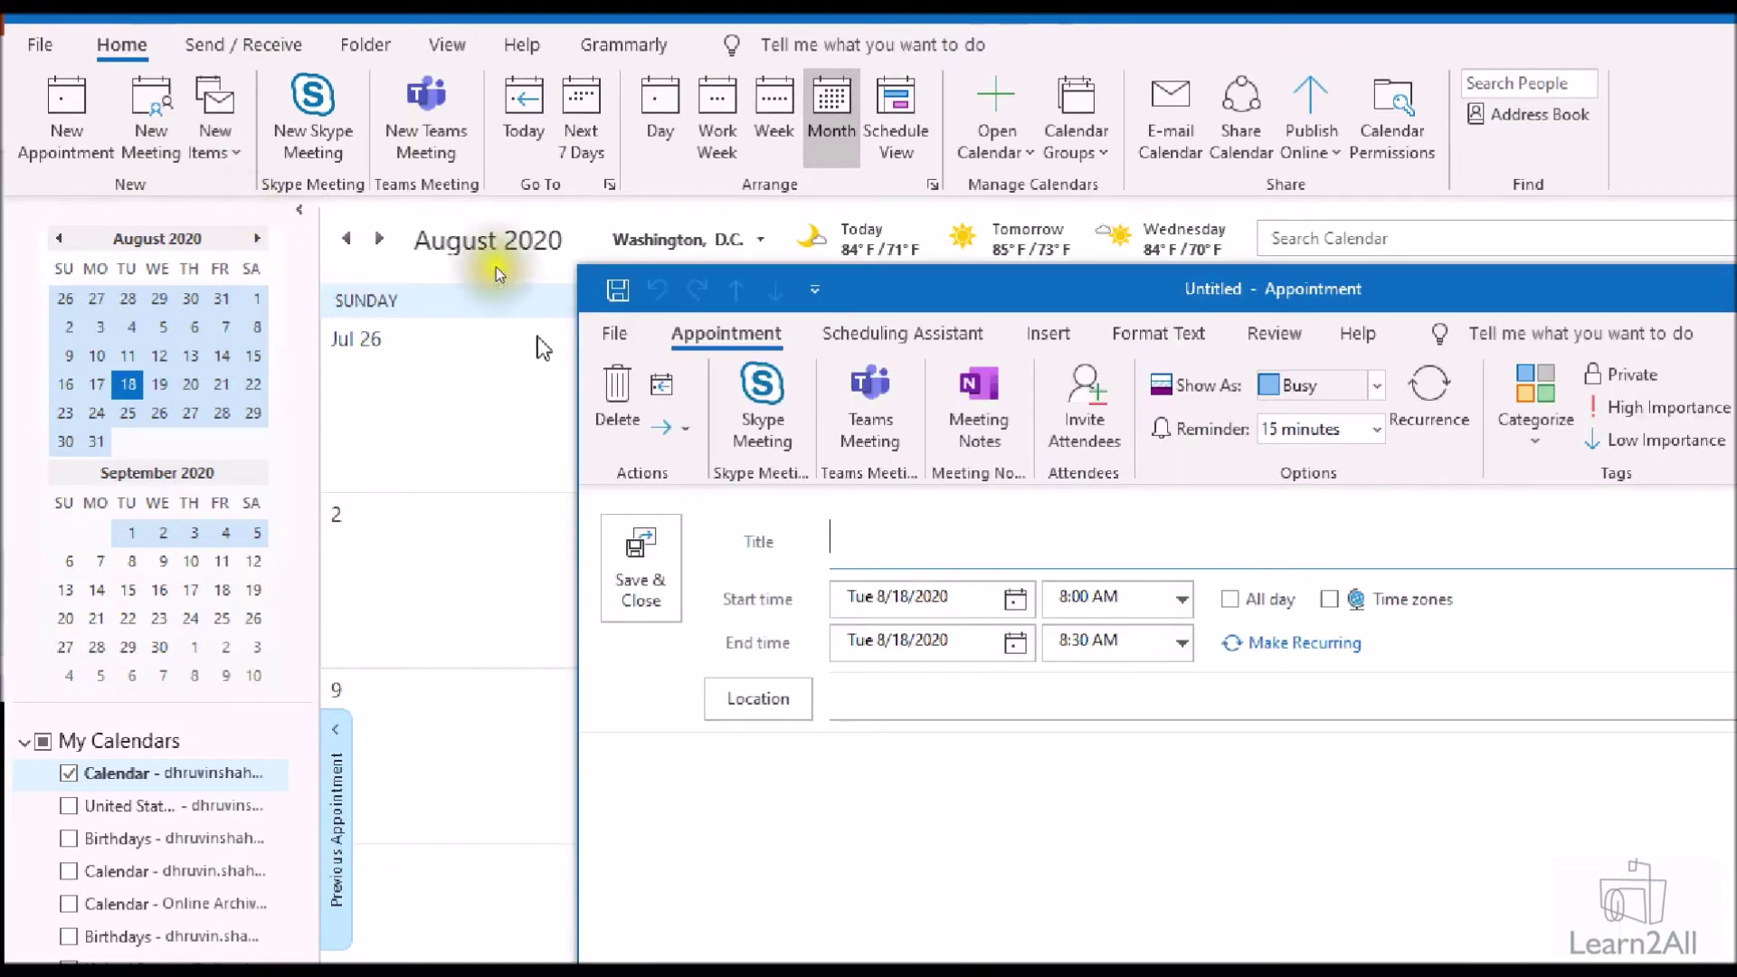
left_click_drag(1075, 288, 776, 145)
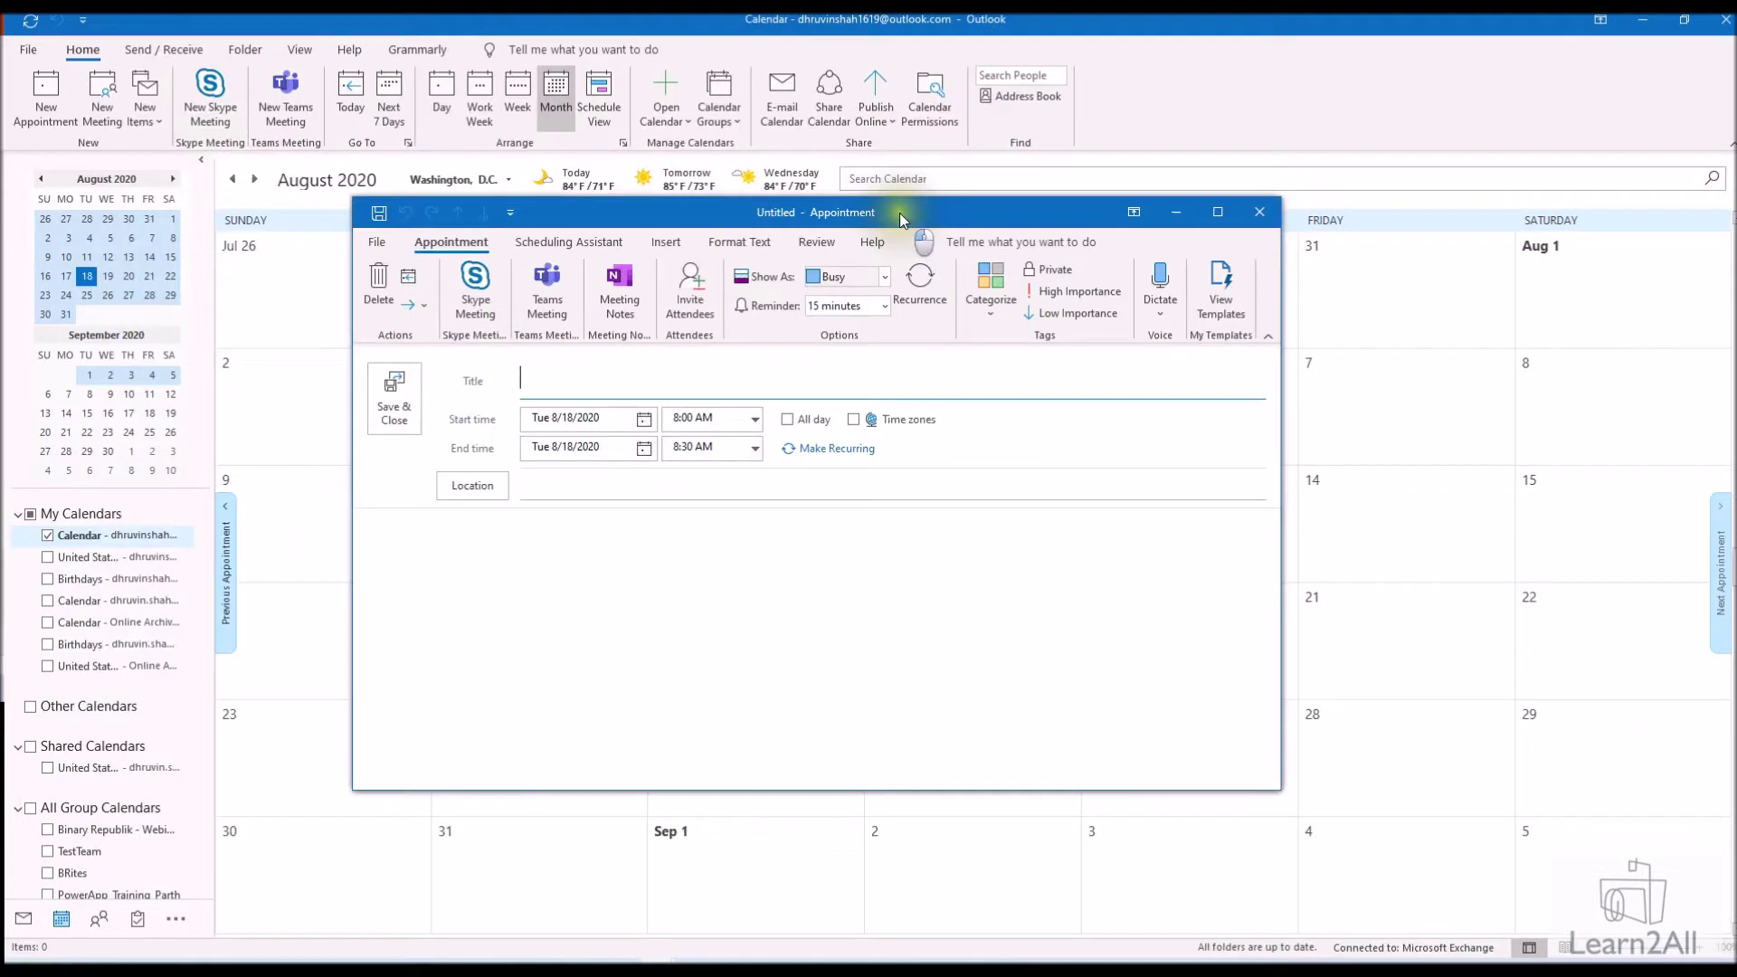
left_click_drag(899, 214, 908, 222)
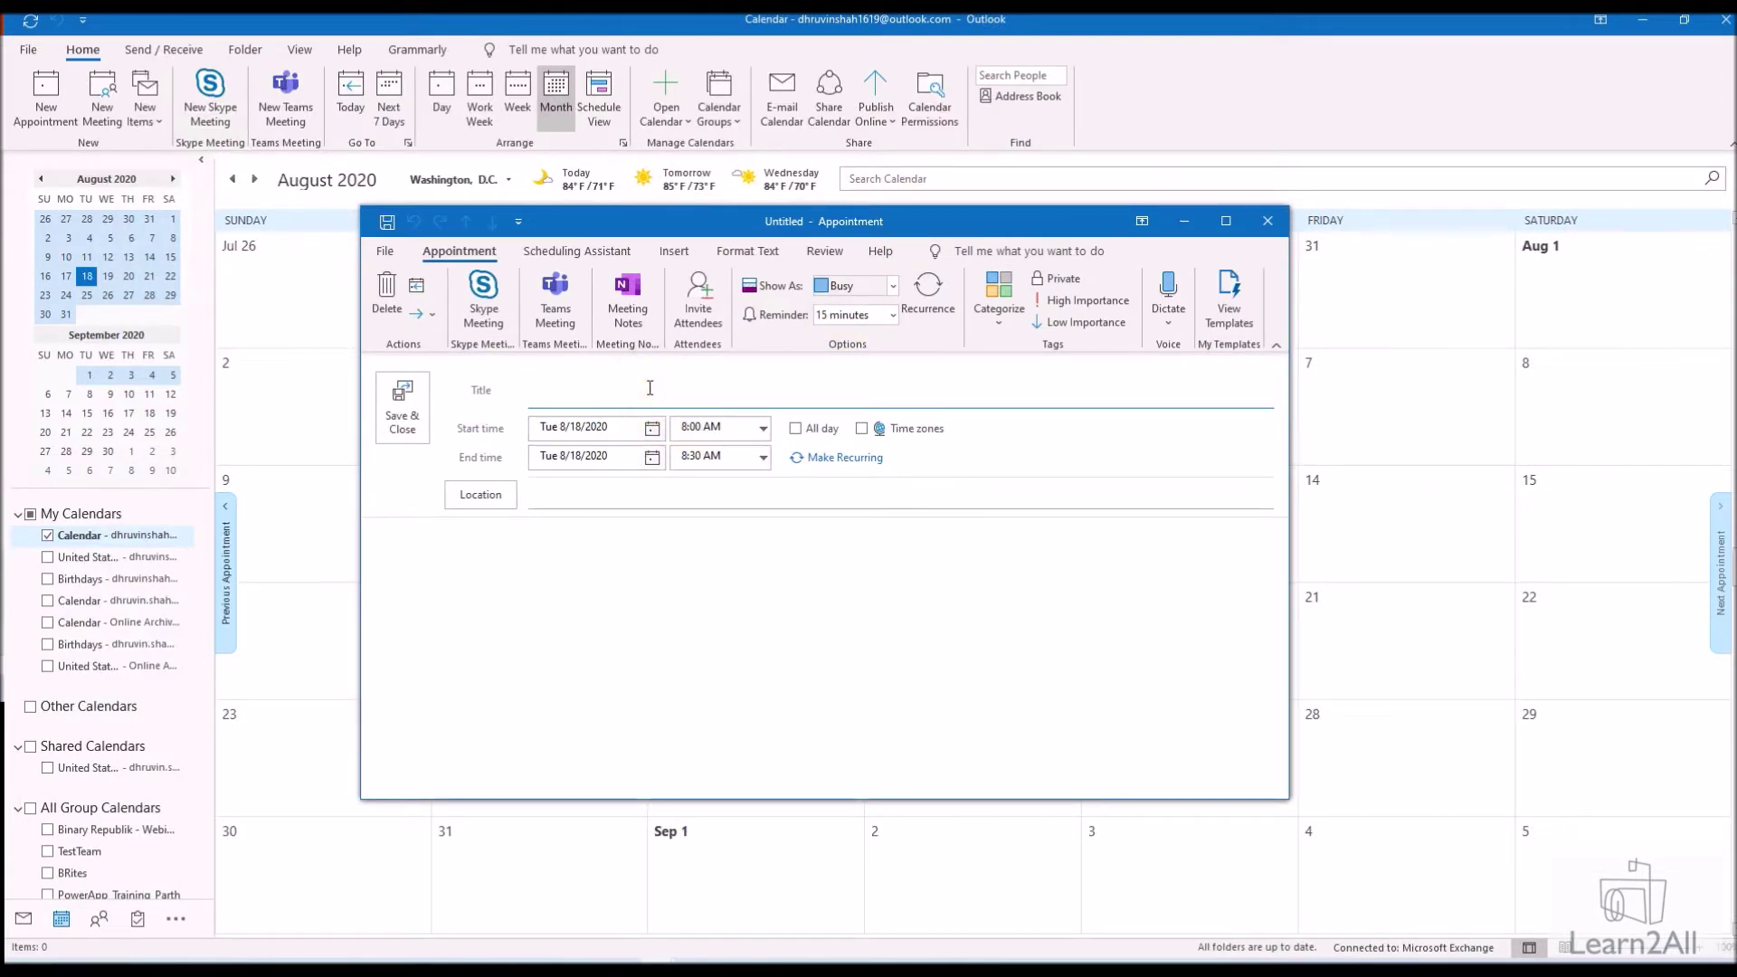
Title the appointment 'Webinar-SharePoint Spaces' and set it to start at 7:00 PM on 8/18/2020
type("Webinar-SharePoint Spaces")
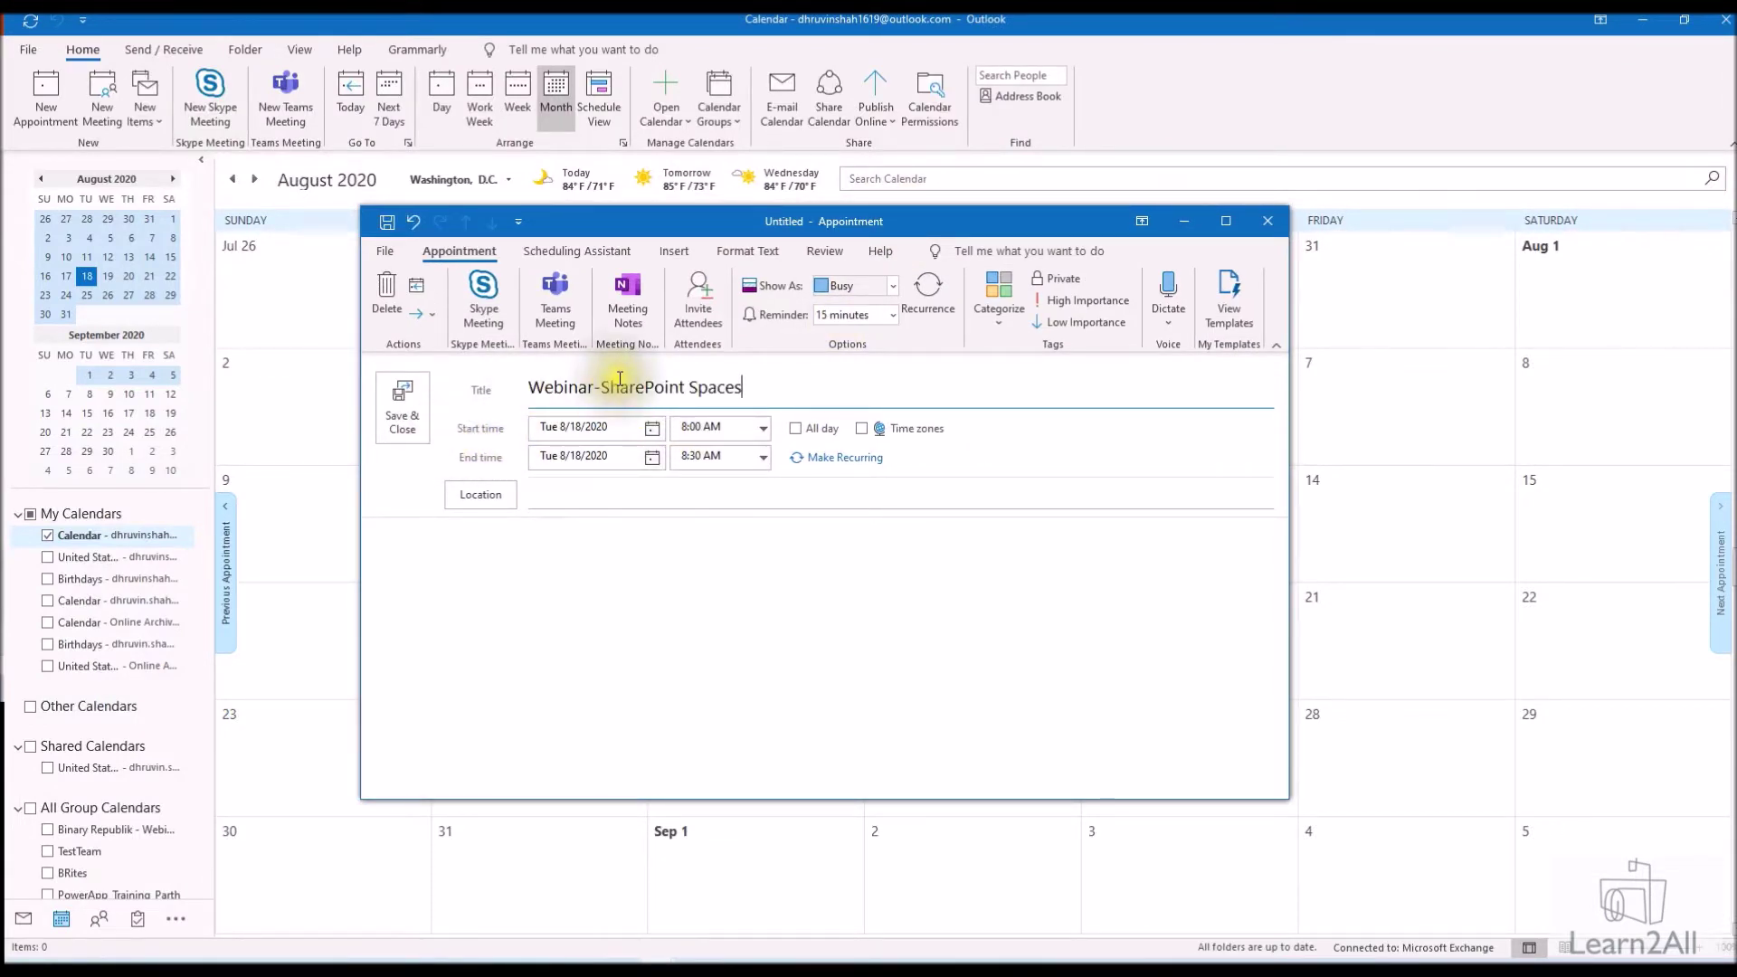
left_click(596, 426)
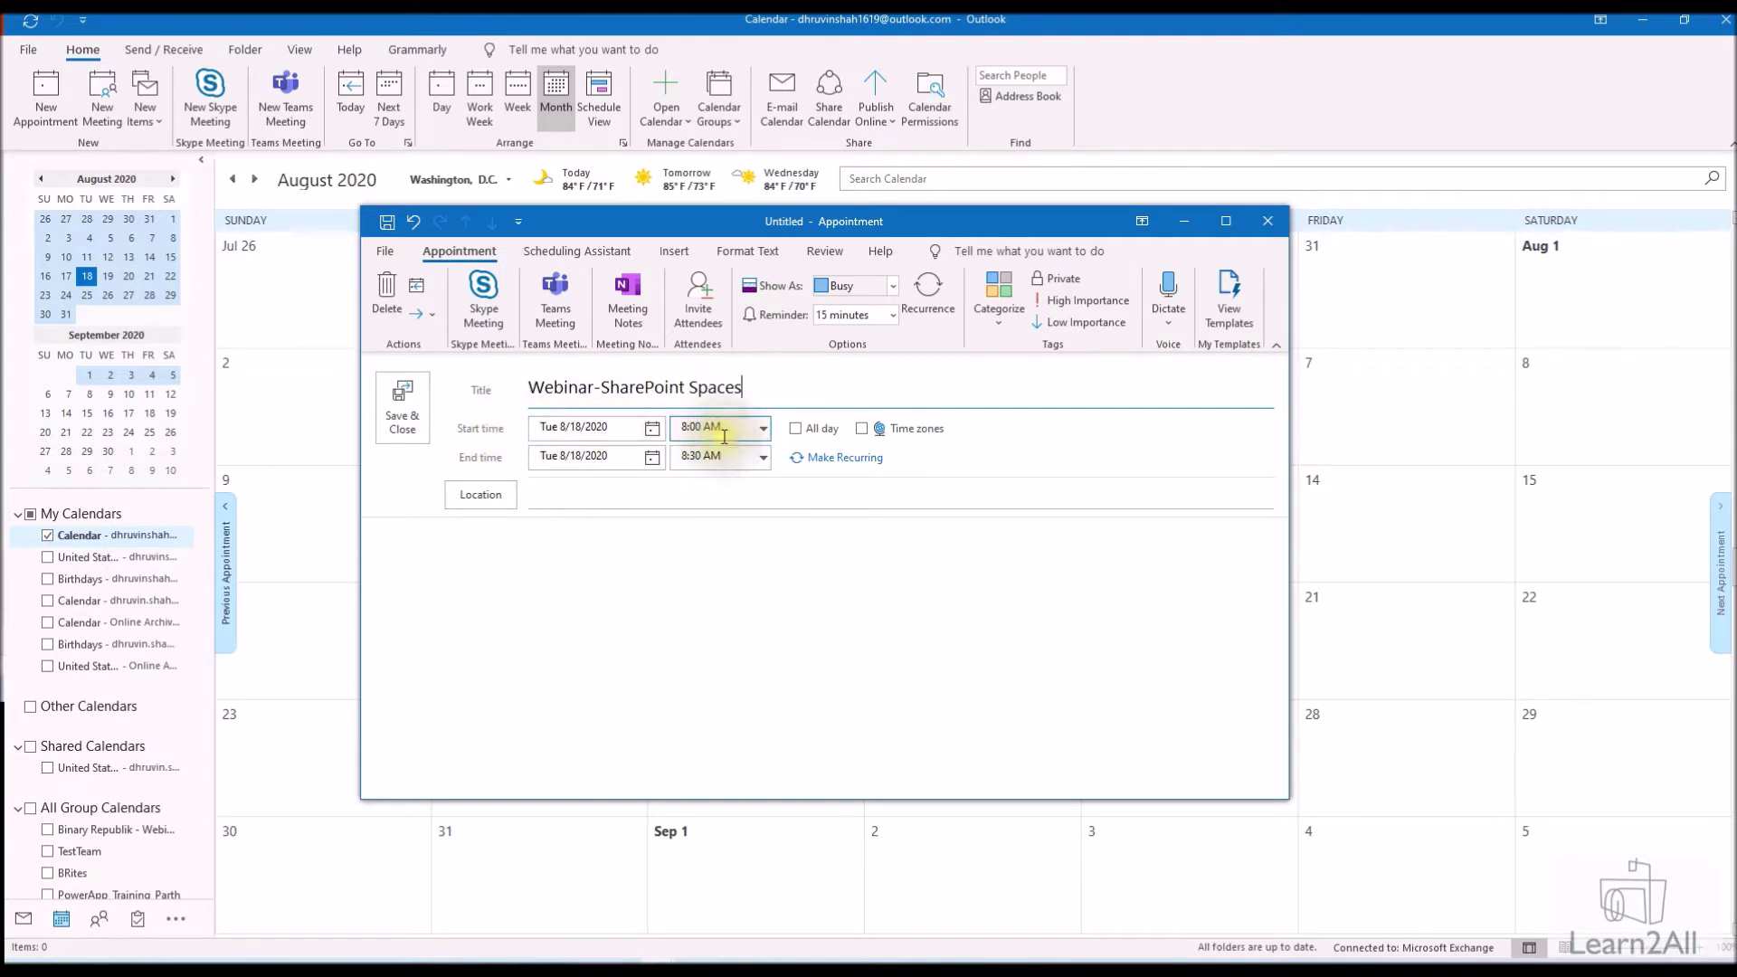
left_click(763, 428)
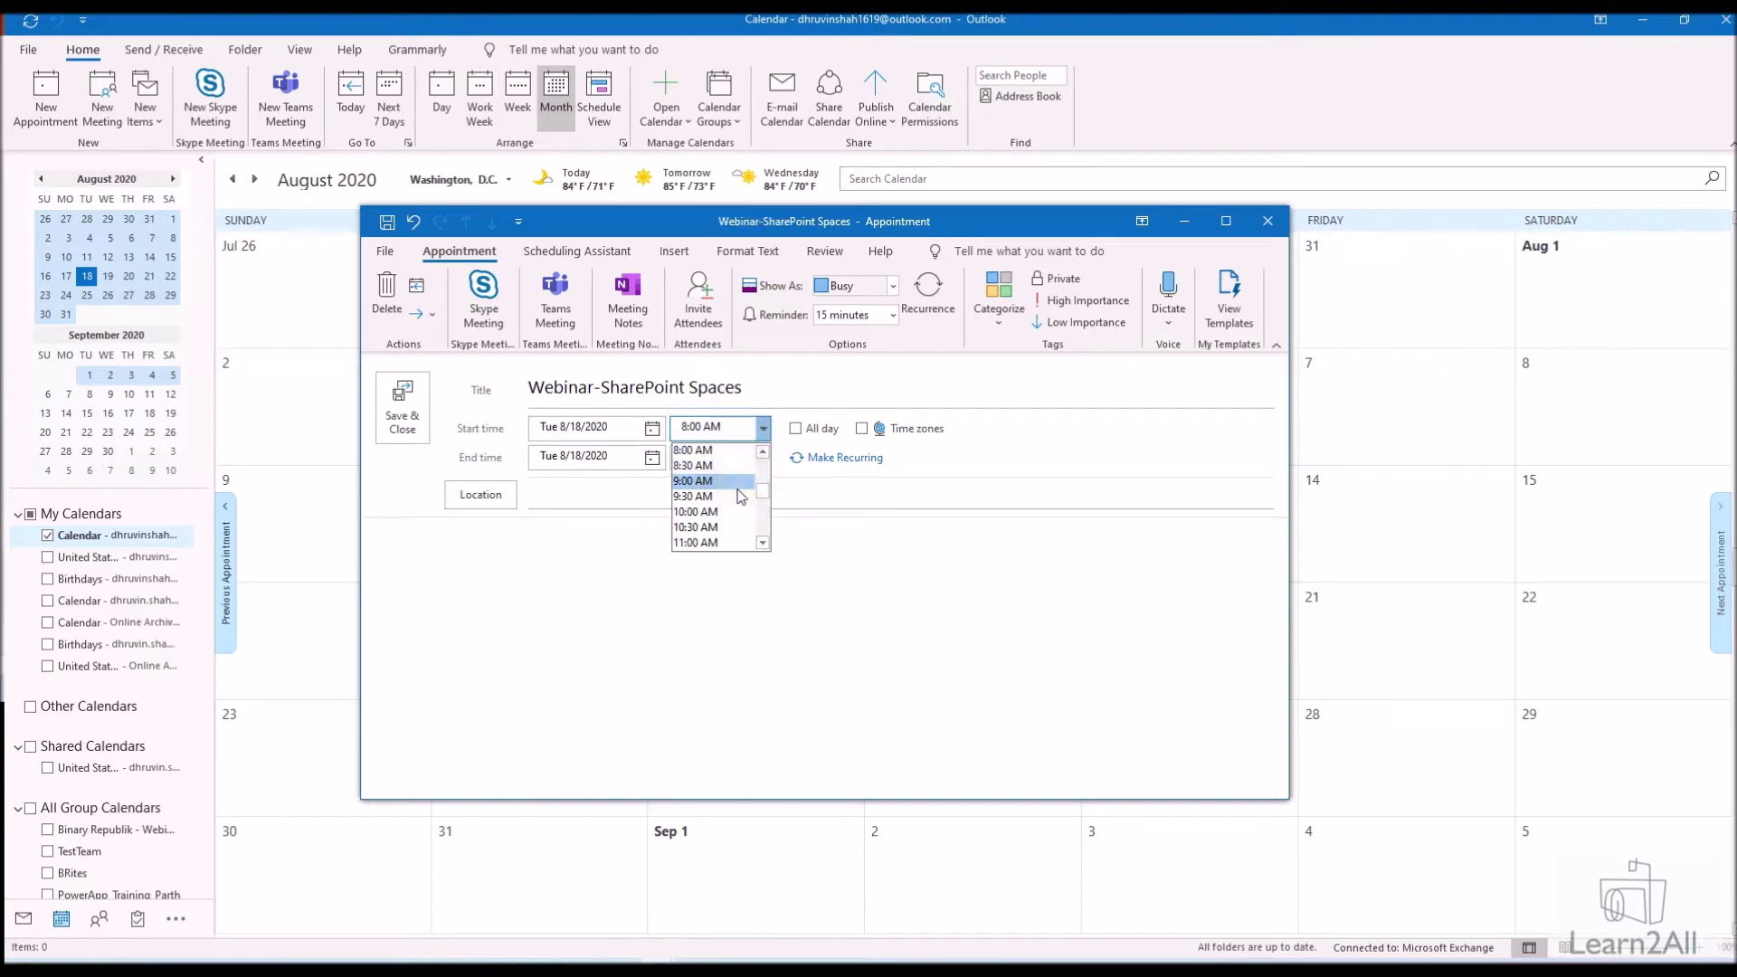
left_click_drag(764, 492, 764, 518)
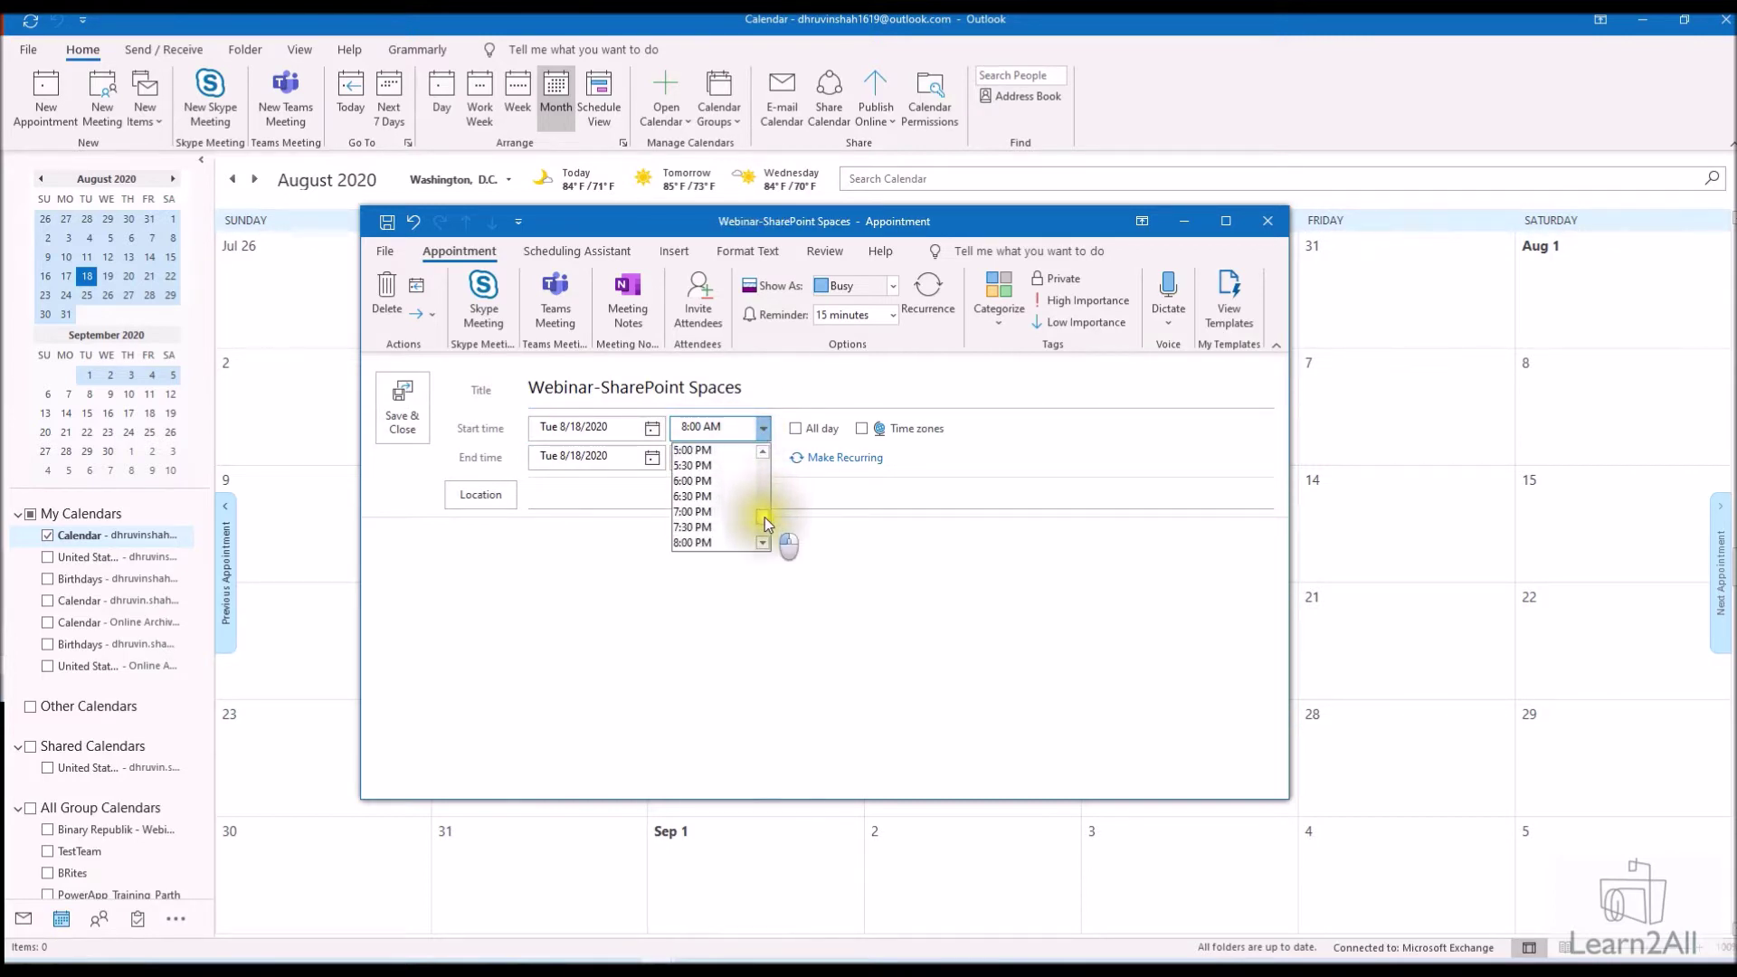
left_click(724, 516)
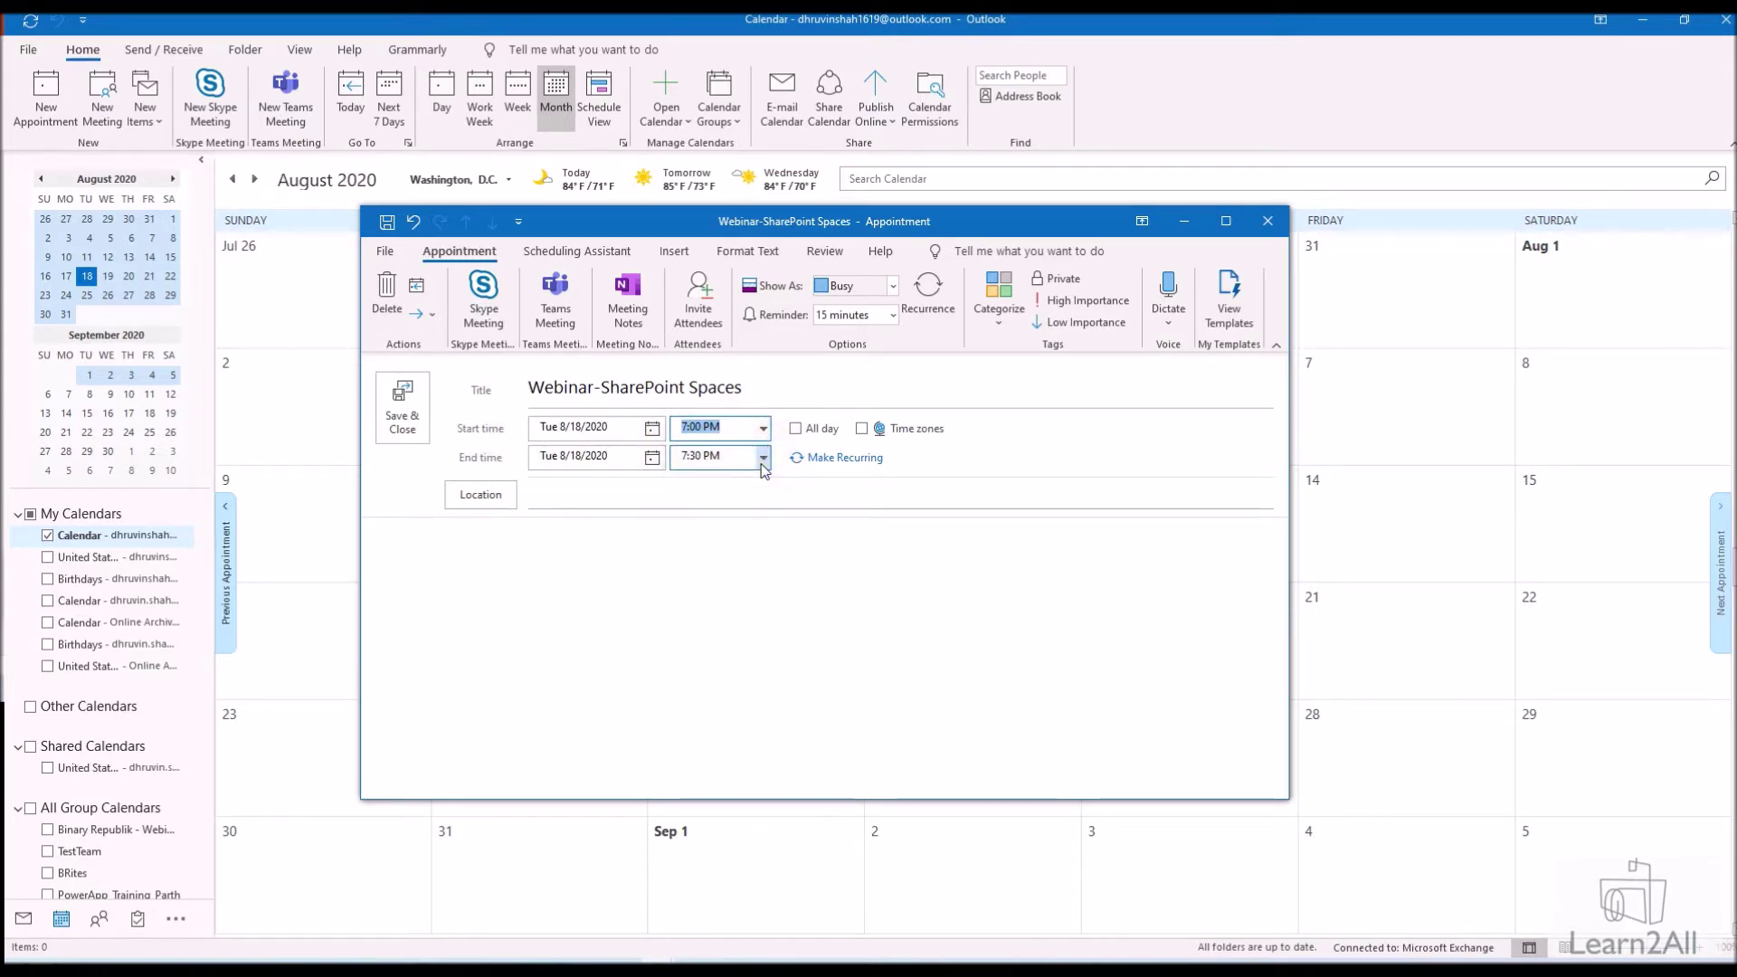
Use the Chennai, Kolkata, Mumbai time zone and start entering 'Online' as the location
left_click(864, 430)
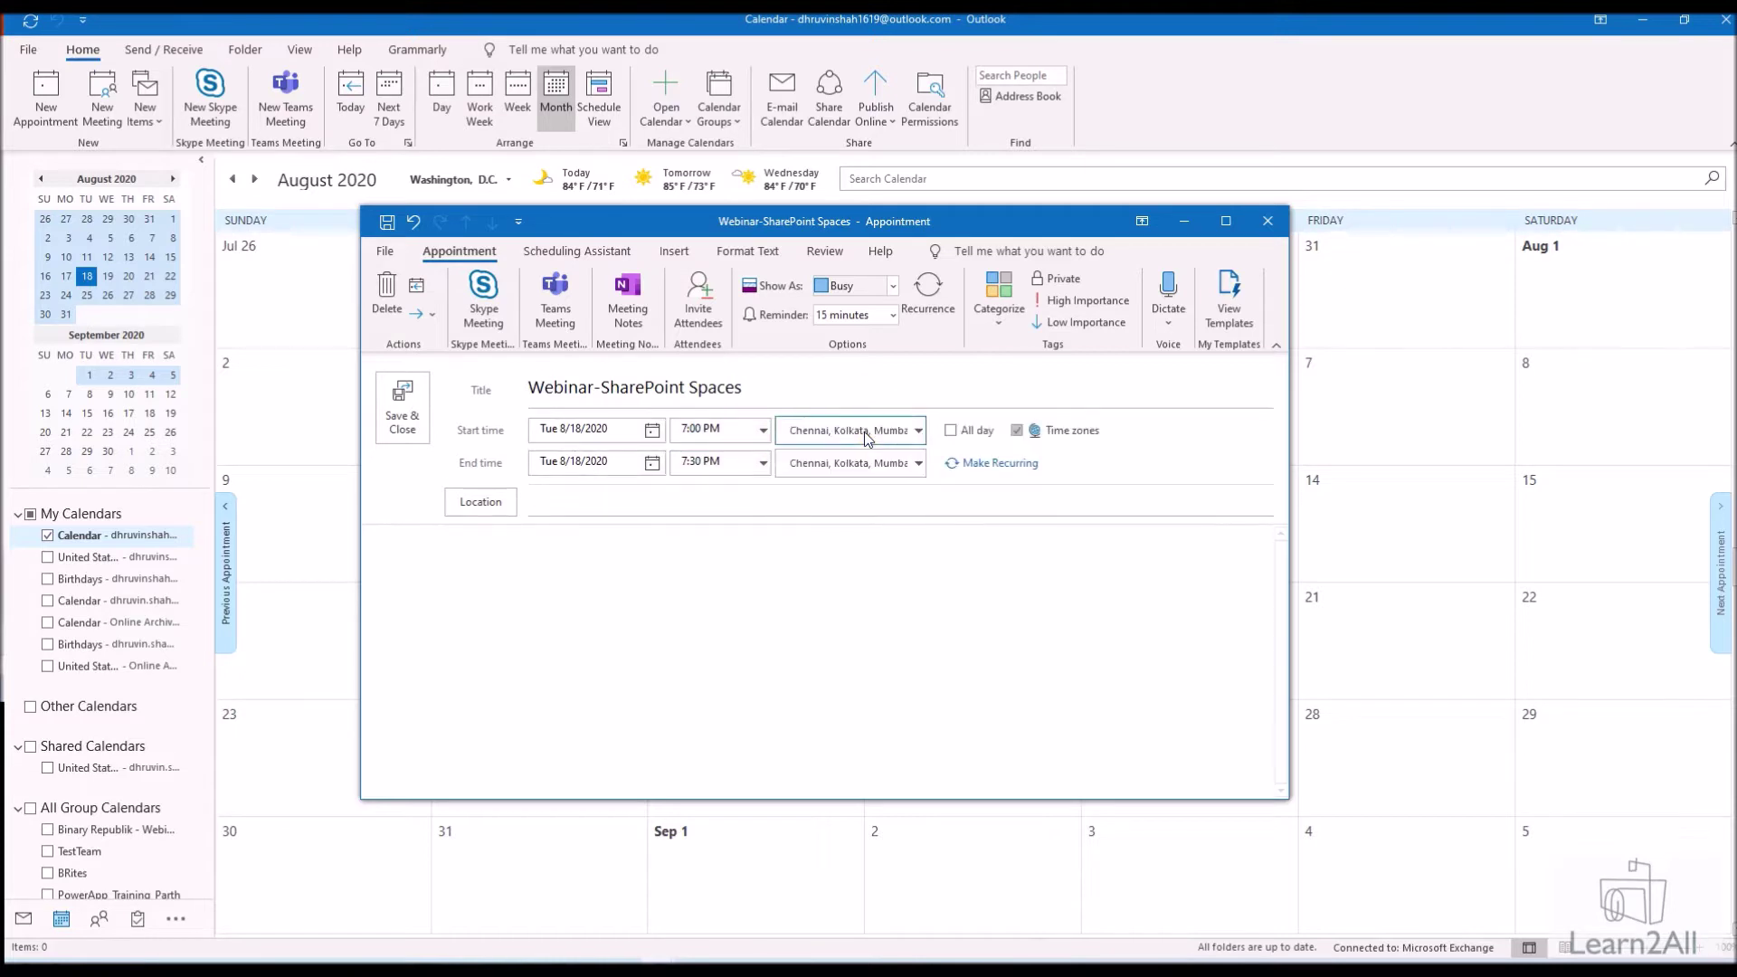
left_click(890, 472)
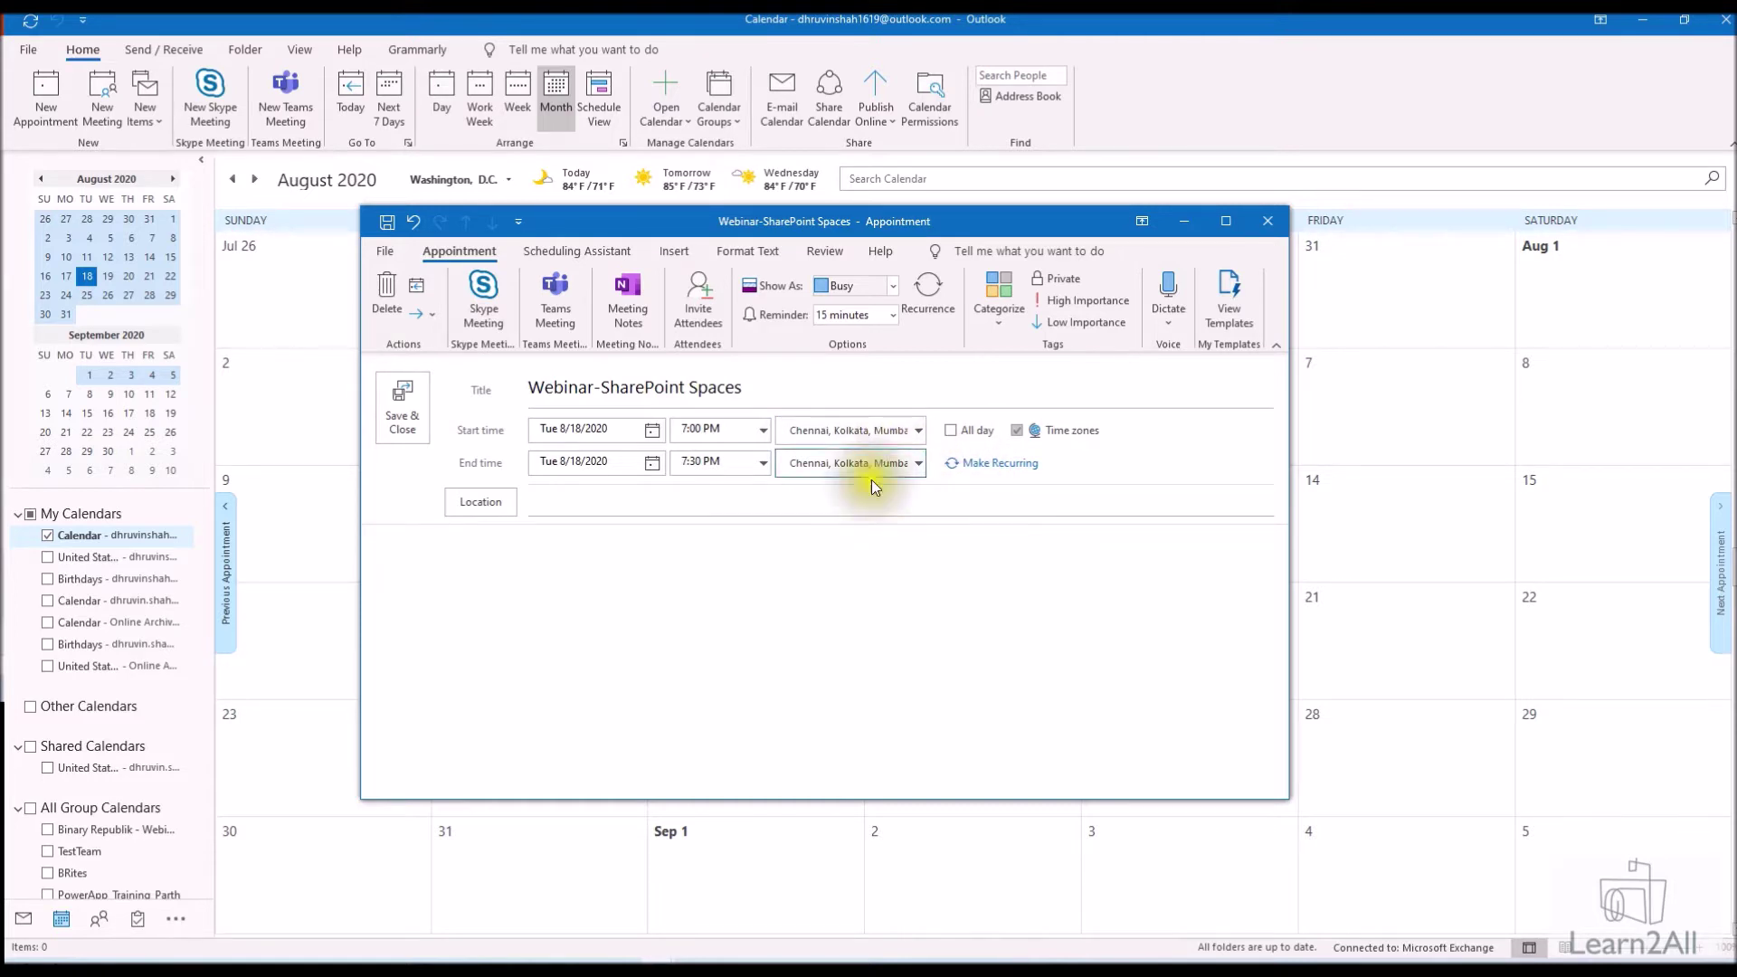
left_click(896, 431)
left_click(905, 445)
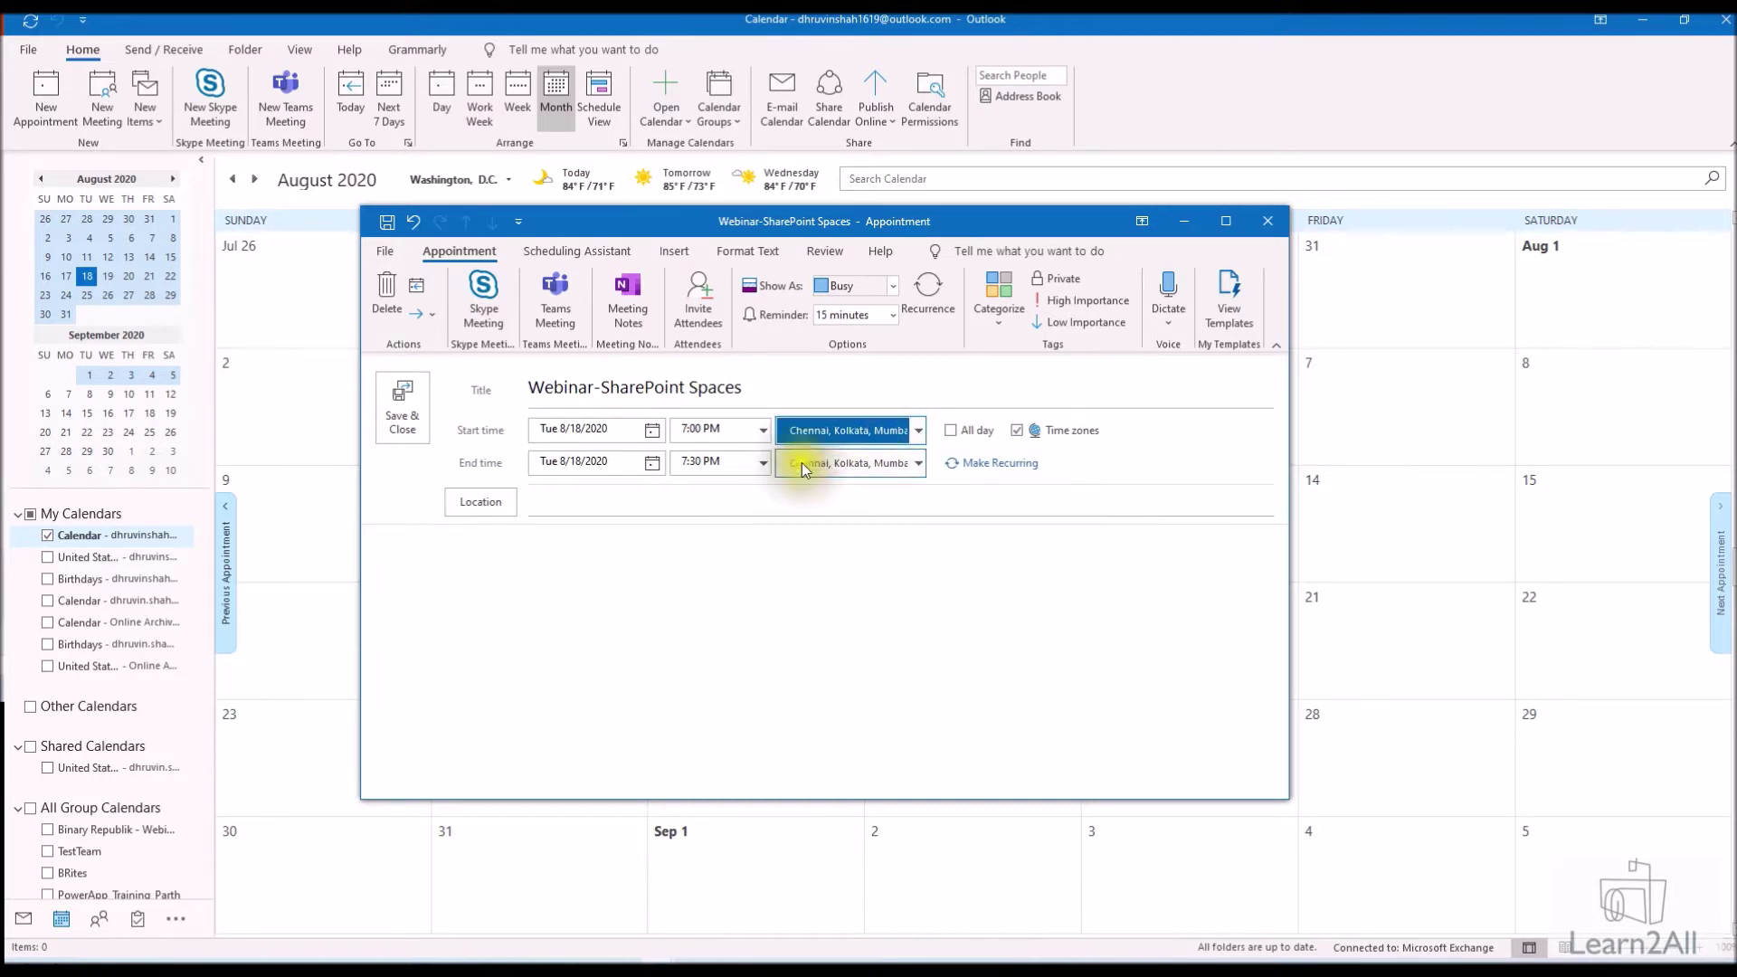
left_click(685, 505)
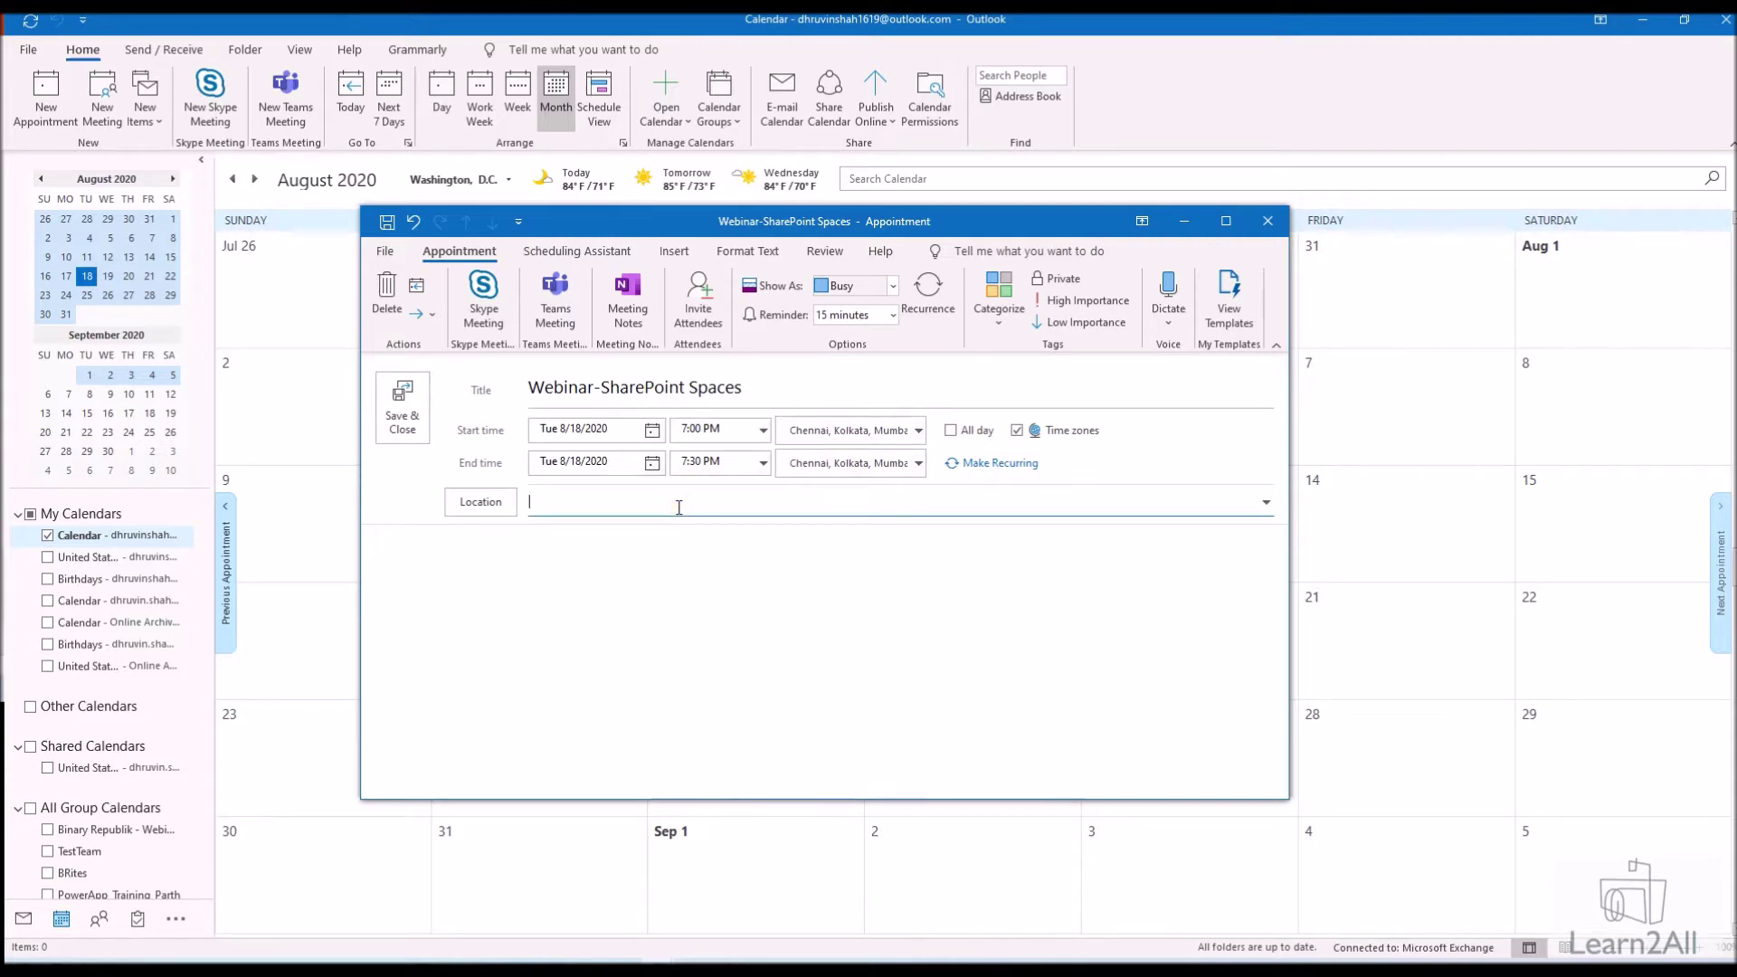
type("Online")
Add a 'Join Teams Meeting' line to the body, hyperlinked to the pasted meeting URL
left_click(644, 552)
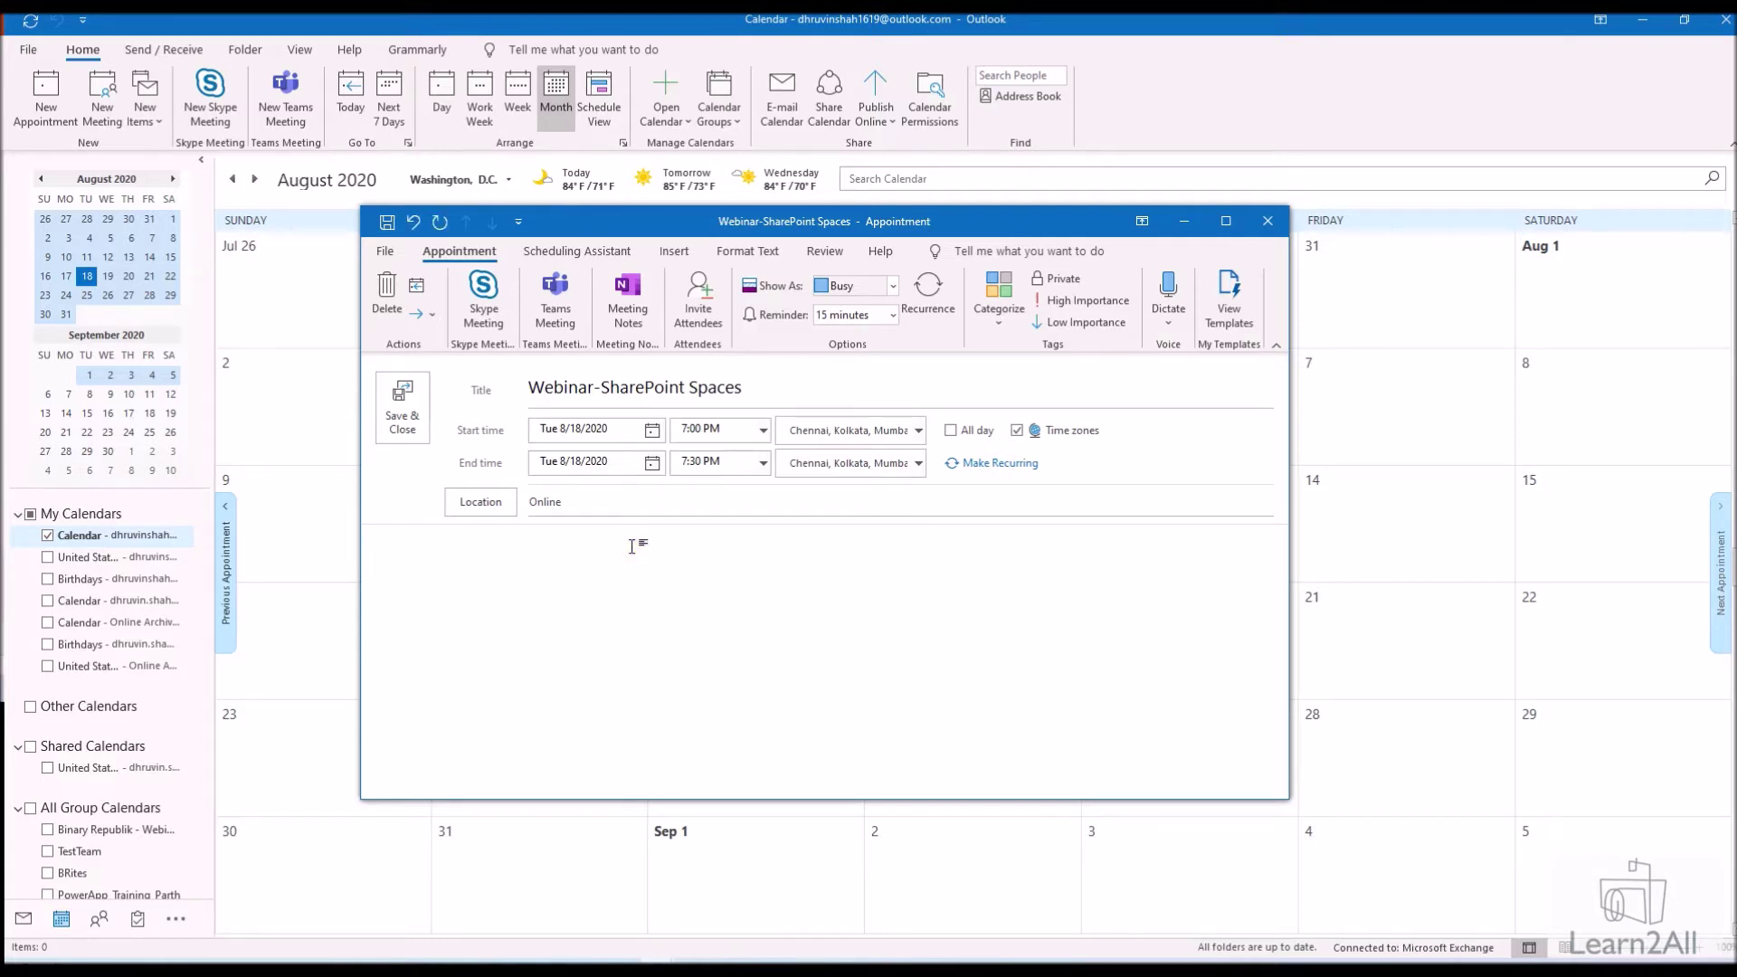
type("Join Teams Meeting")
left_click_drag(493, 545, 371, 549)
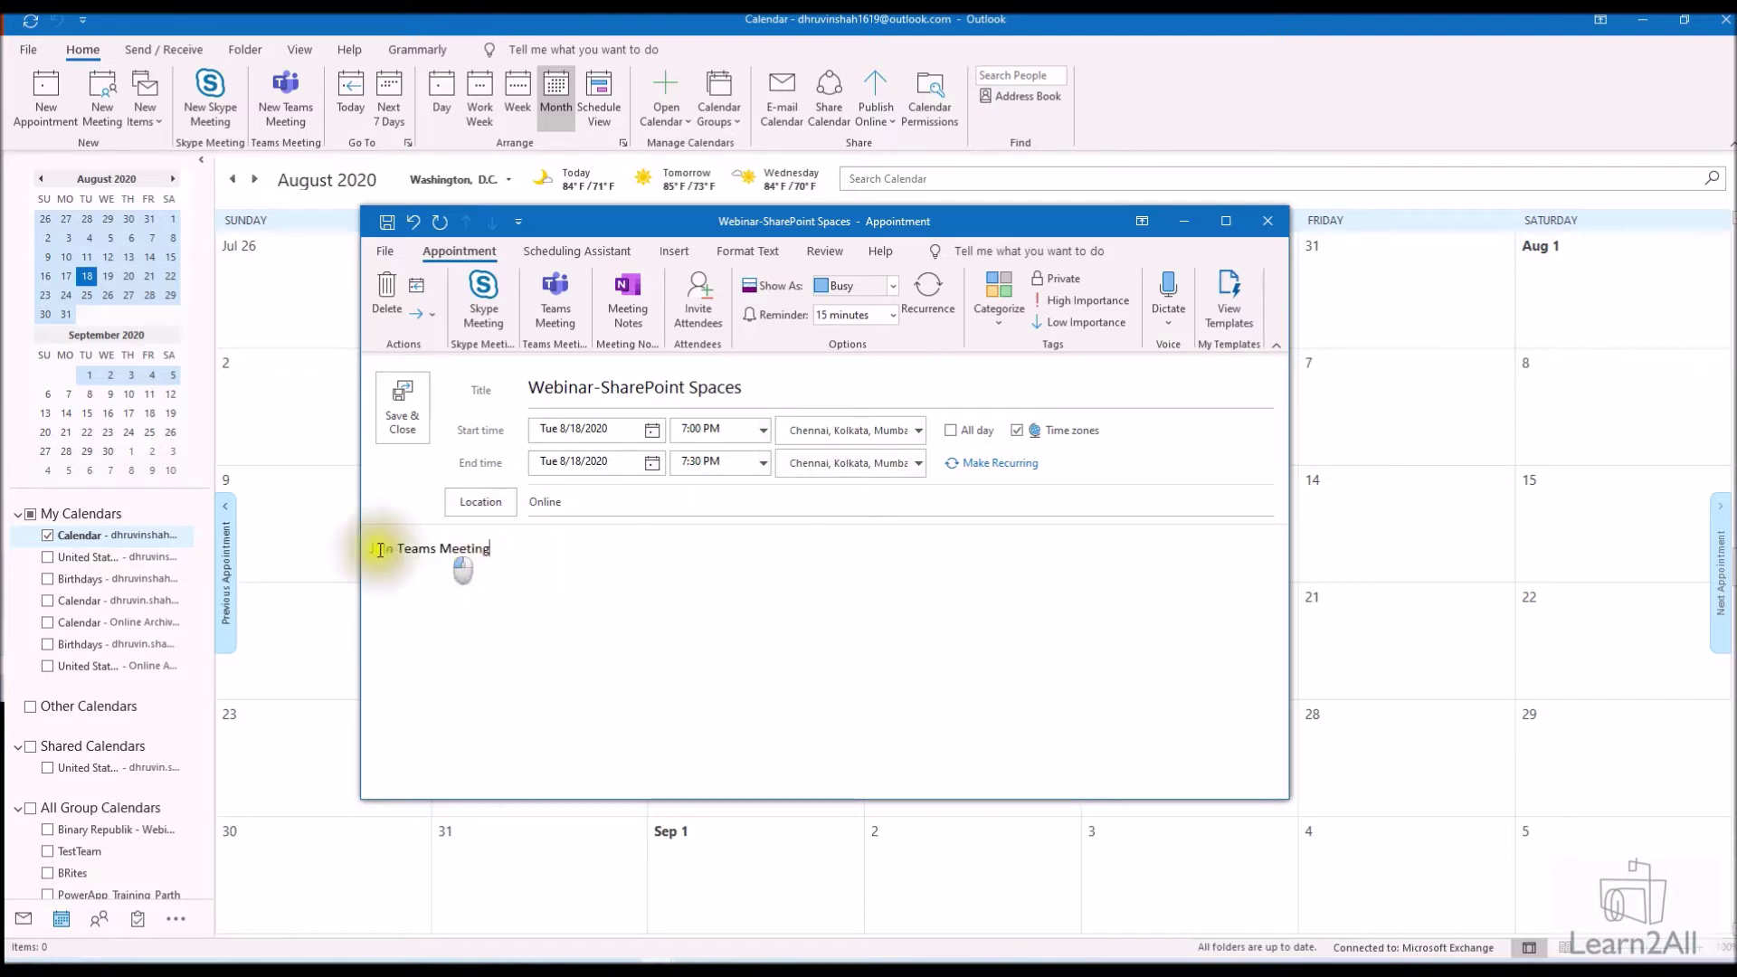
right_click(454, 554)
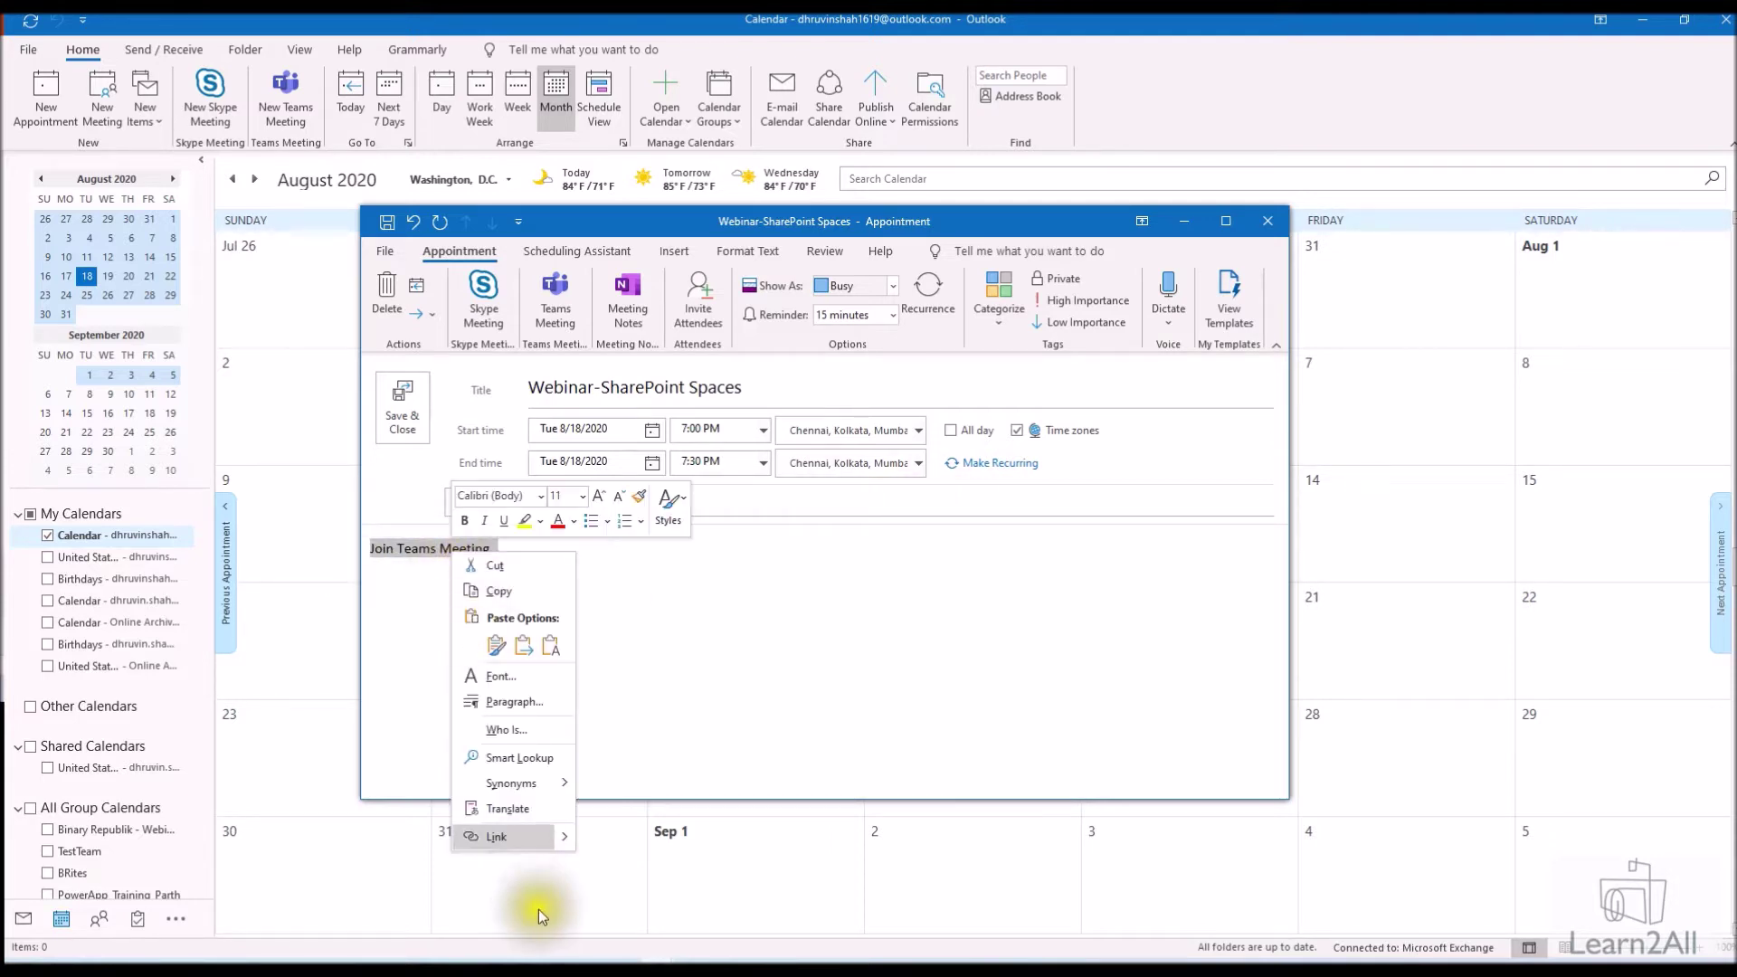
left_click(516, 843)
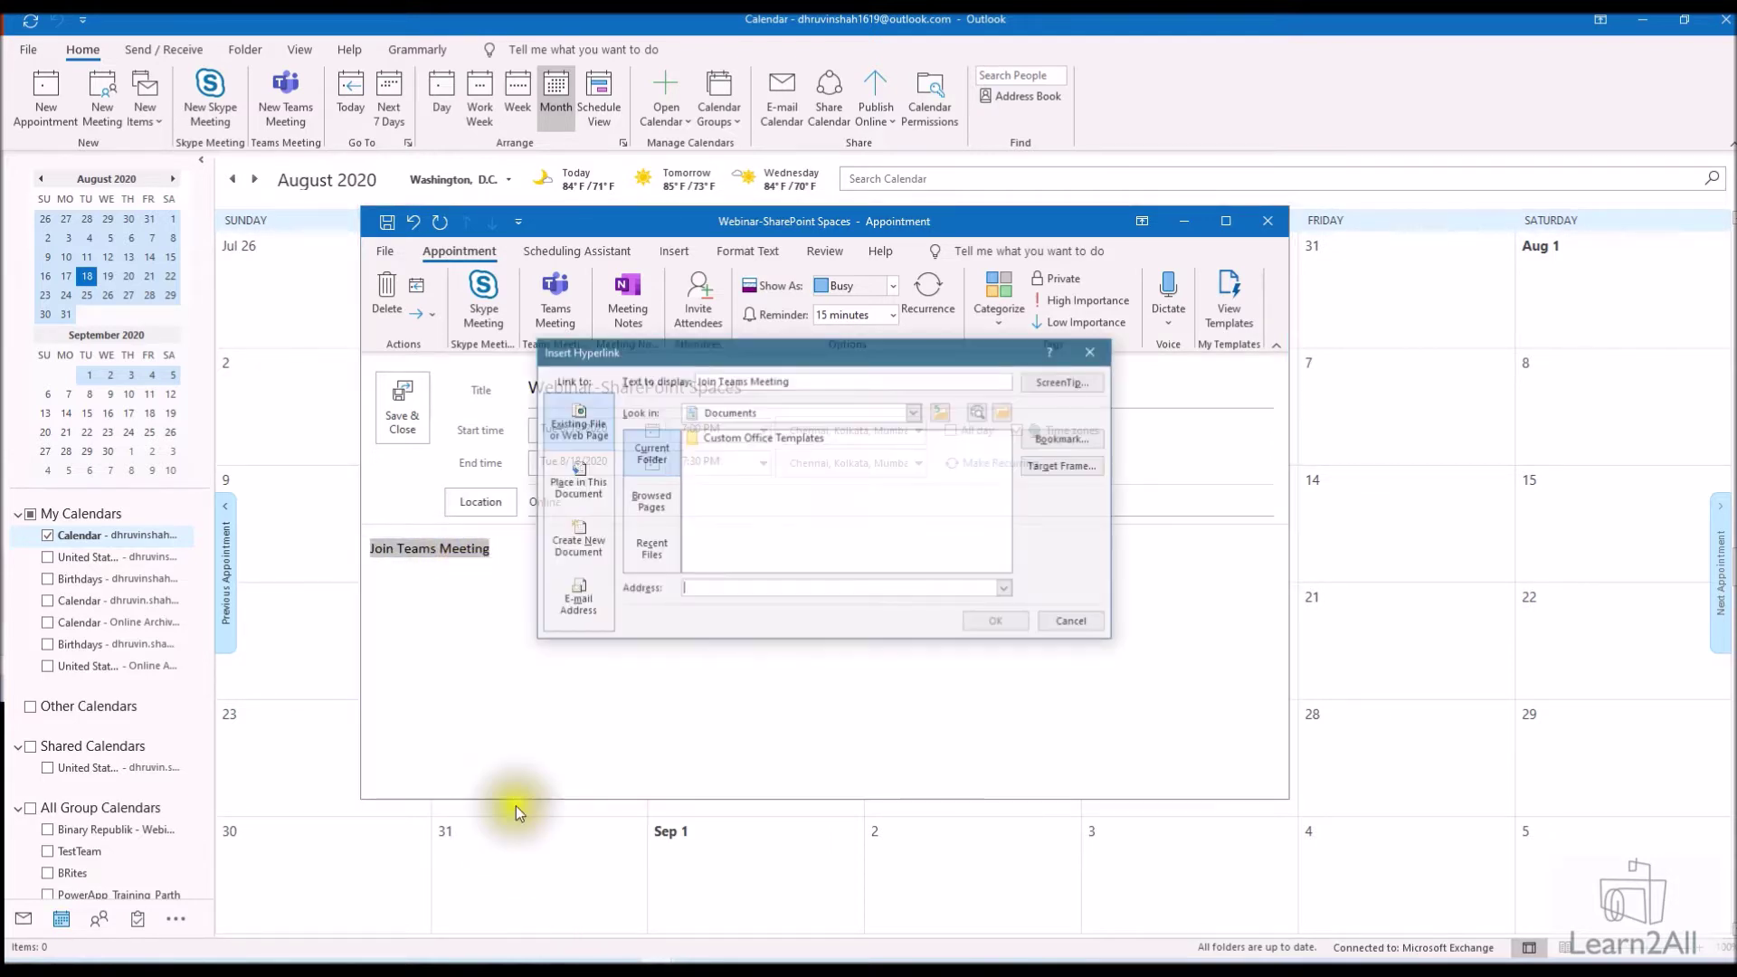
right_click(711, 599)
left_click(747, 647)
left_click(997, 622)
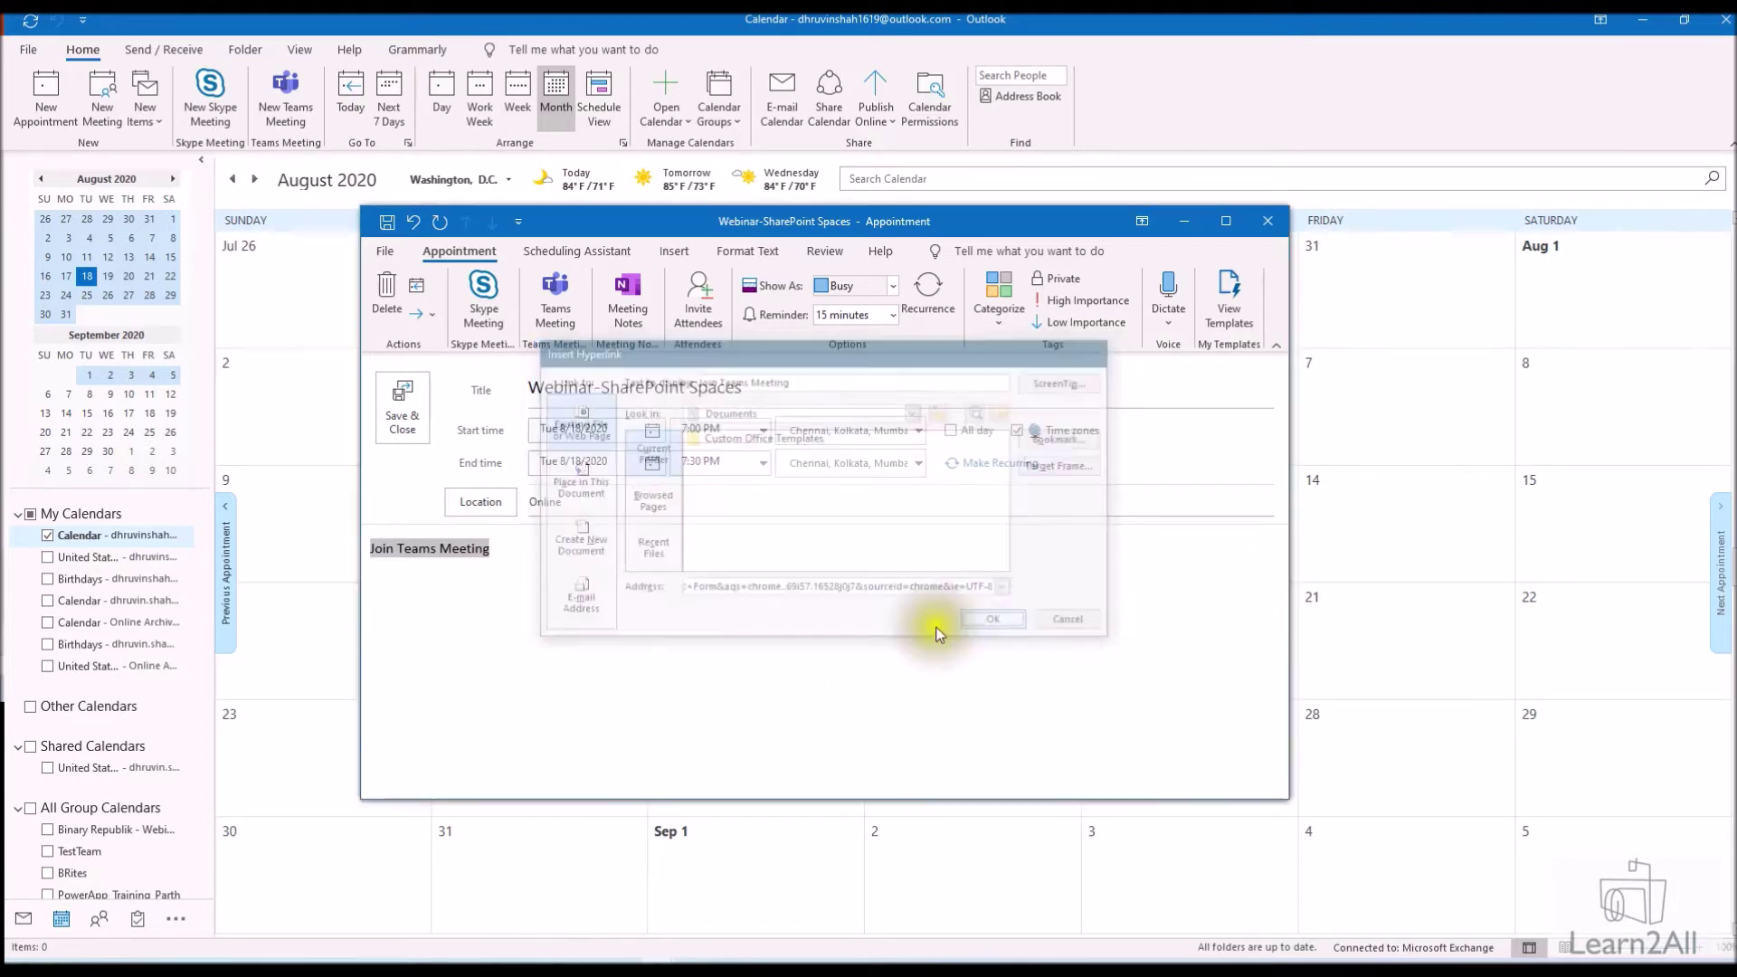
left_click(387, 253)
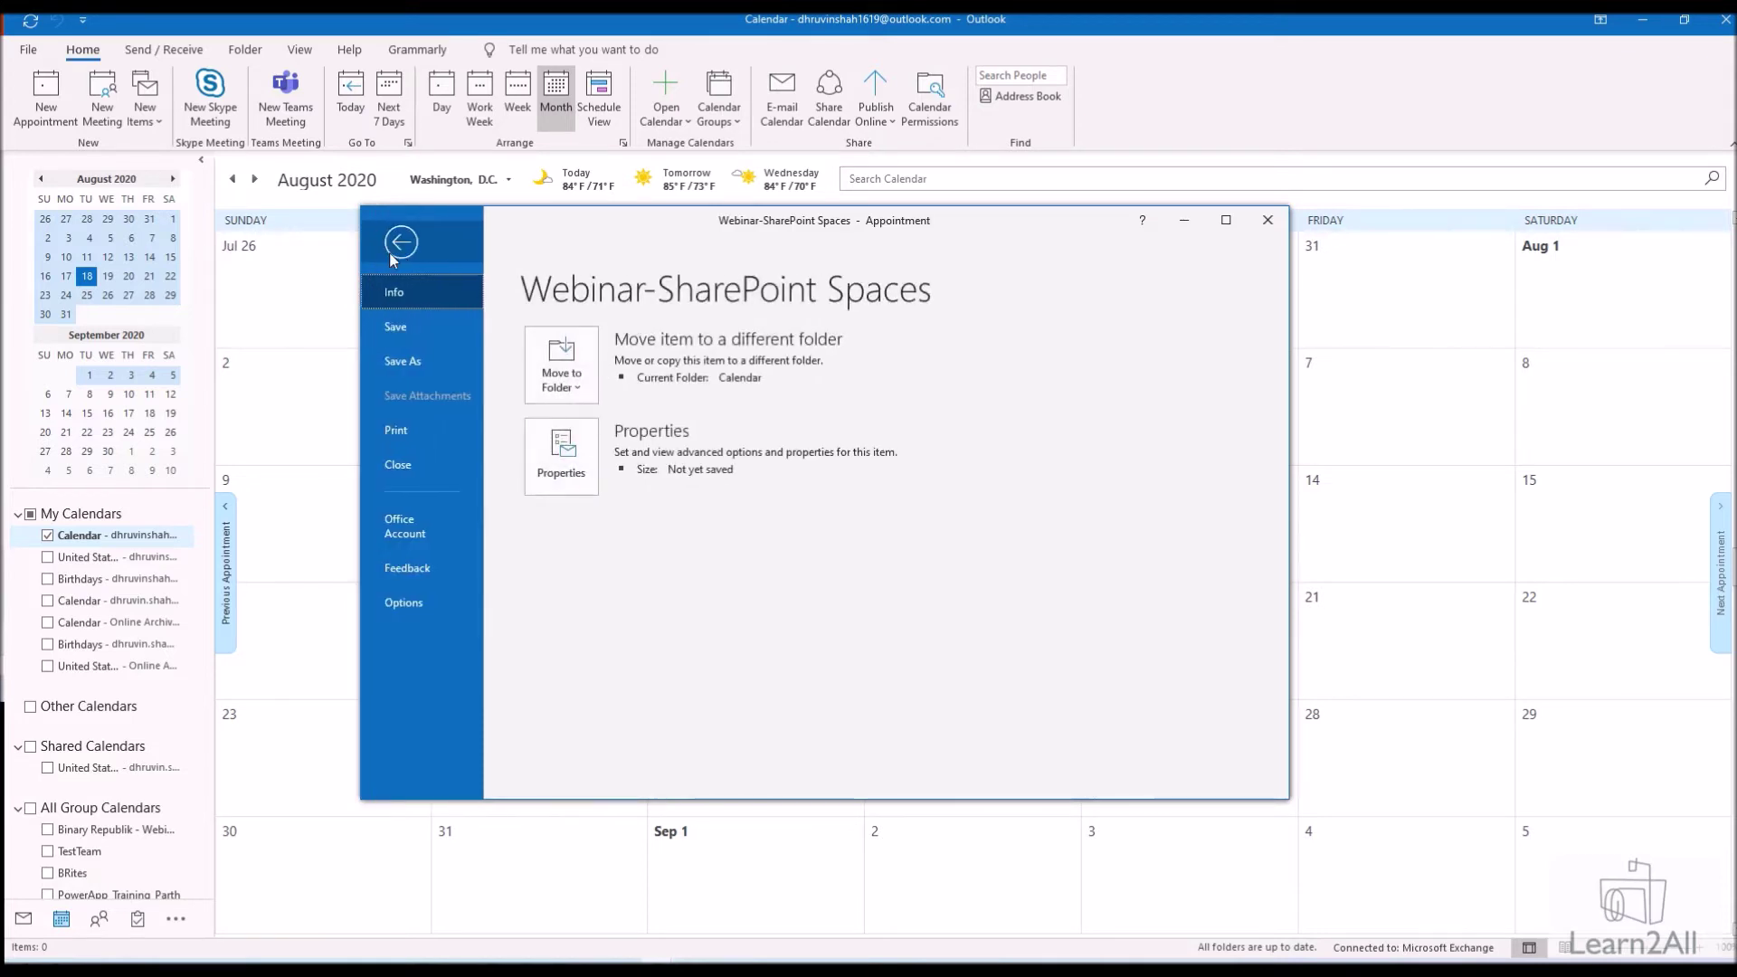
Save the appointment in iCalendar format as 'Webinar - SharePoint Spaces.ics' on the Desktop
left_click(433, 360)
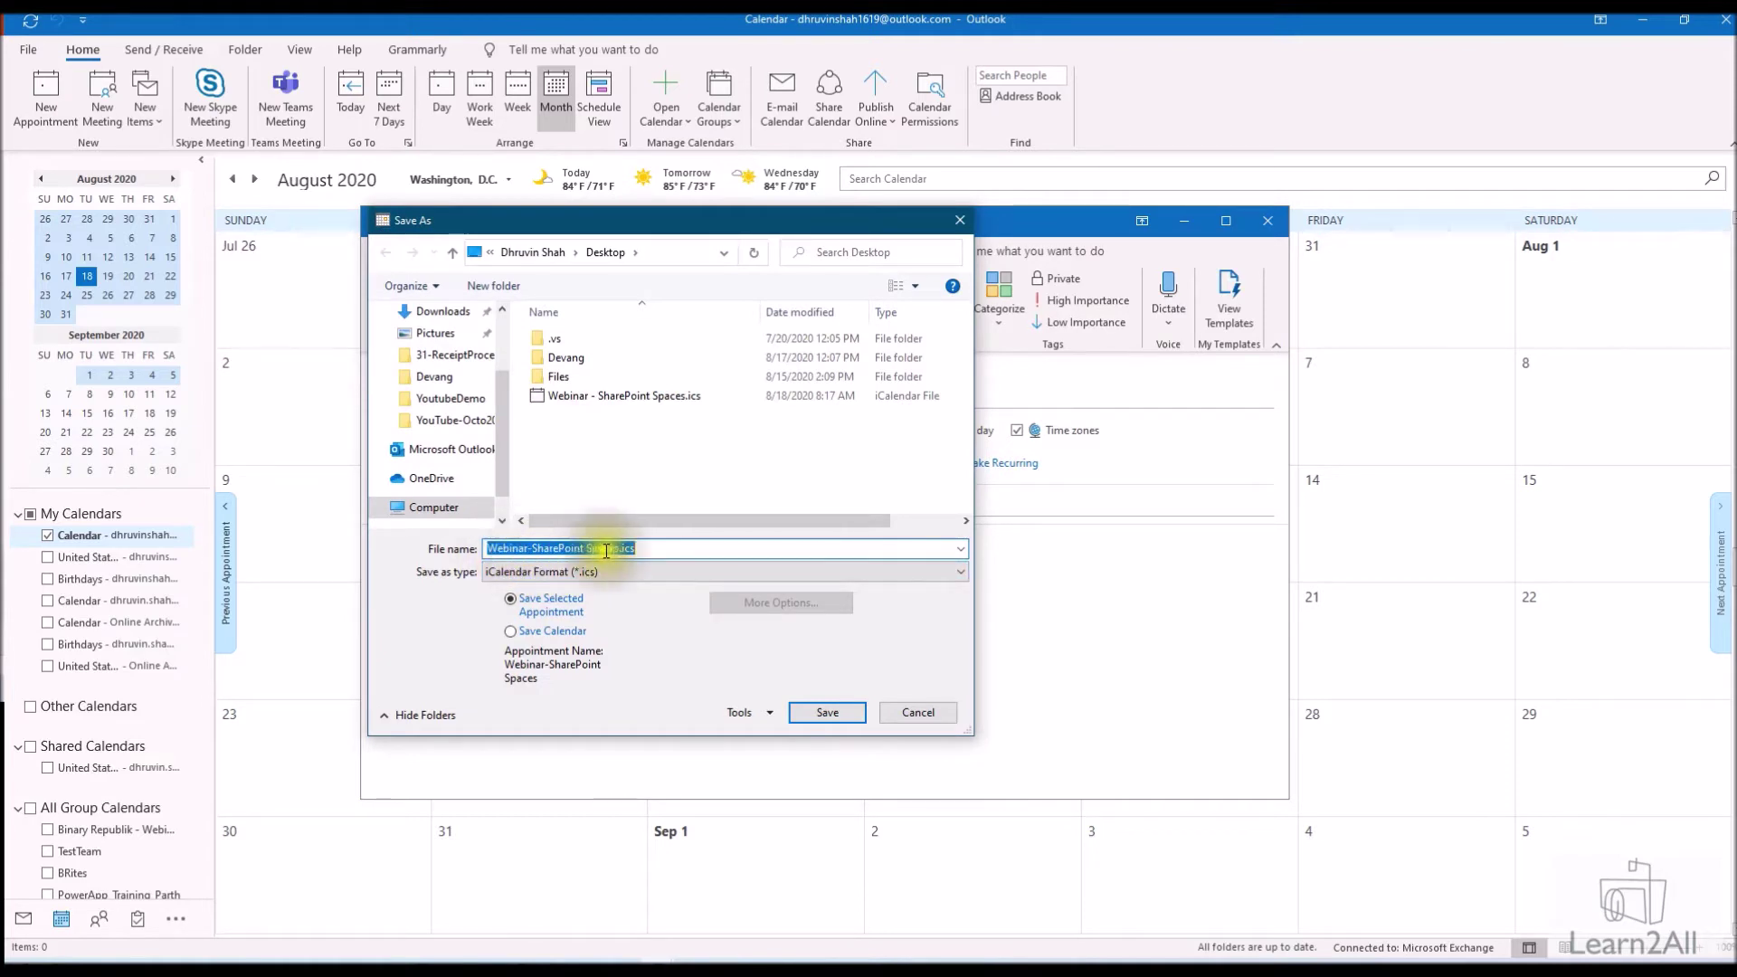
left_click(638, 398)
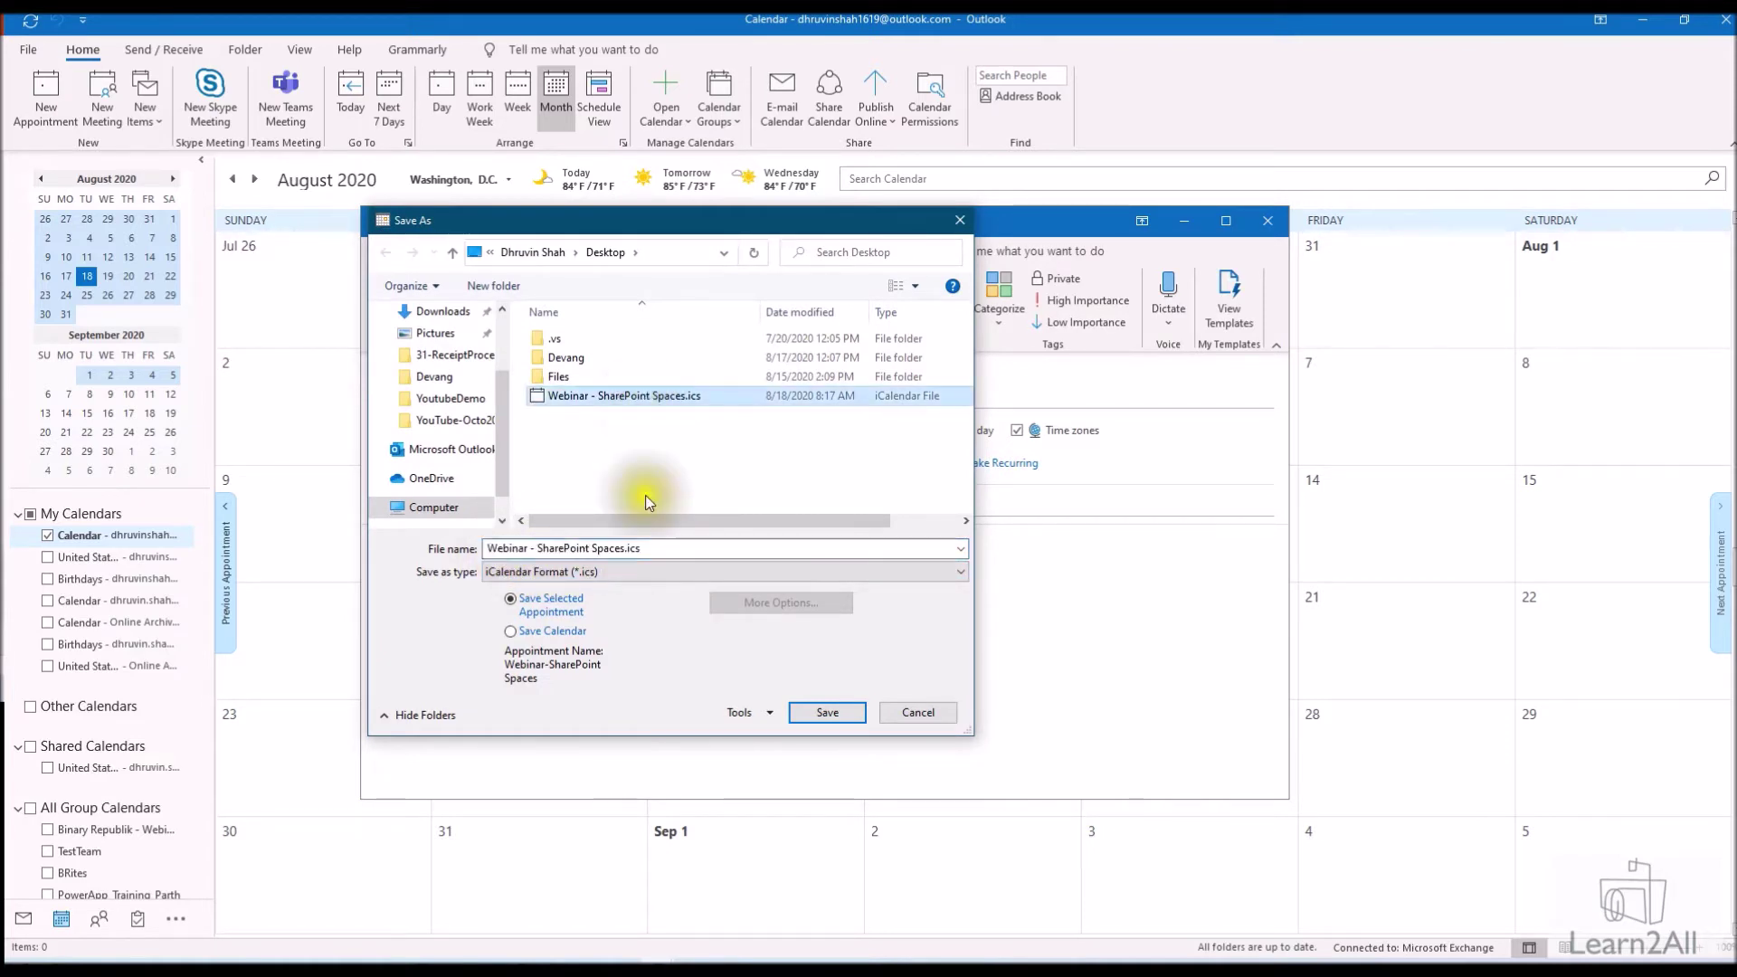
left_click(825, 714)
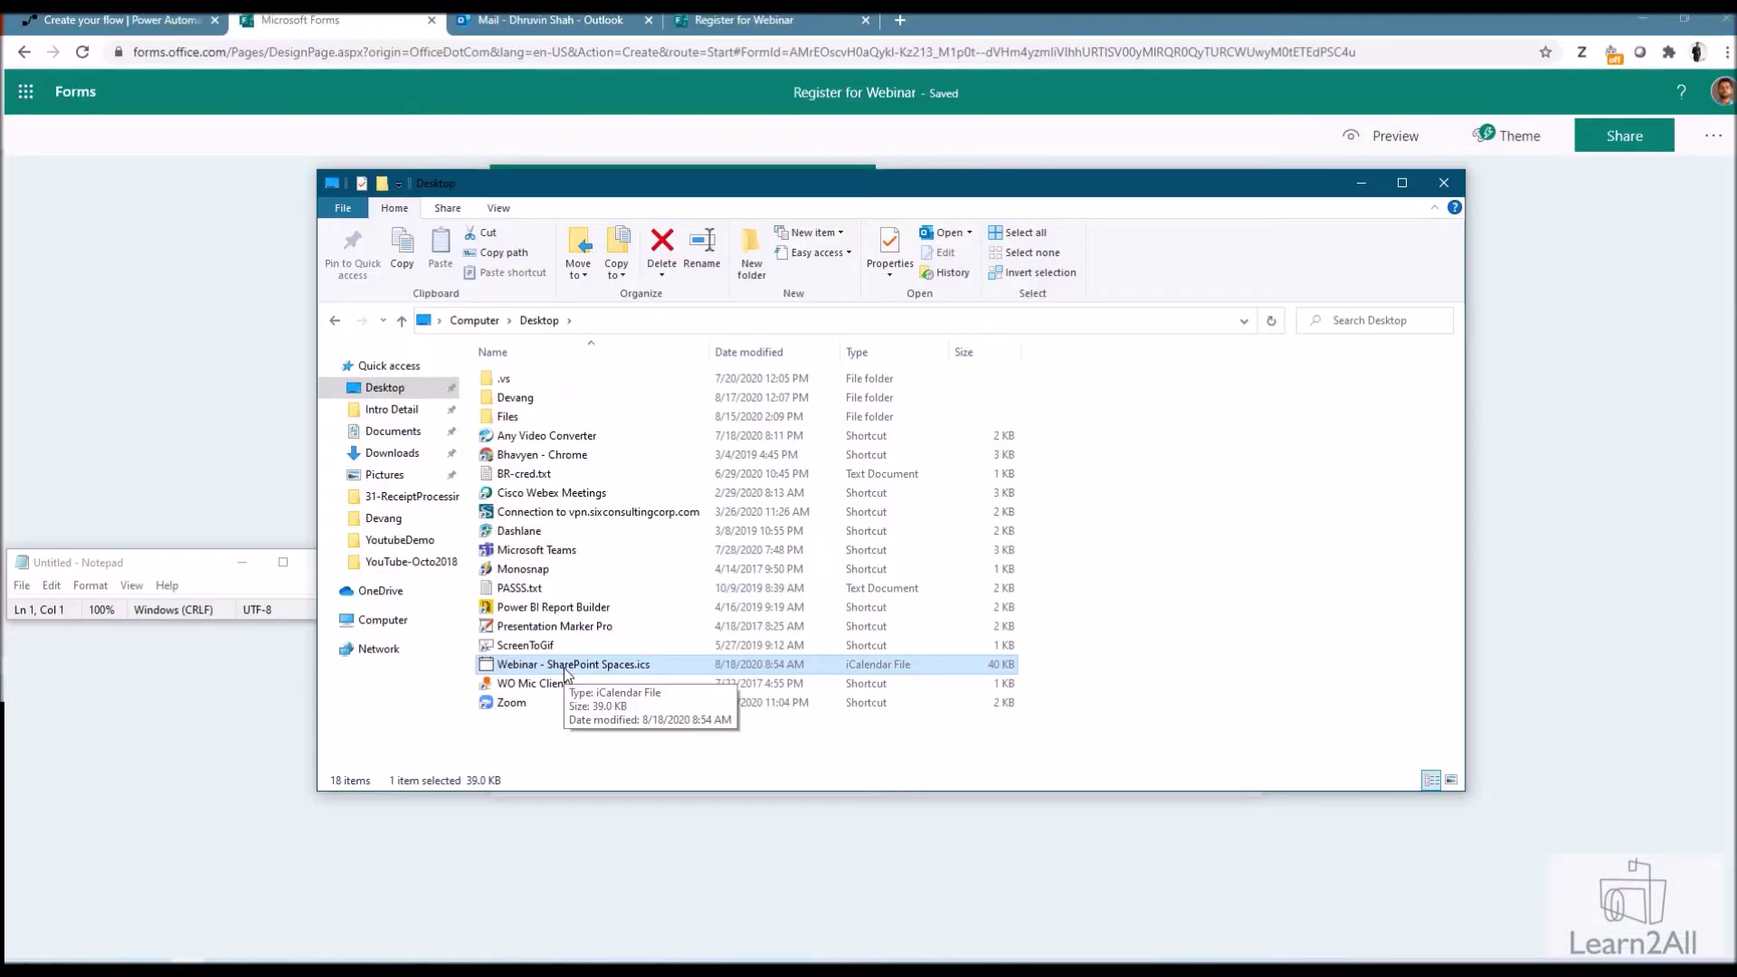
Close the webinar appointment without saving, leaving the .ics file selected in File Explorer
left_click(574, 667)
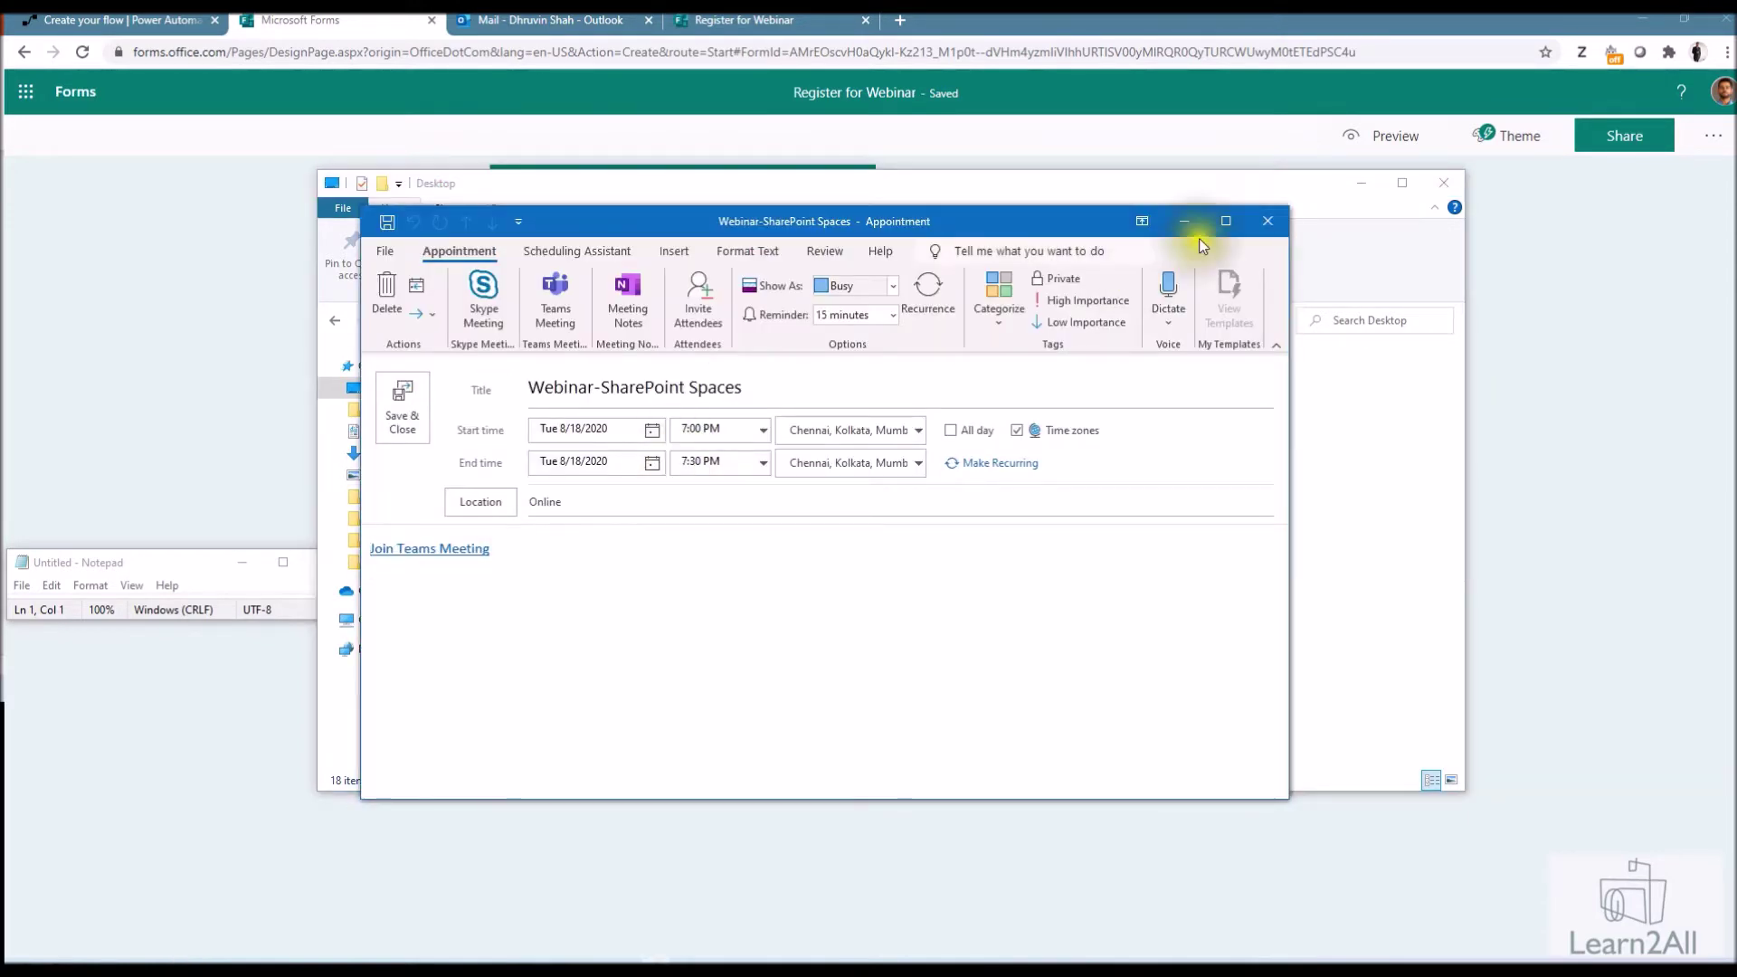
left_click(1267, 223)
left_click(869, 542)
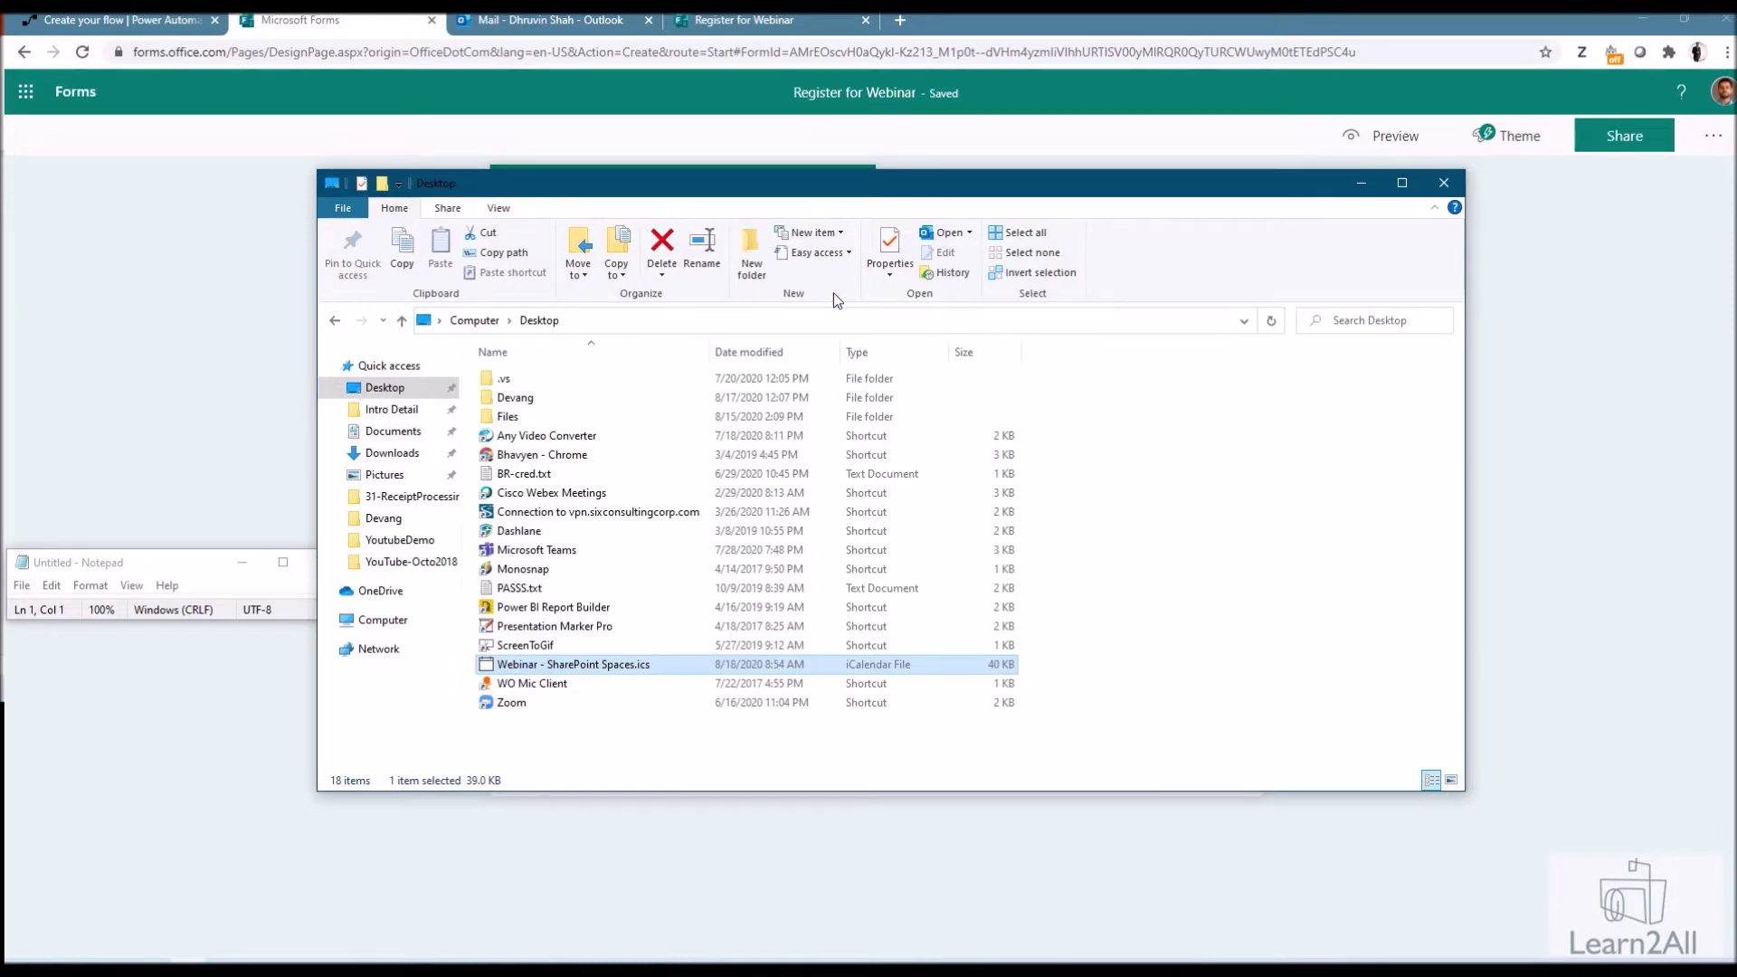
Minimize File Explorer and close the empty Notepad window to reveal the Register for Webinar form
left_click_drag(1028, 182, 2, 206)
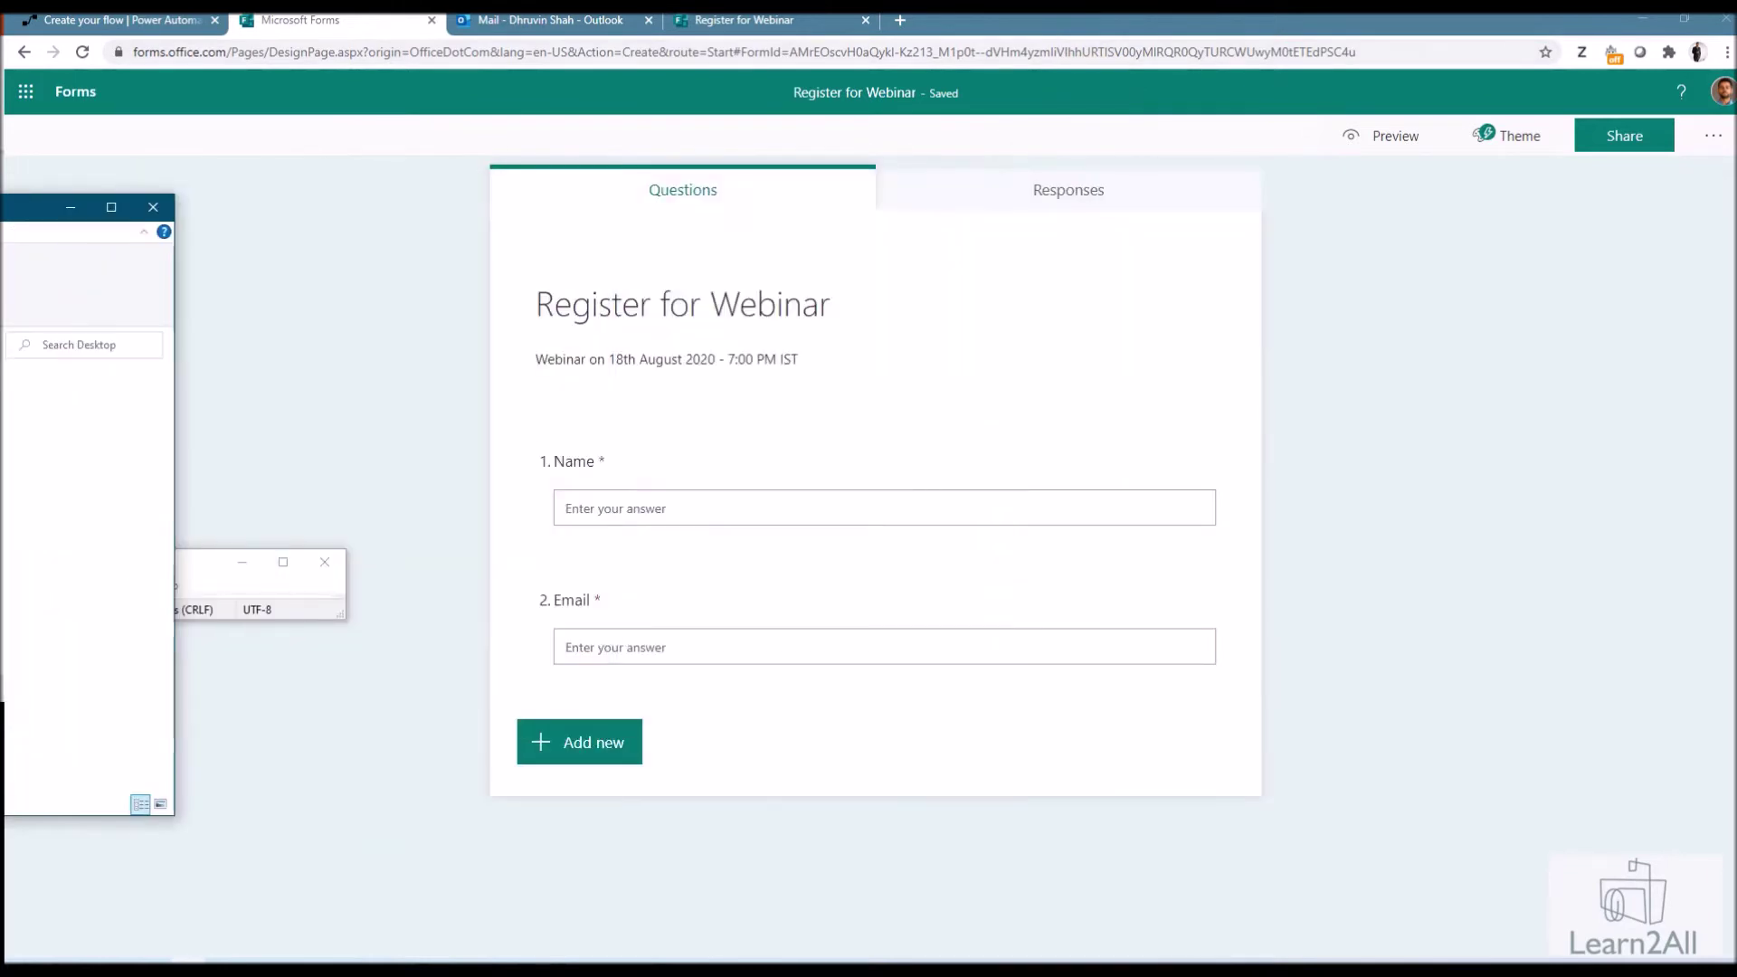
left_click(71, 207)
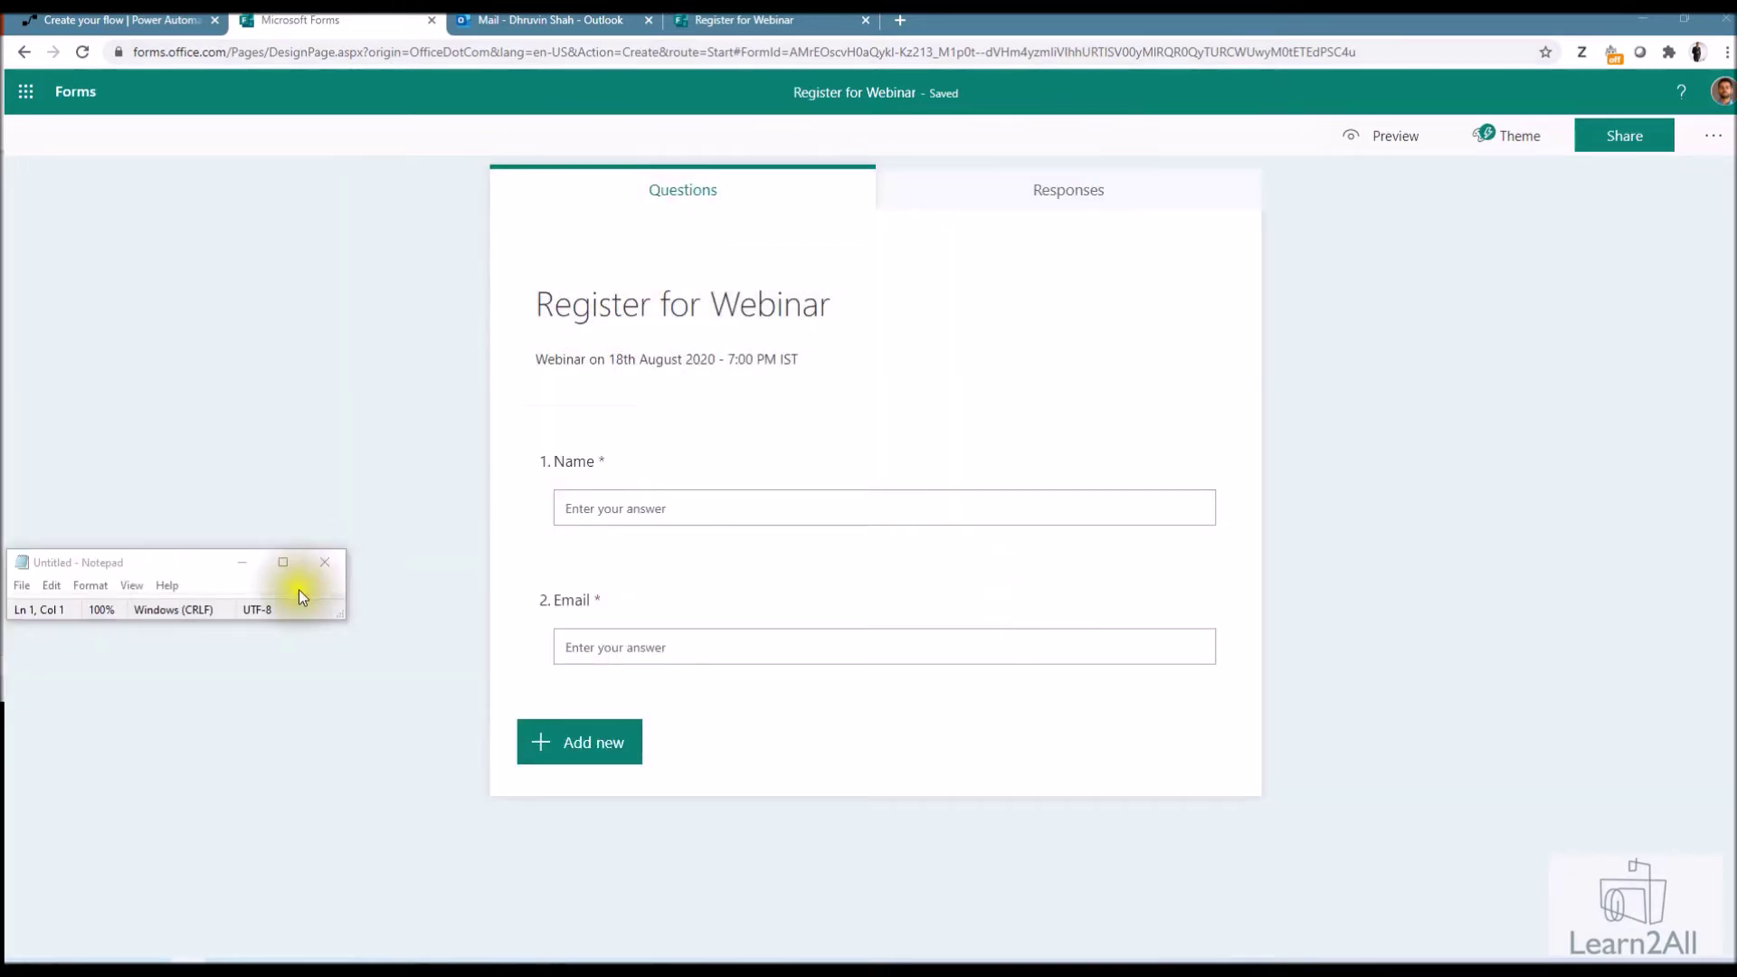
left_click(321, 565)
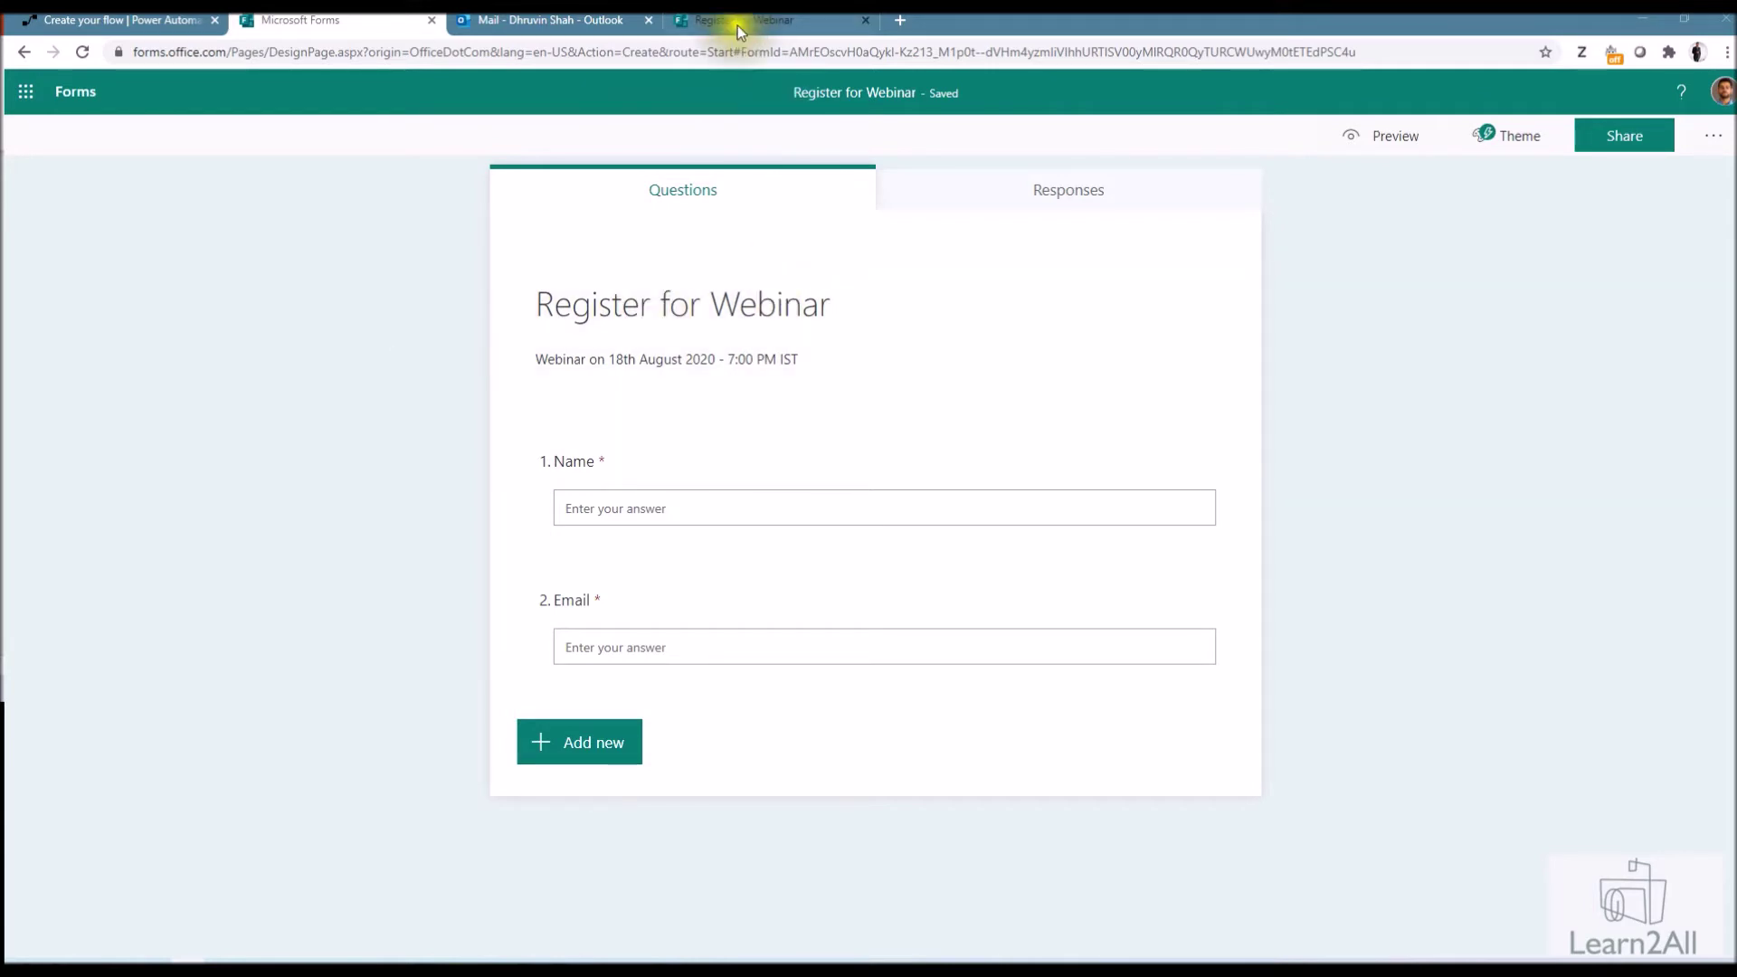
Open OneDrive from Outlook on the web and drag 'Webinar - SharePoint Spaces.ics' into the Invite folder
left_click(555, 20)
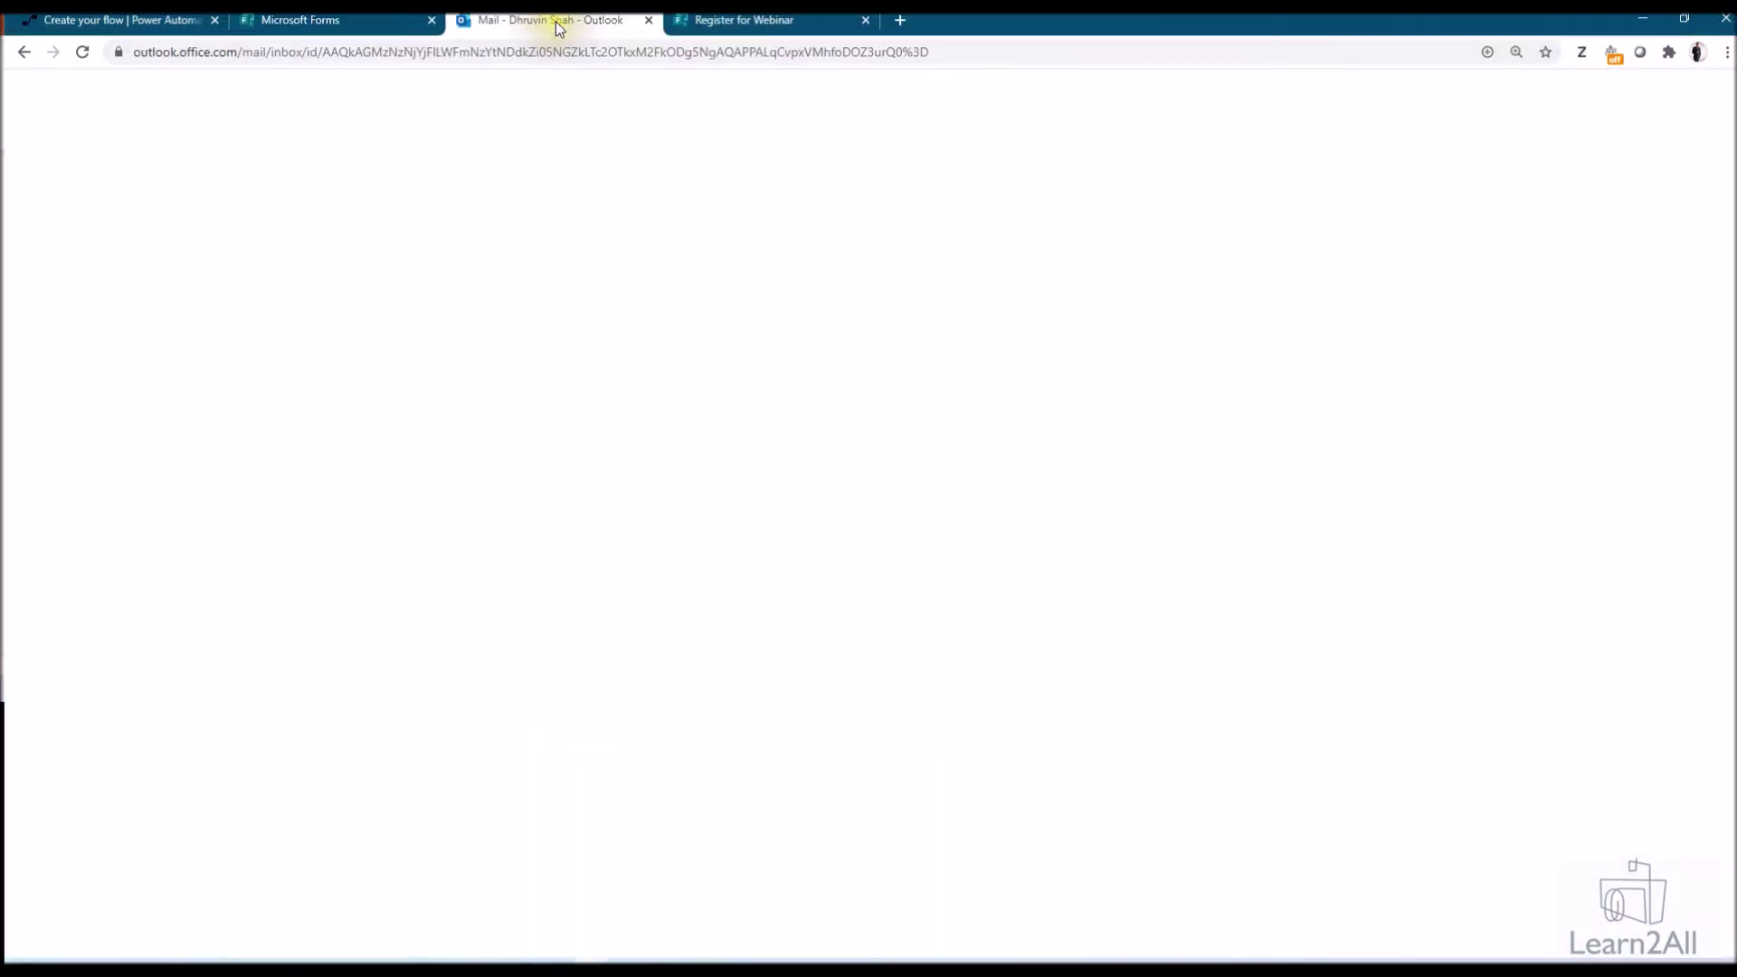
left_click(29, 87)
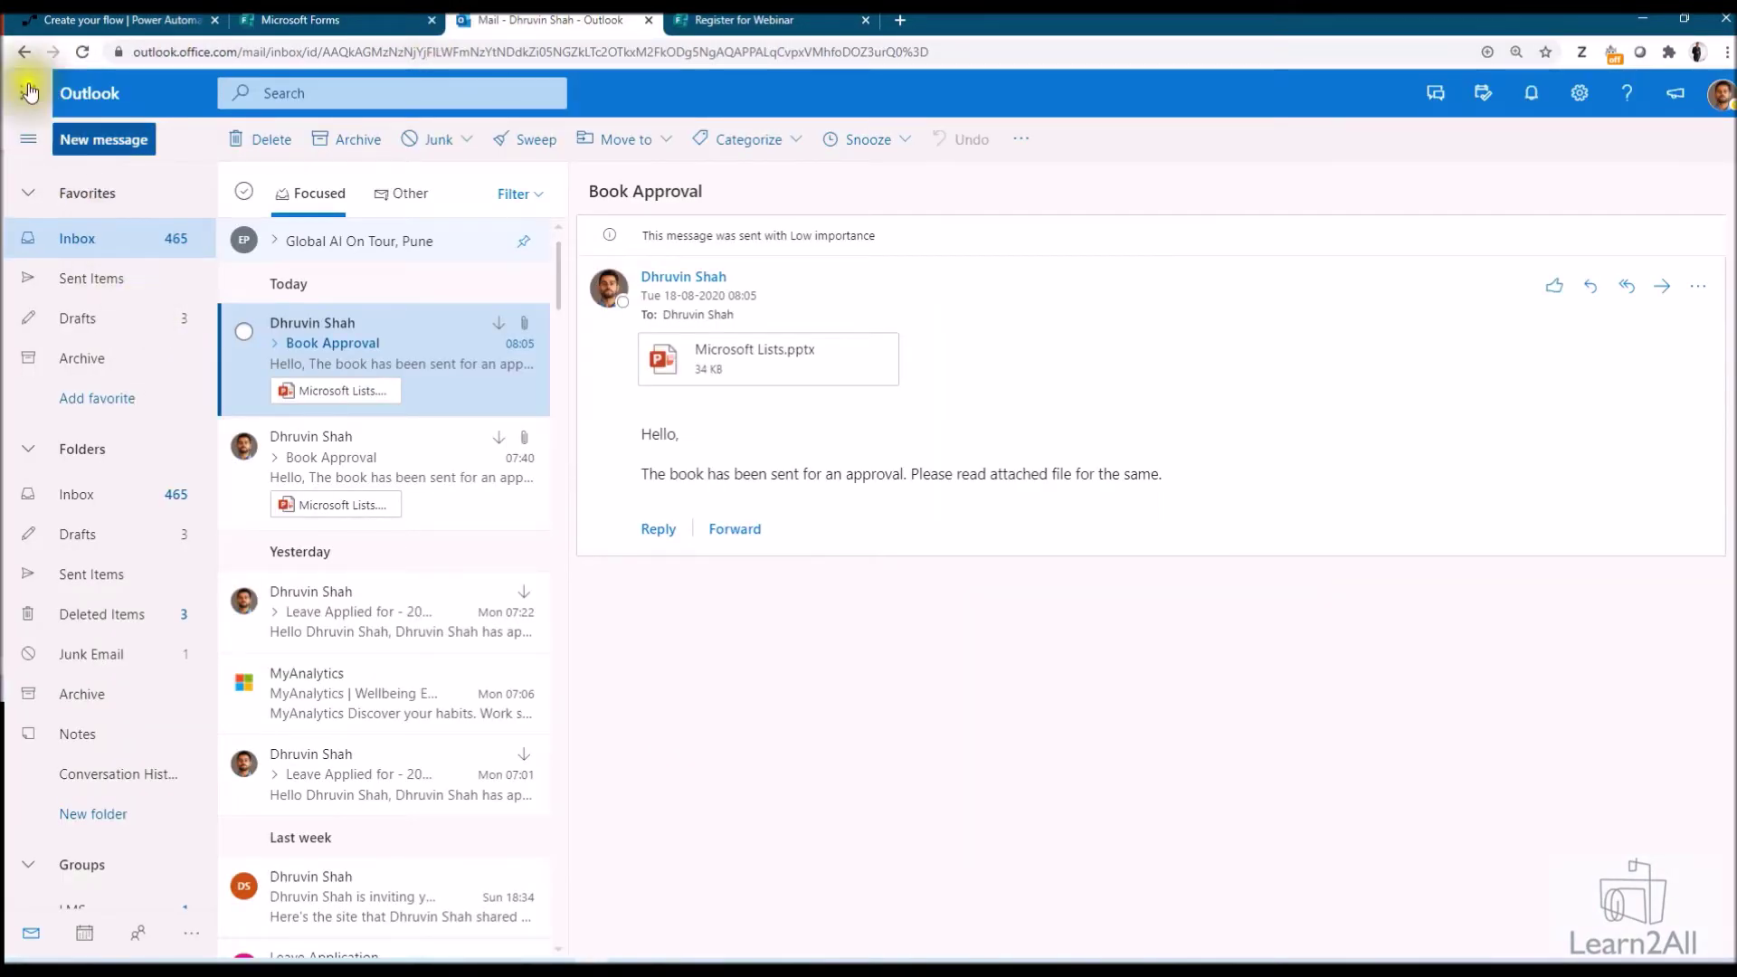
left_click(290, 237)
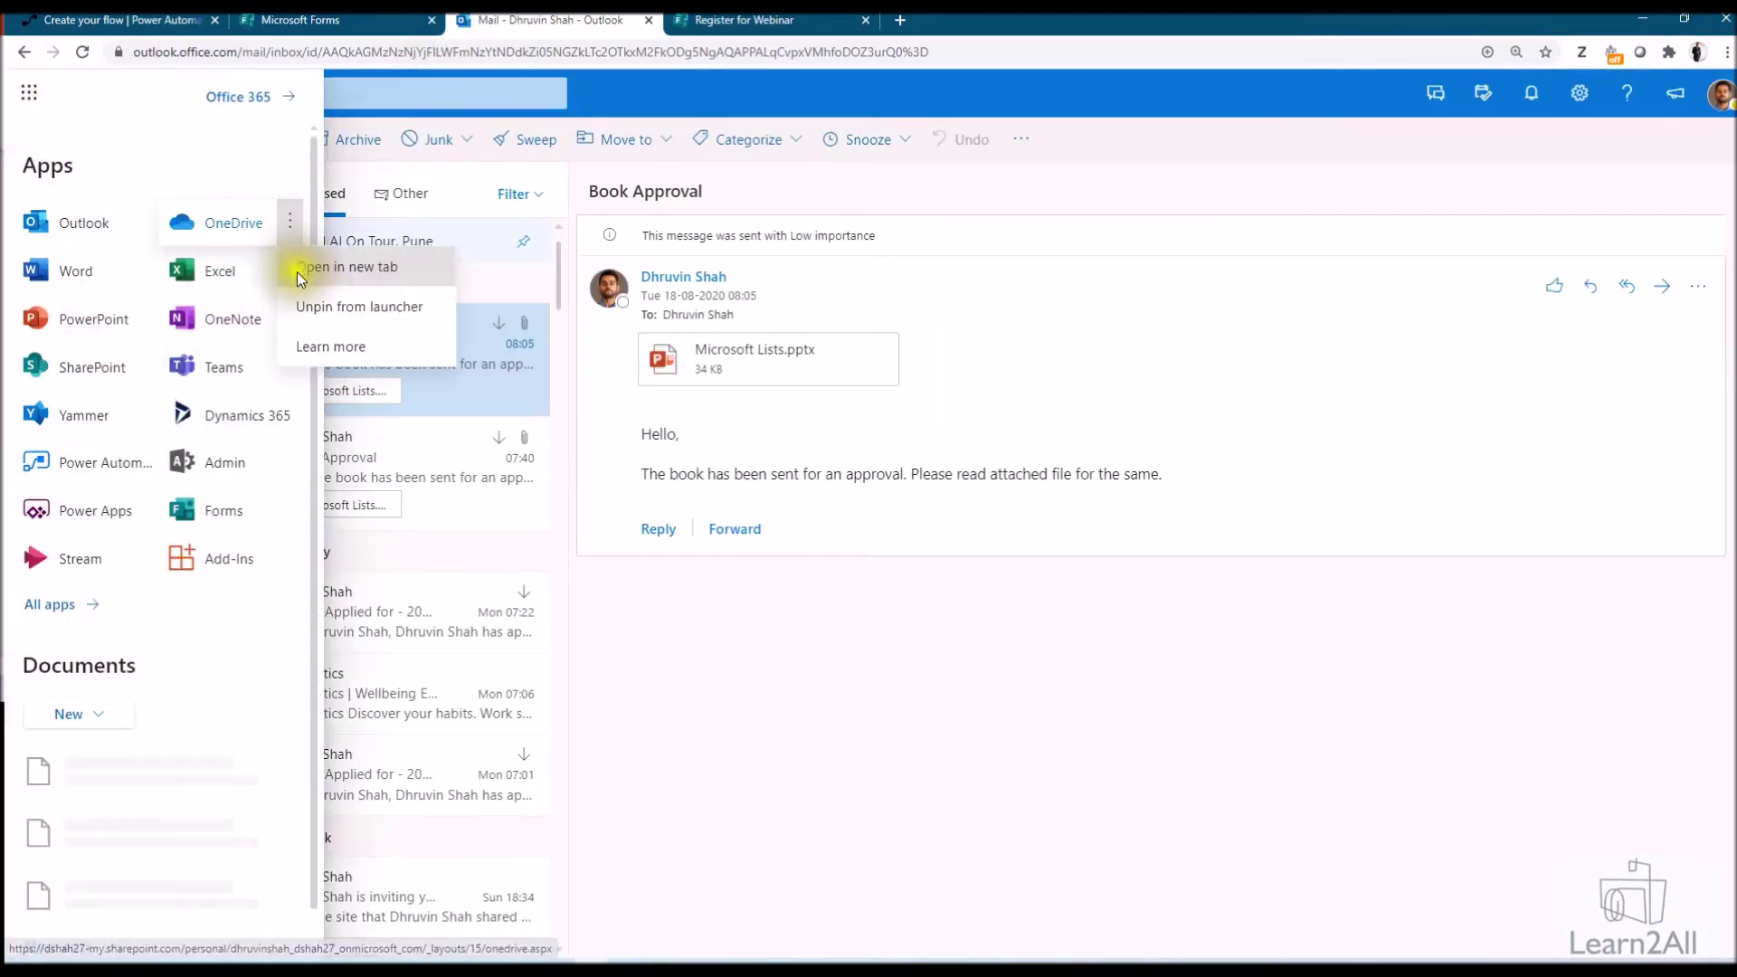
left_click(297, 270)
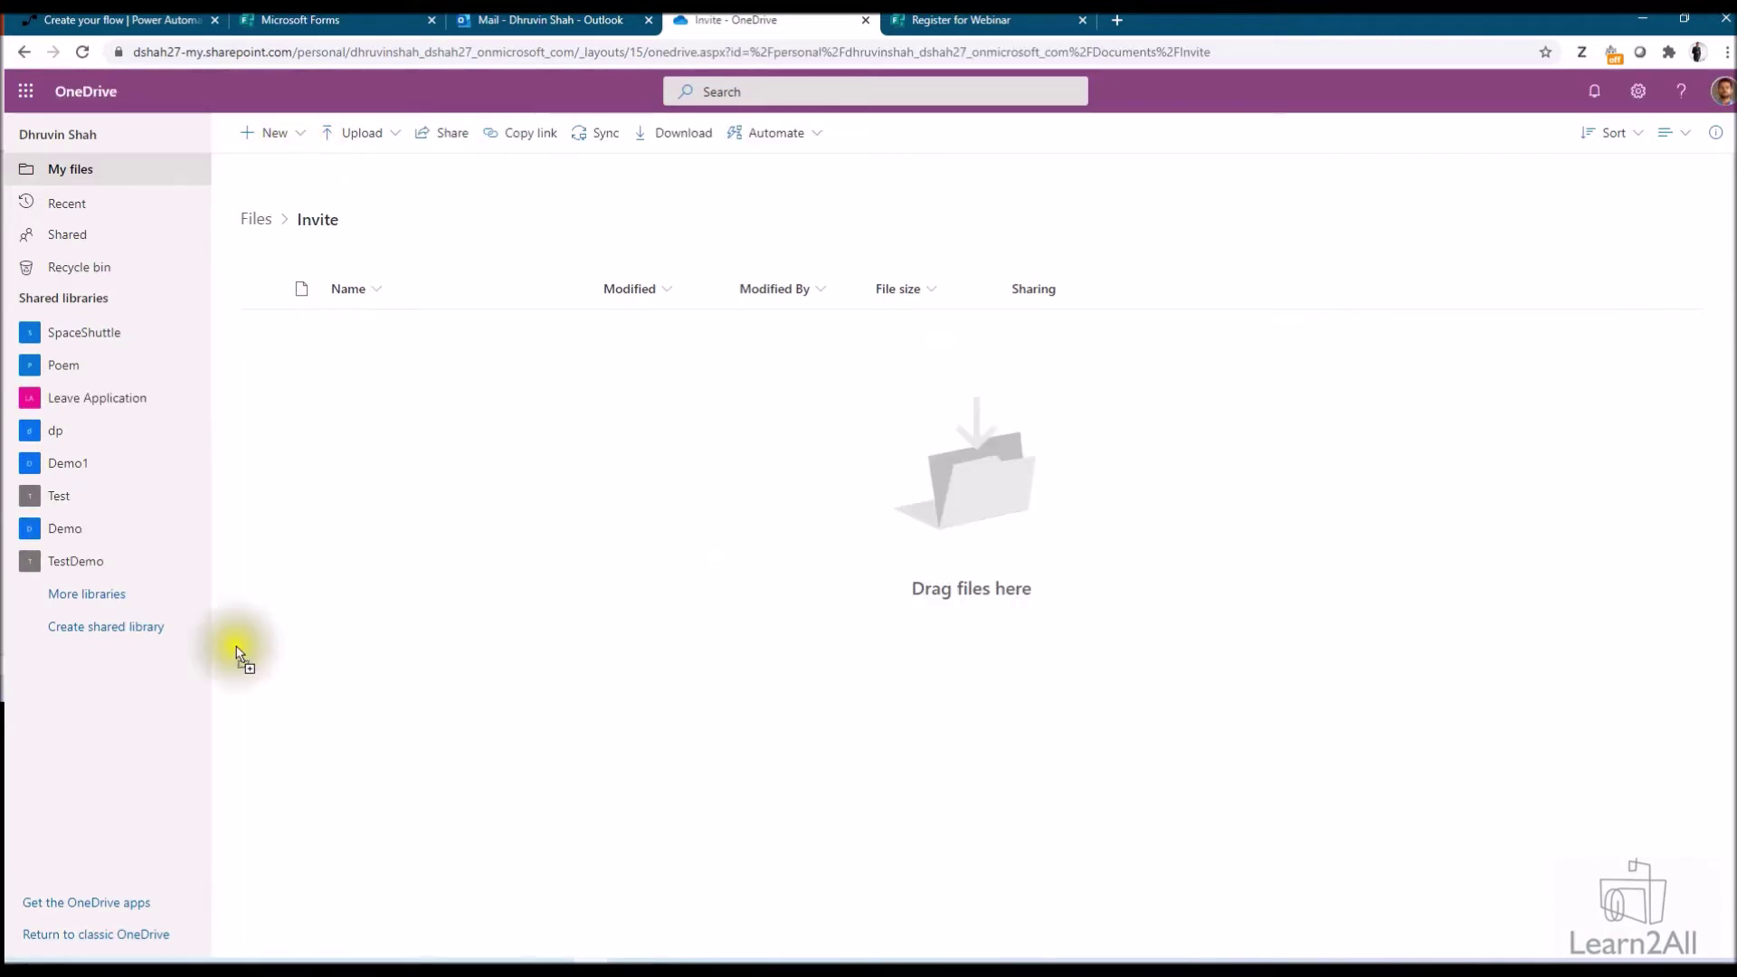
left_click_drag(237, 648, 533, 550)
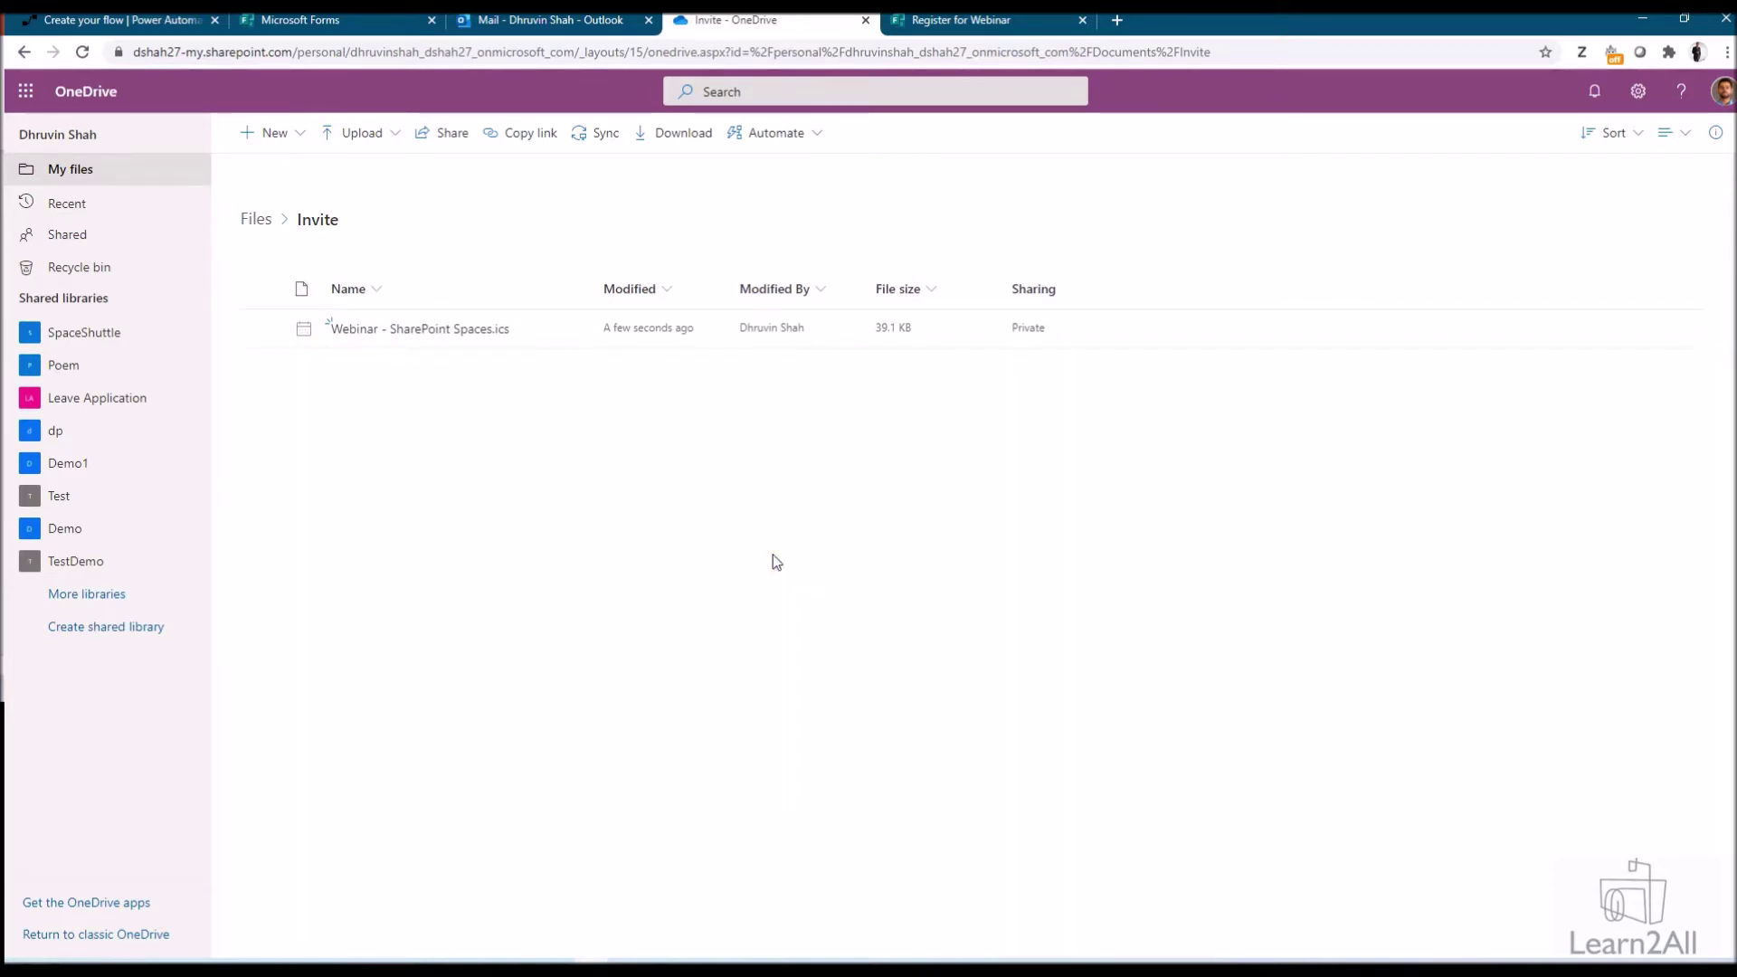
left_click(125, 21)
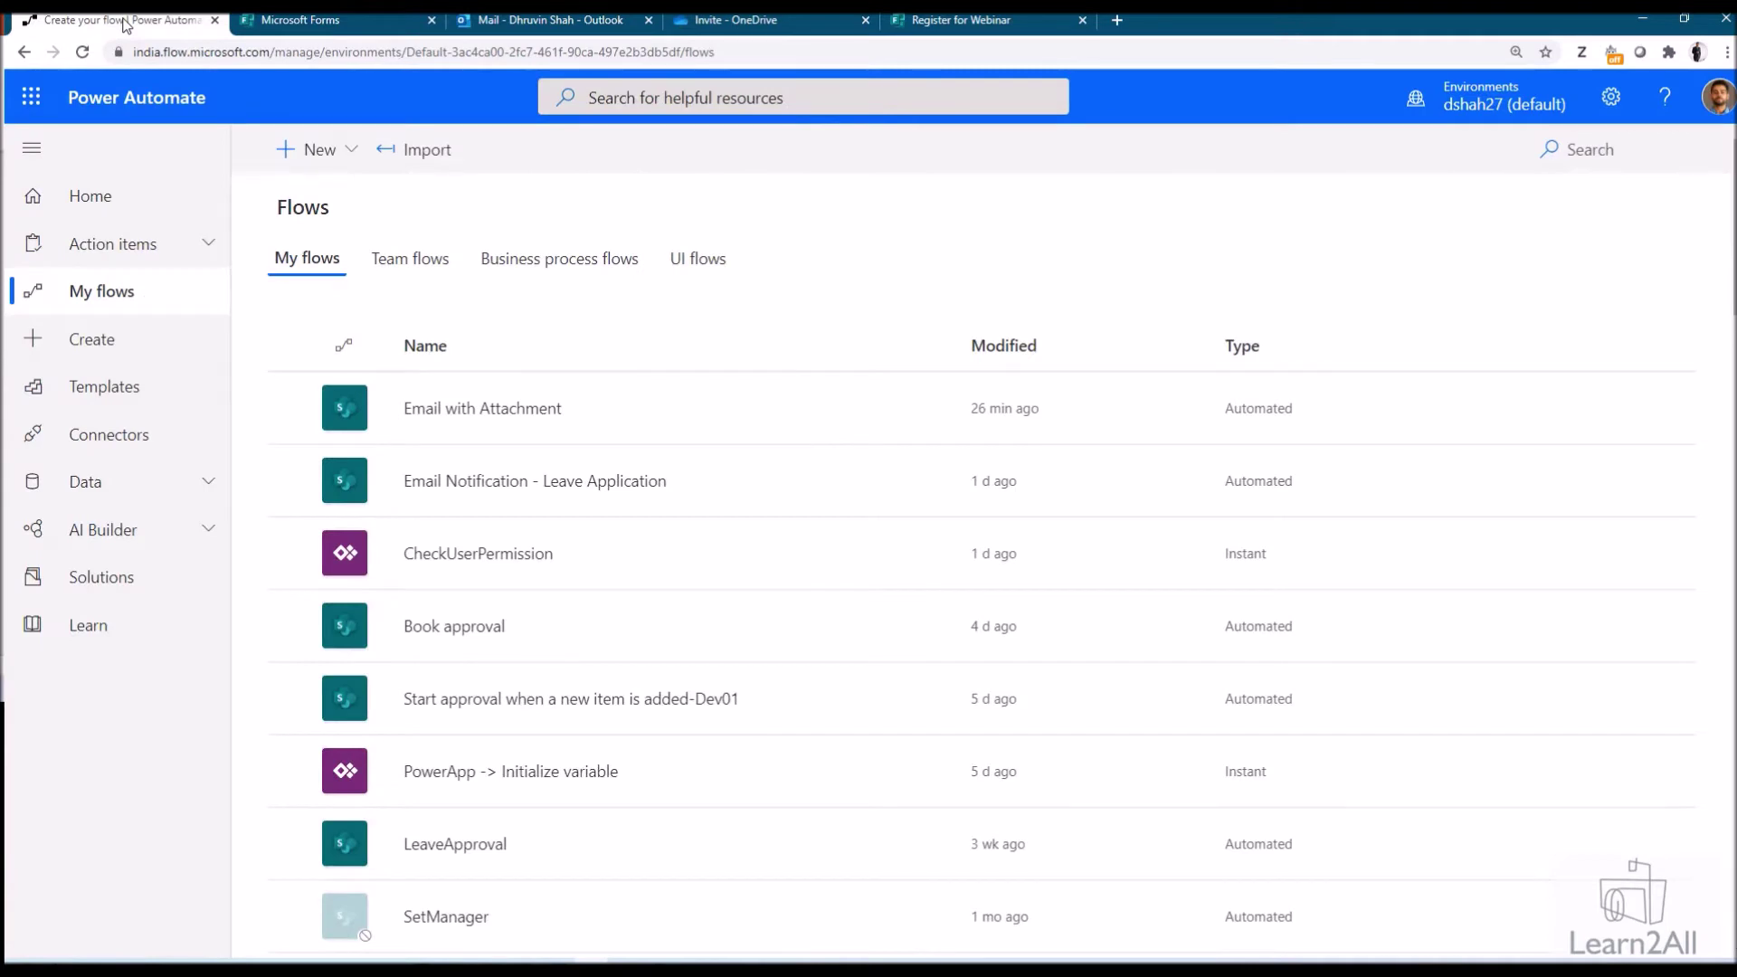
Search templates for 'form' and open 'Send an email to responder when response submitted in Microsoft Forms'
left_click(144, 399)
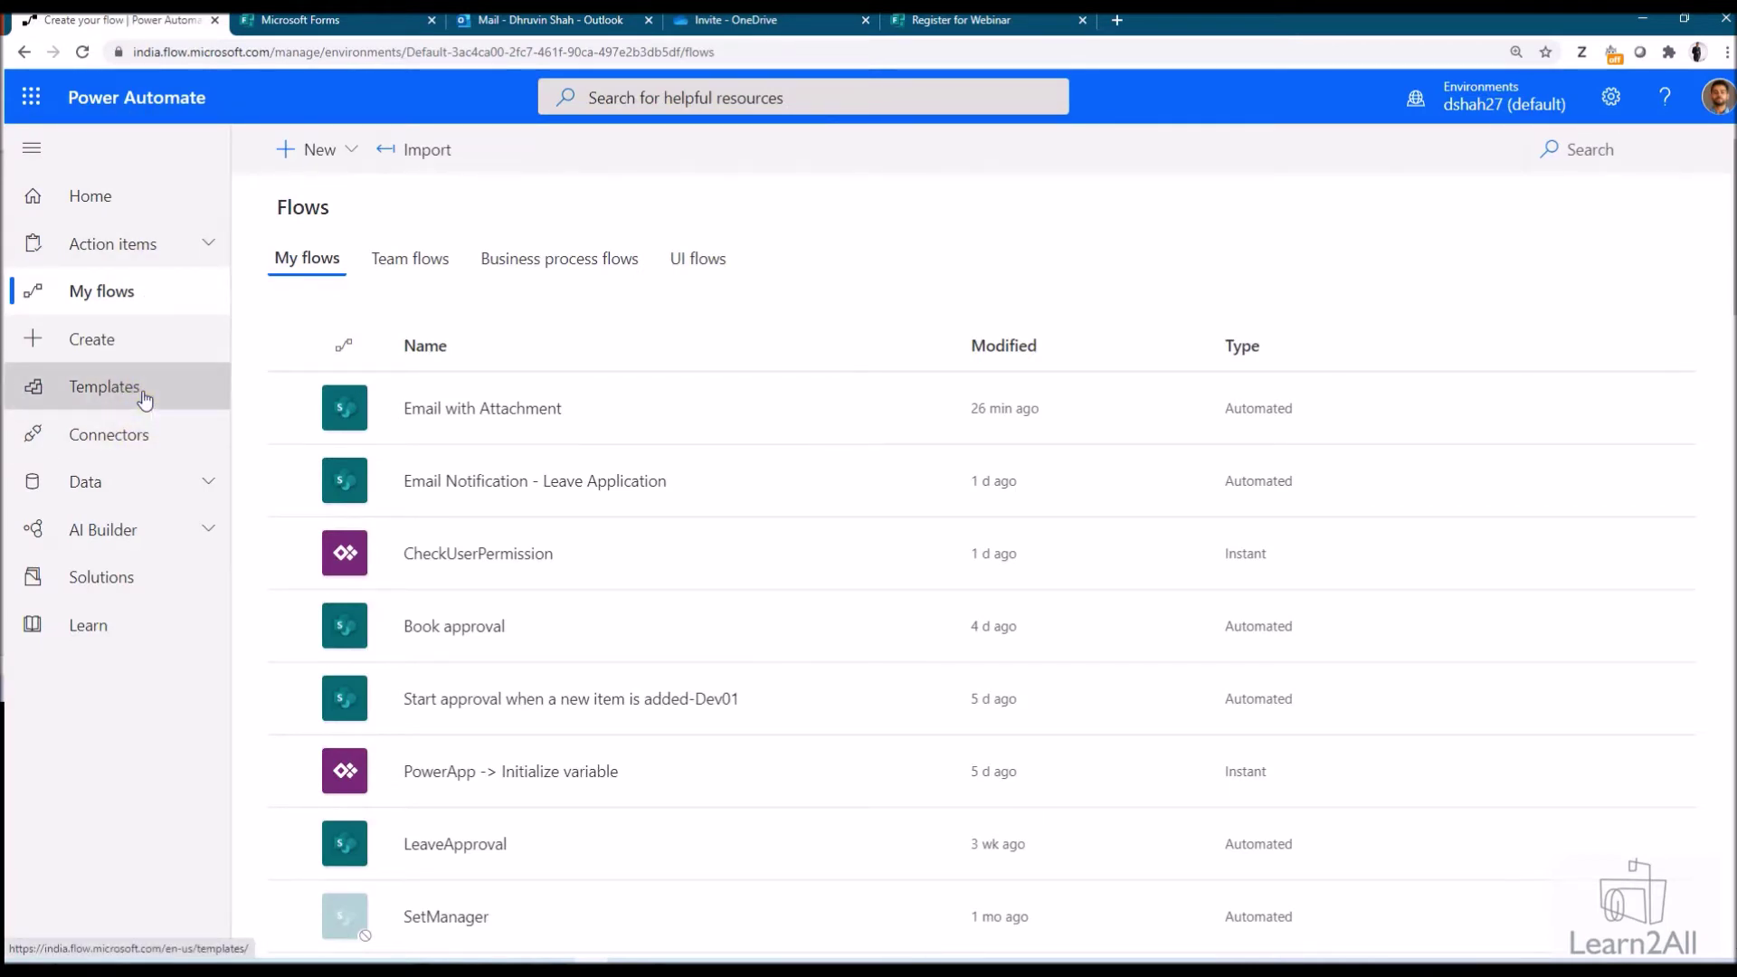
double_click(447, 178)
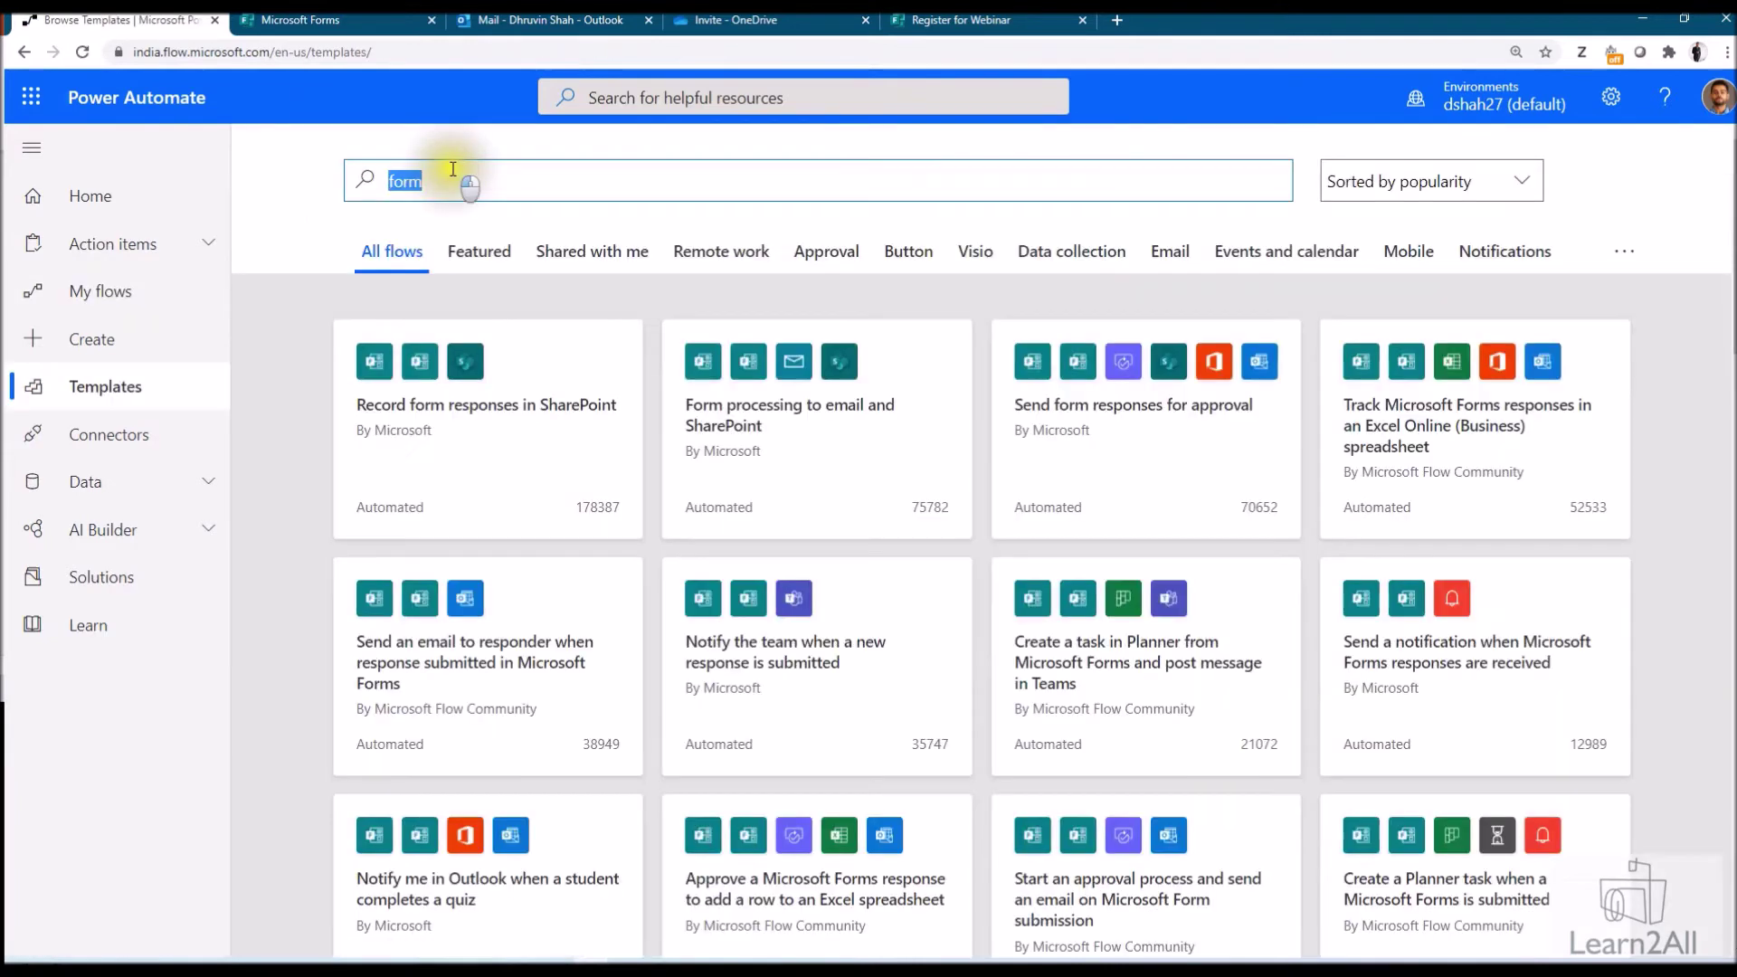
left_click(380, 182)
left_click(546, 190)
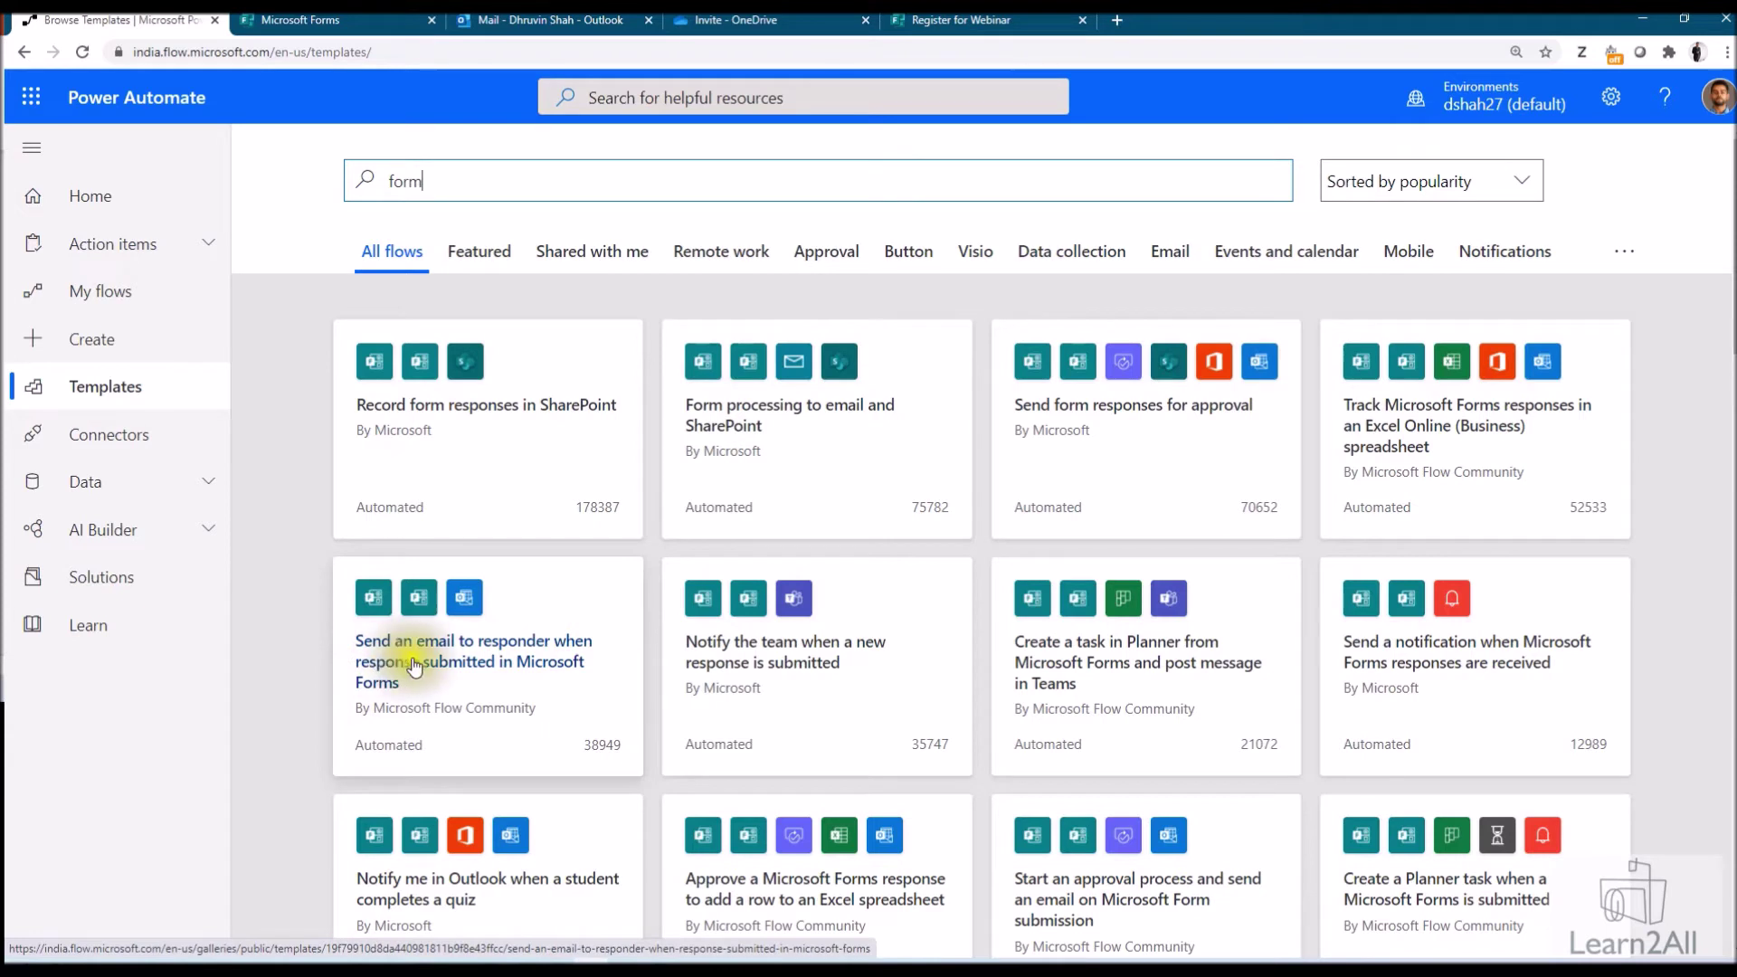
left_click(520, 667)
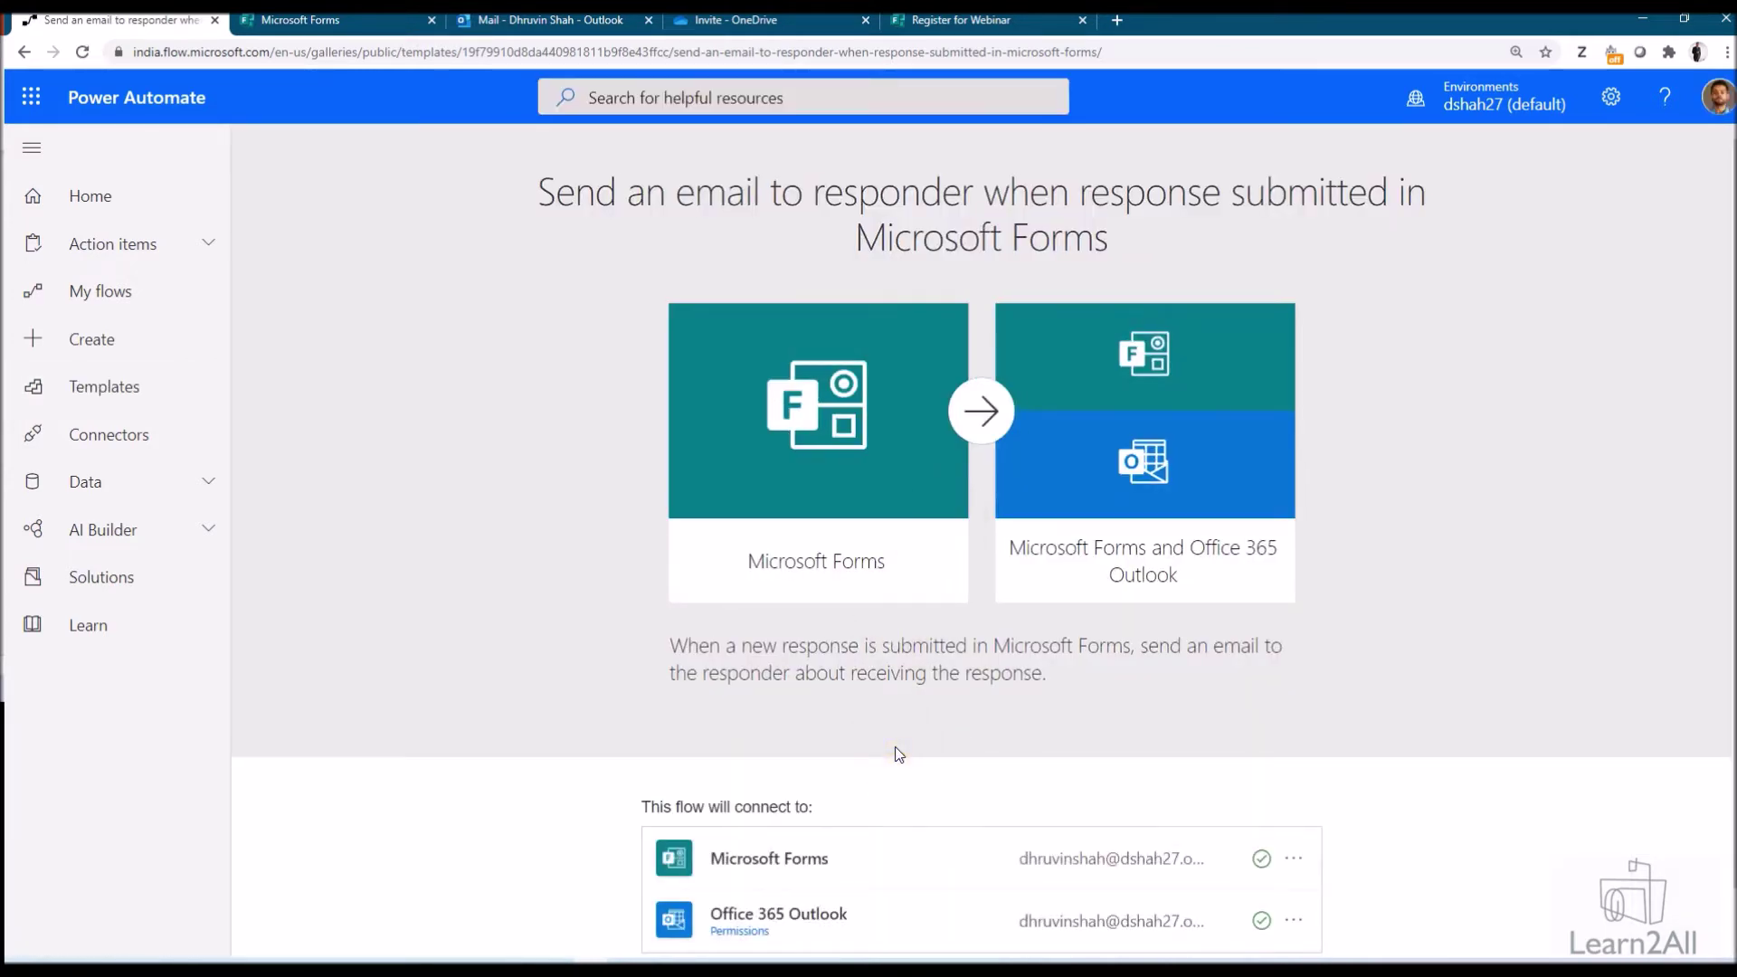
scroll(894, 759, "down", 1)
Create the flow from the template and delete the Condition step with its email branches
left_click(987, 934)
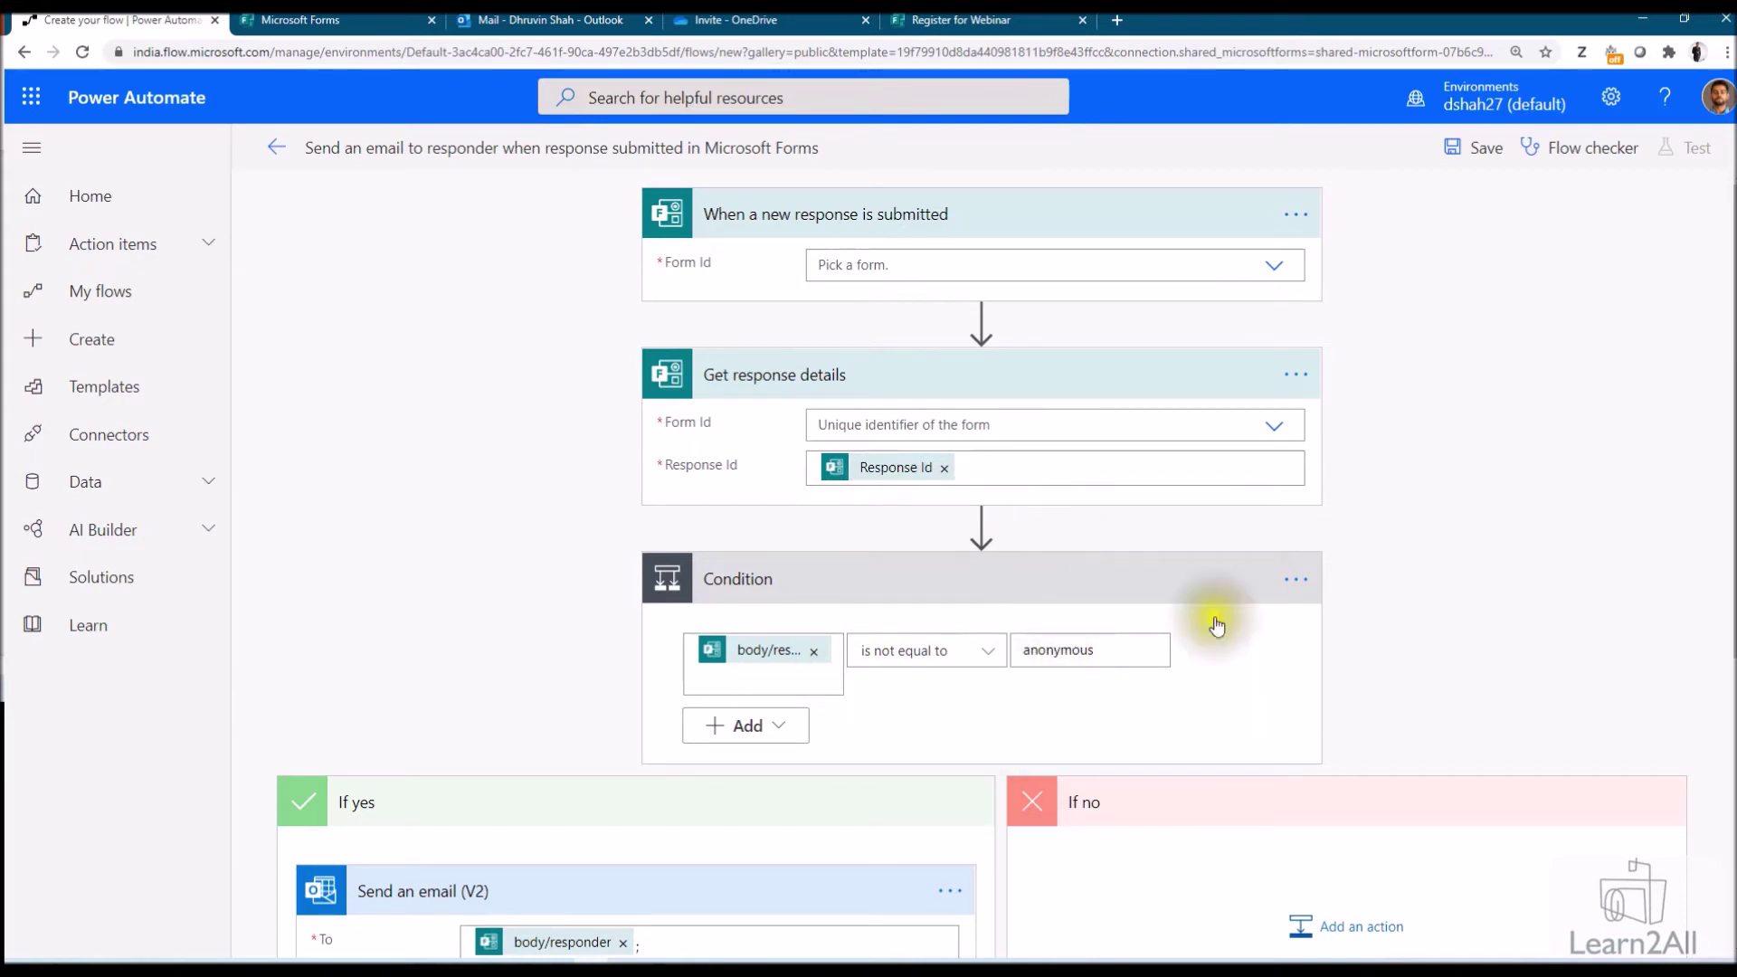
left_click(1303, 593)
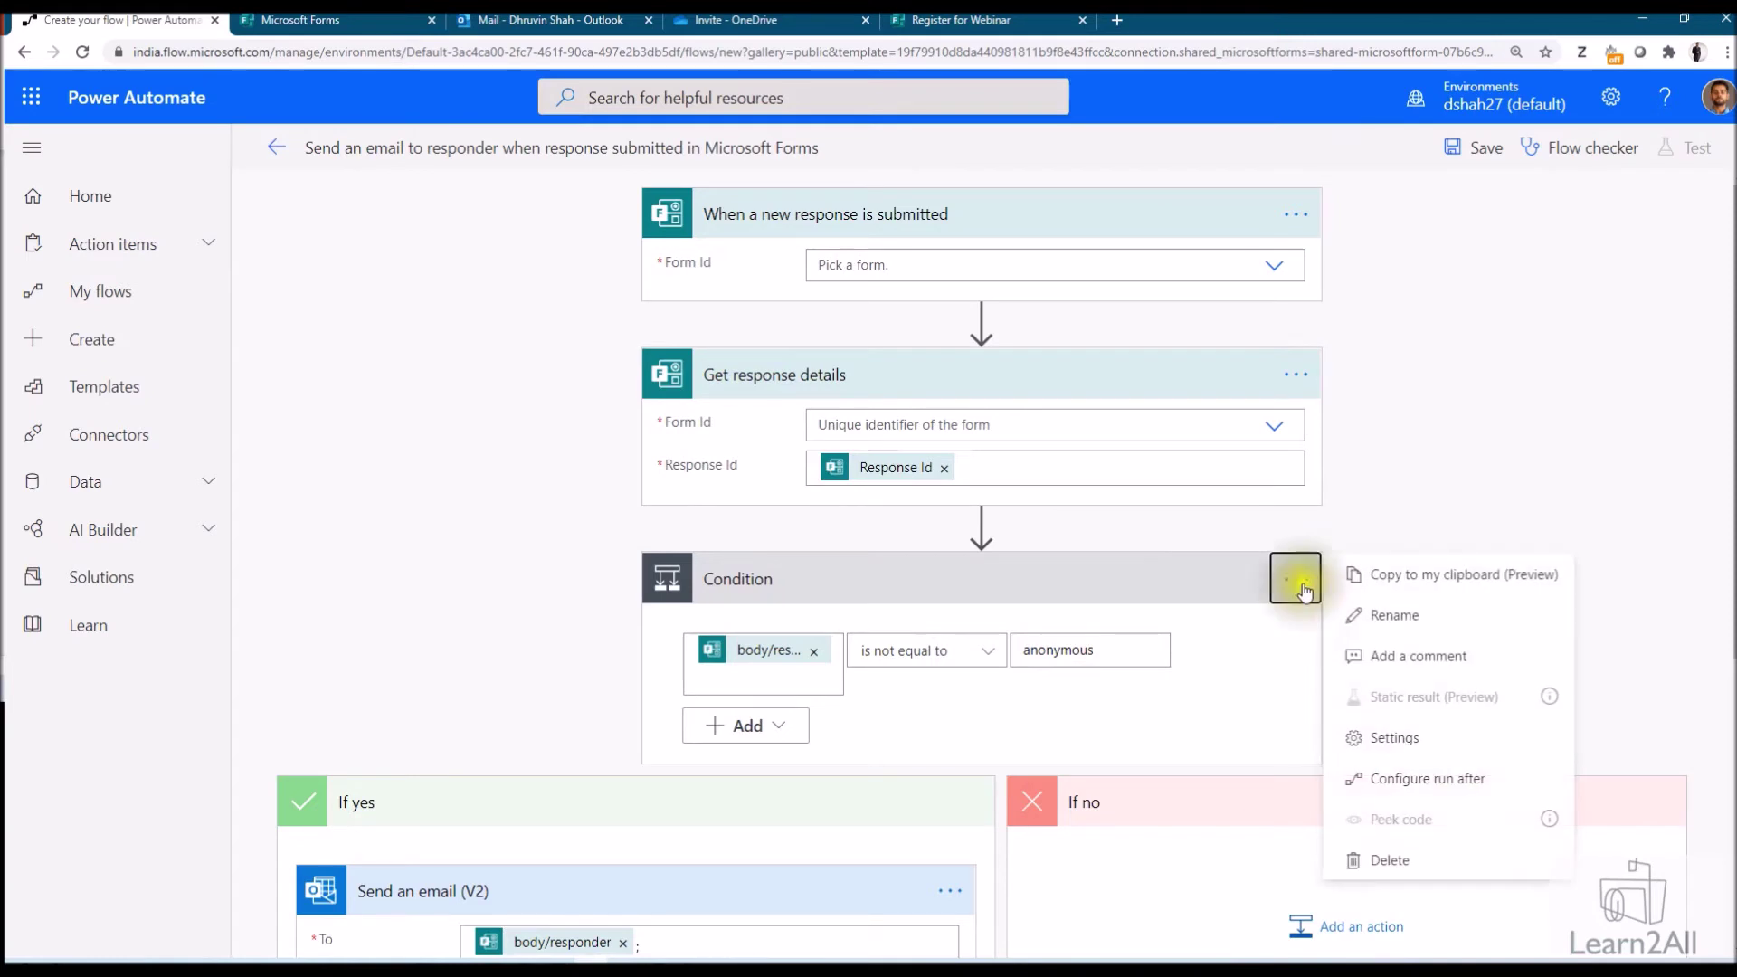
left_click(1370, 859)
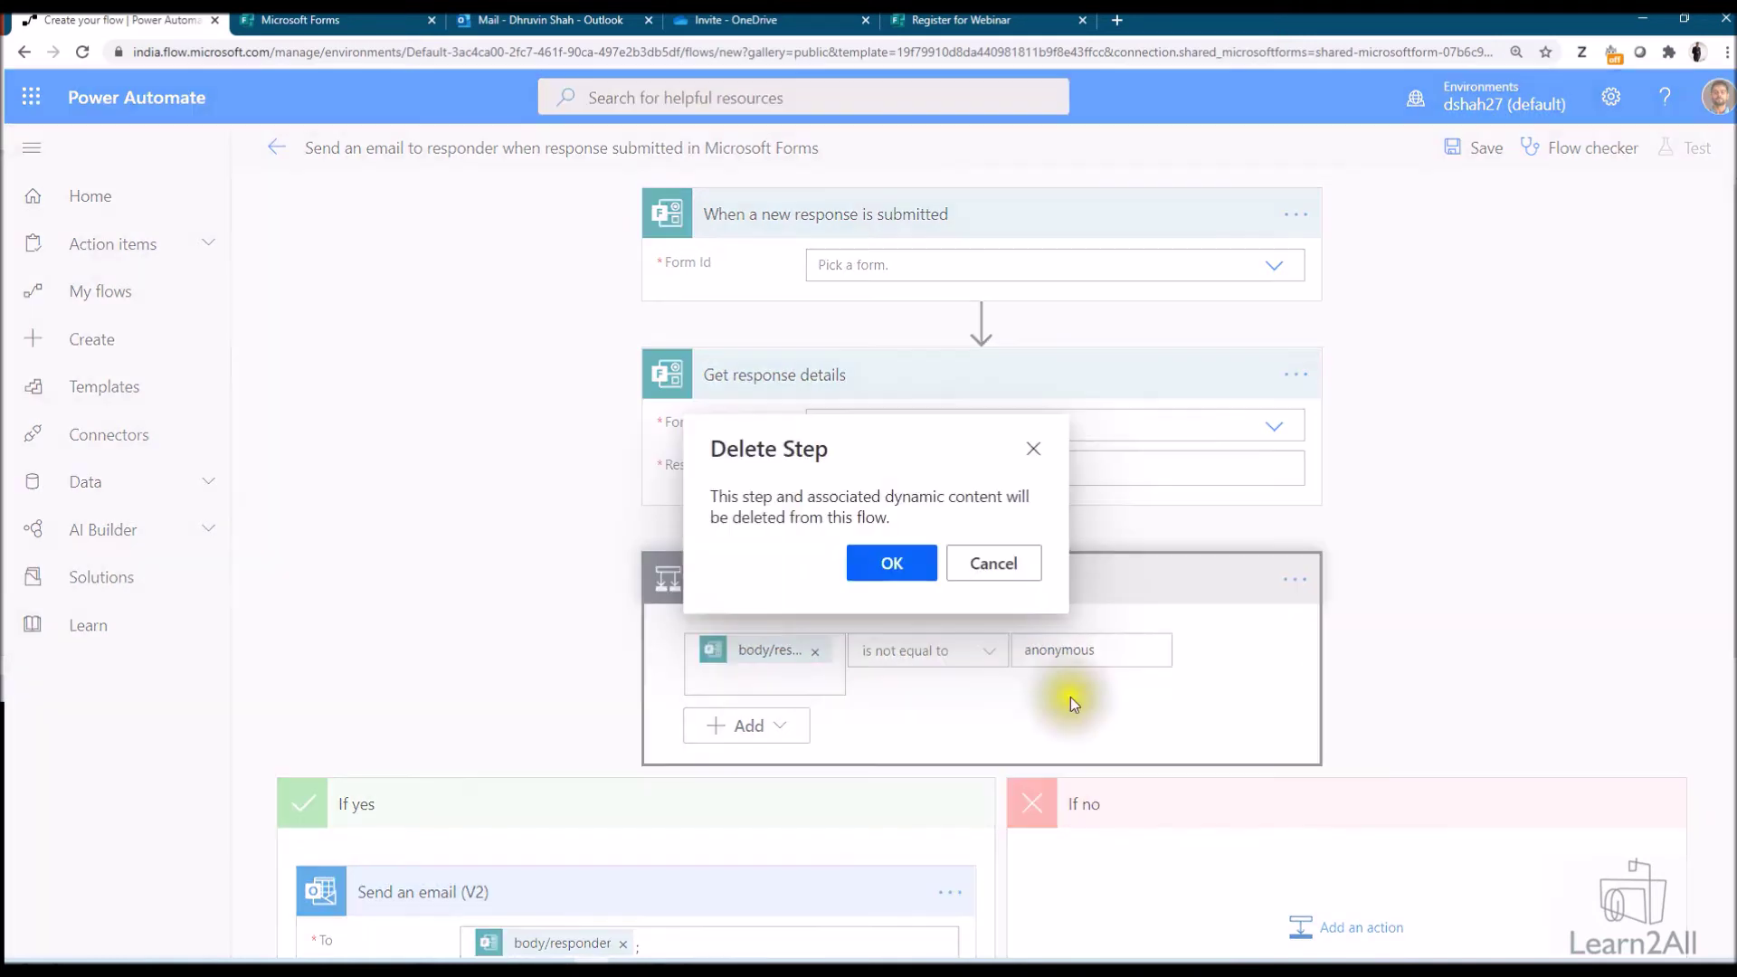
left_click(886, 568)
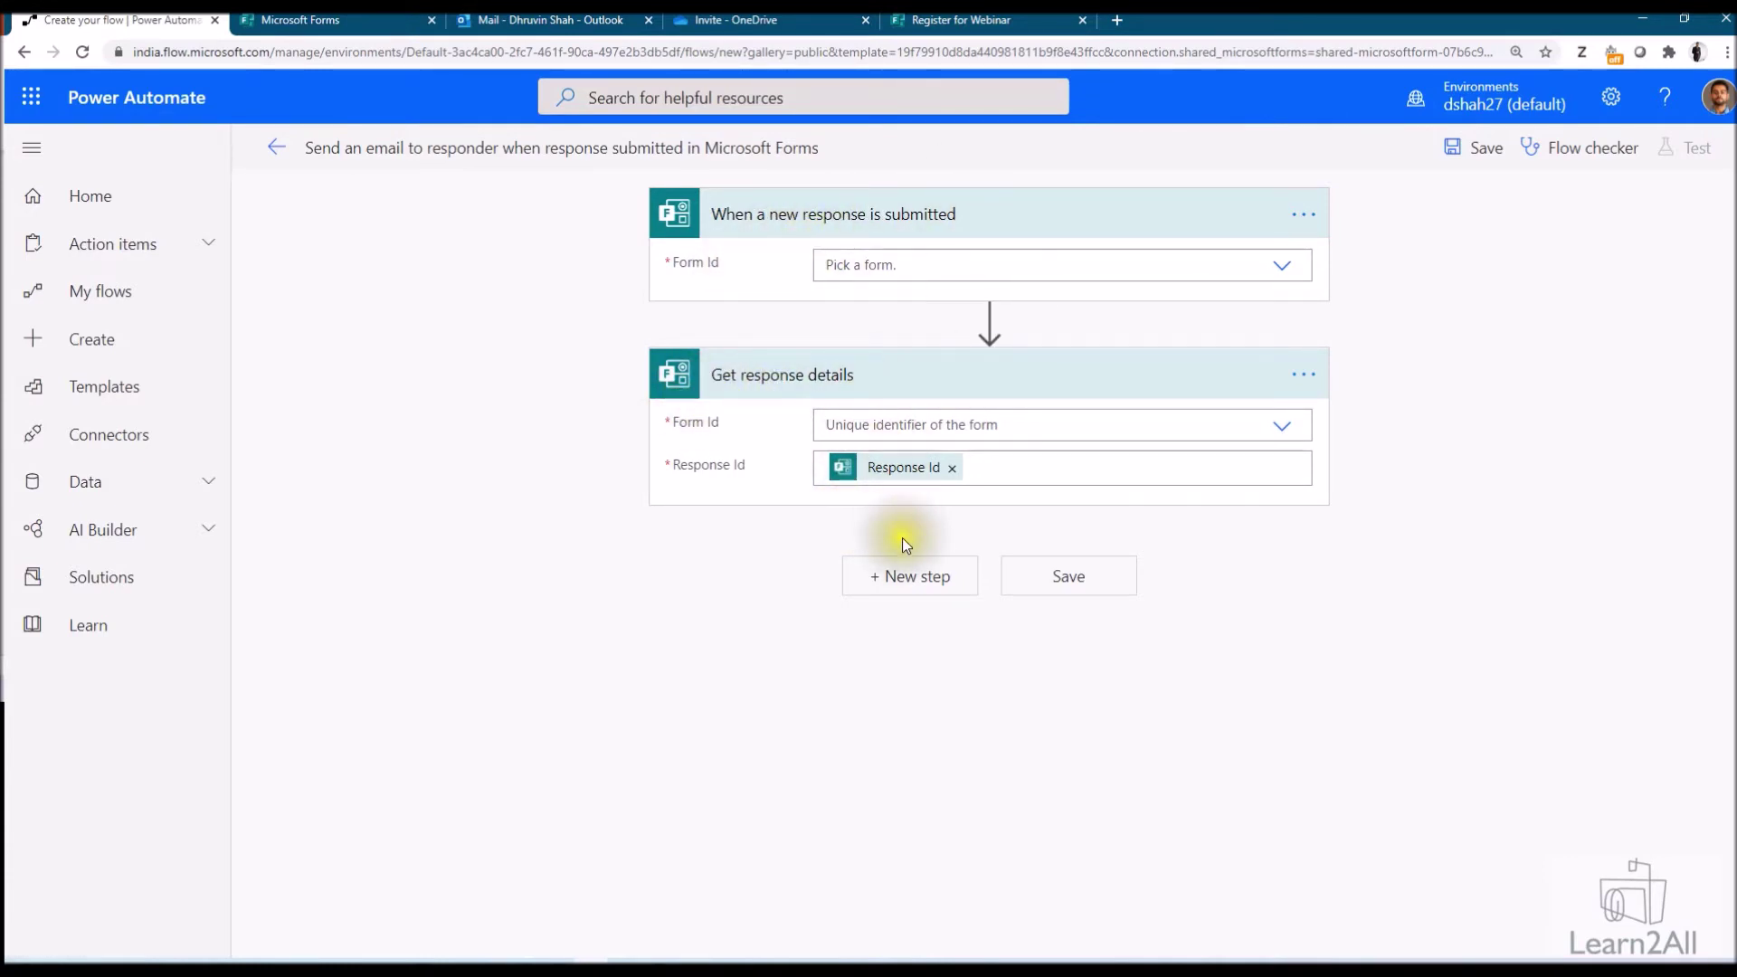
Set the trigger's Form Id to the Register for Webinar form ID copied from its page address
left_click(912, 268)
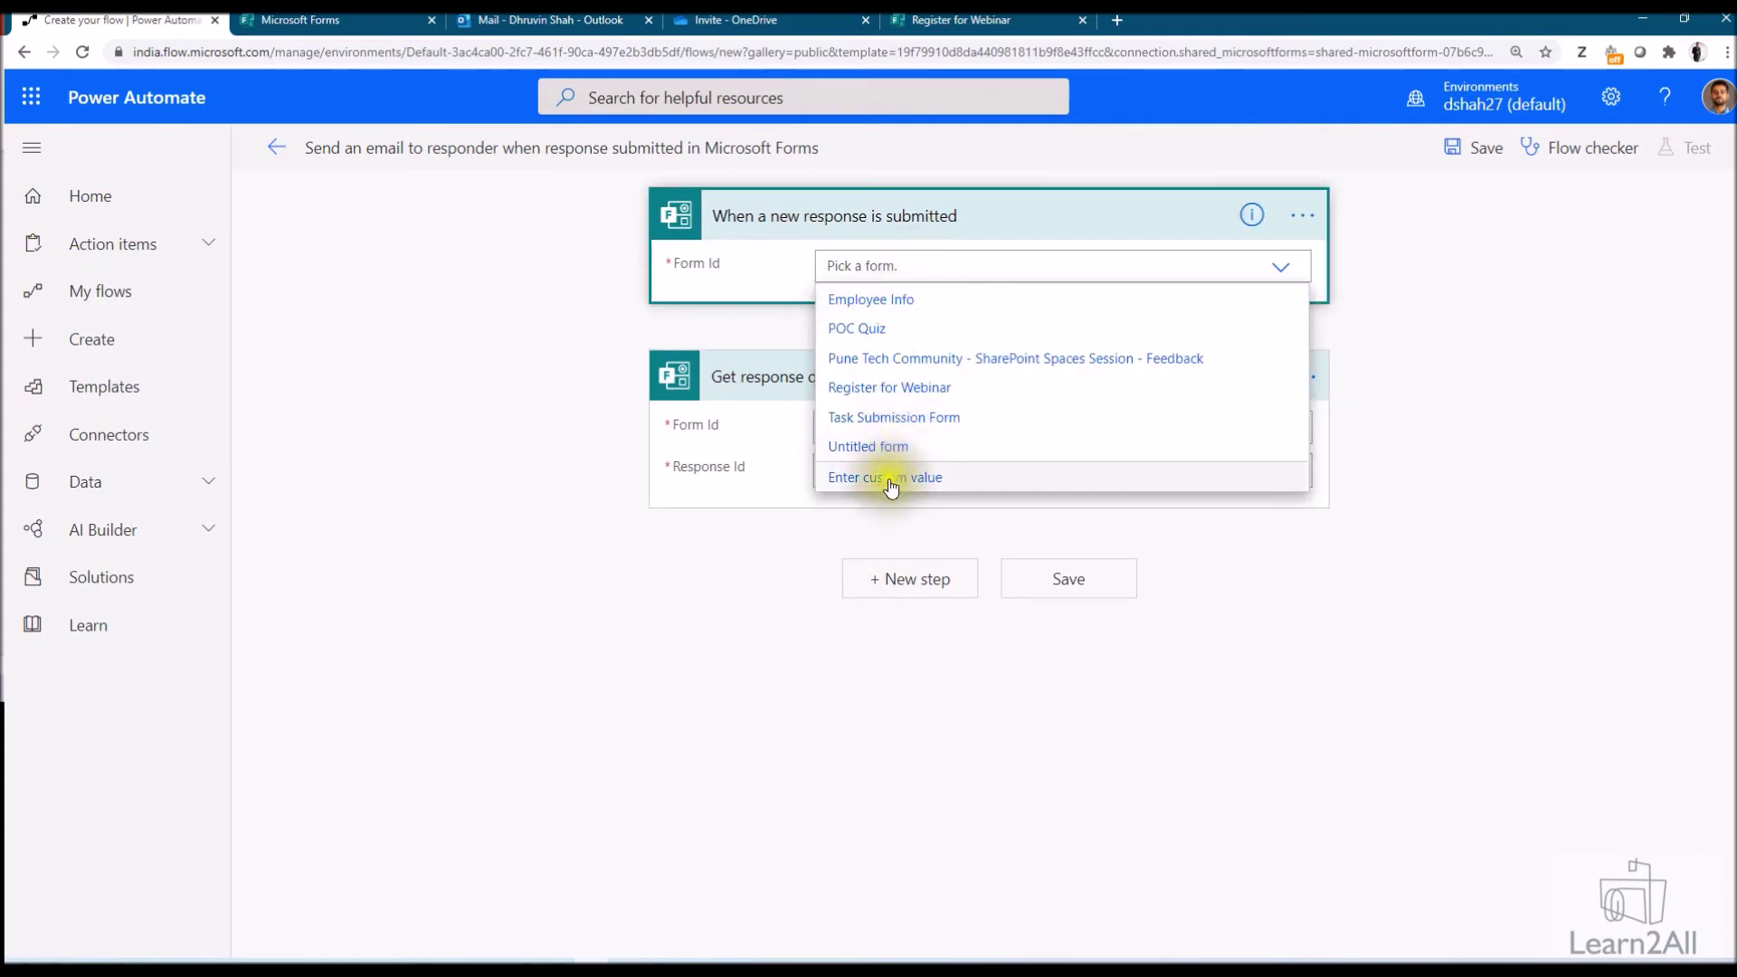
left_click(891, 479)
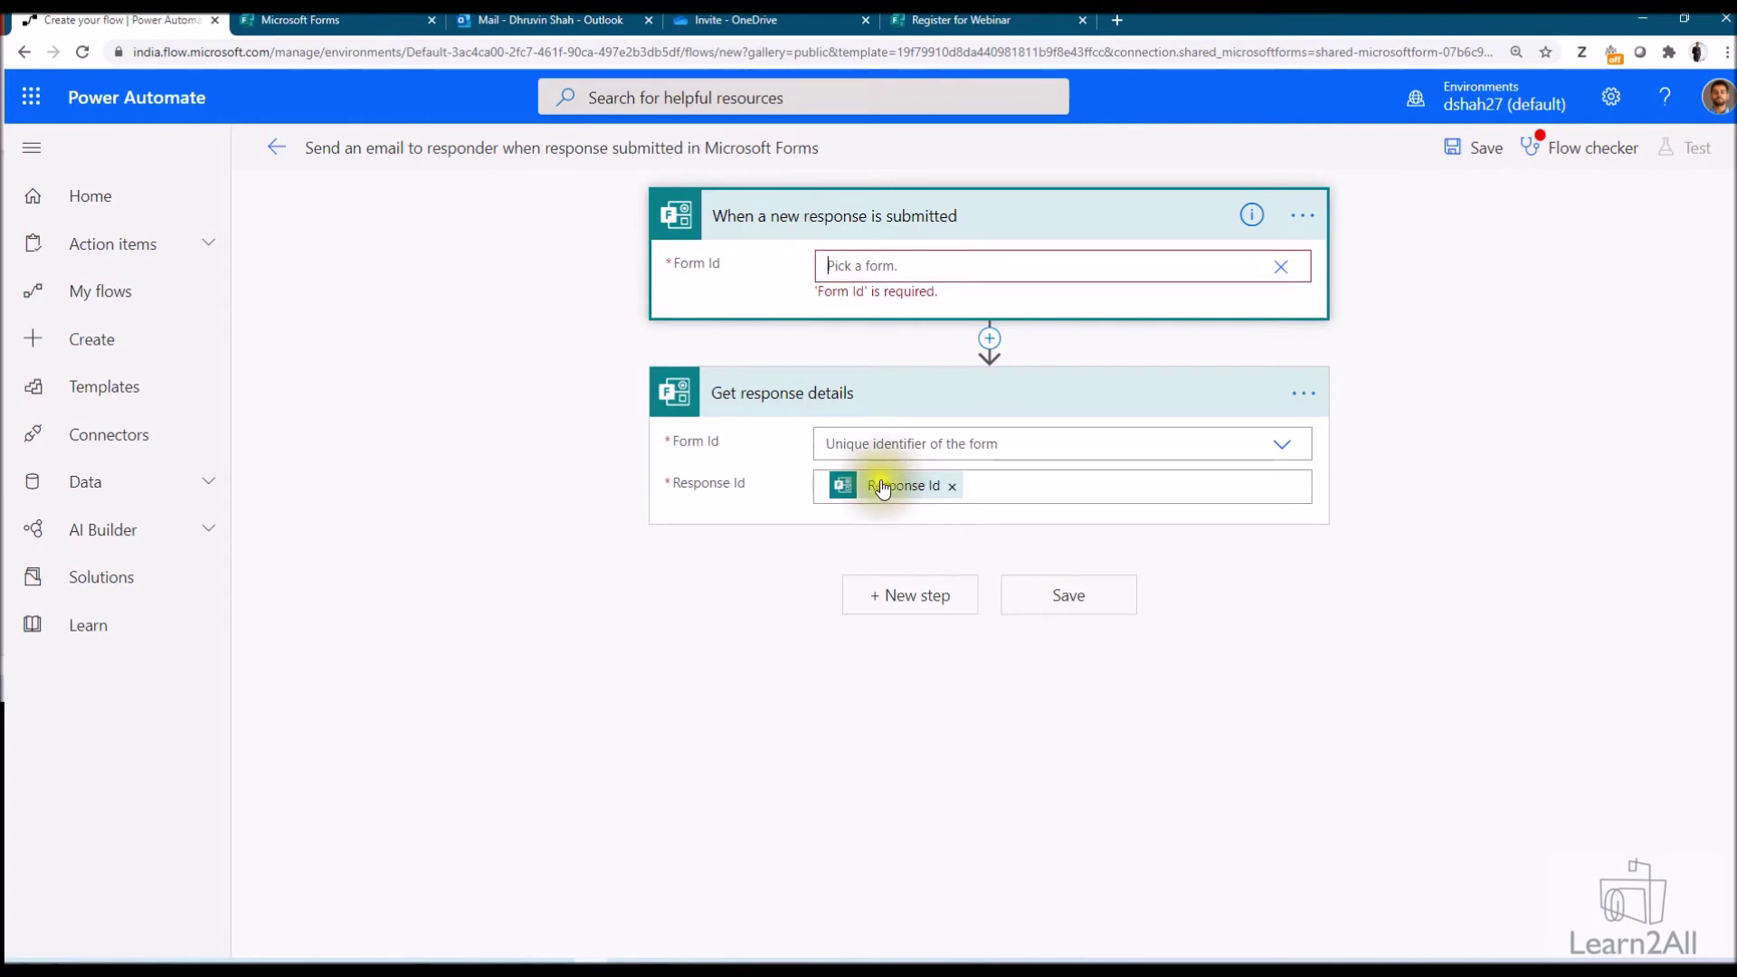
left_click(299, 19)
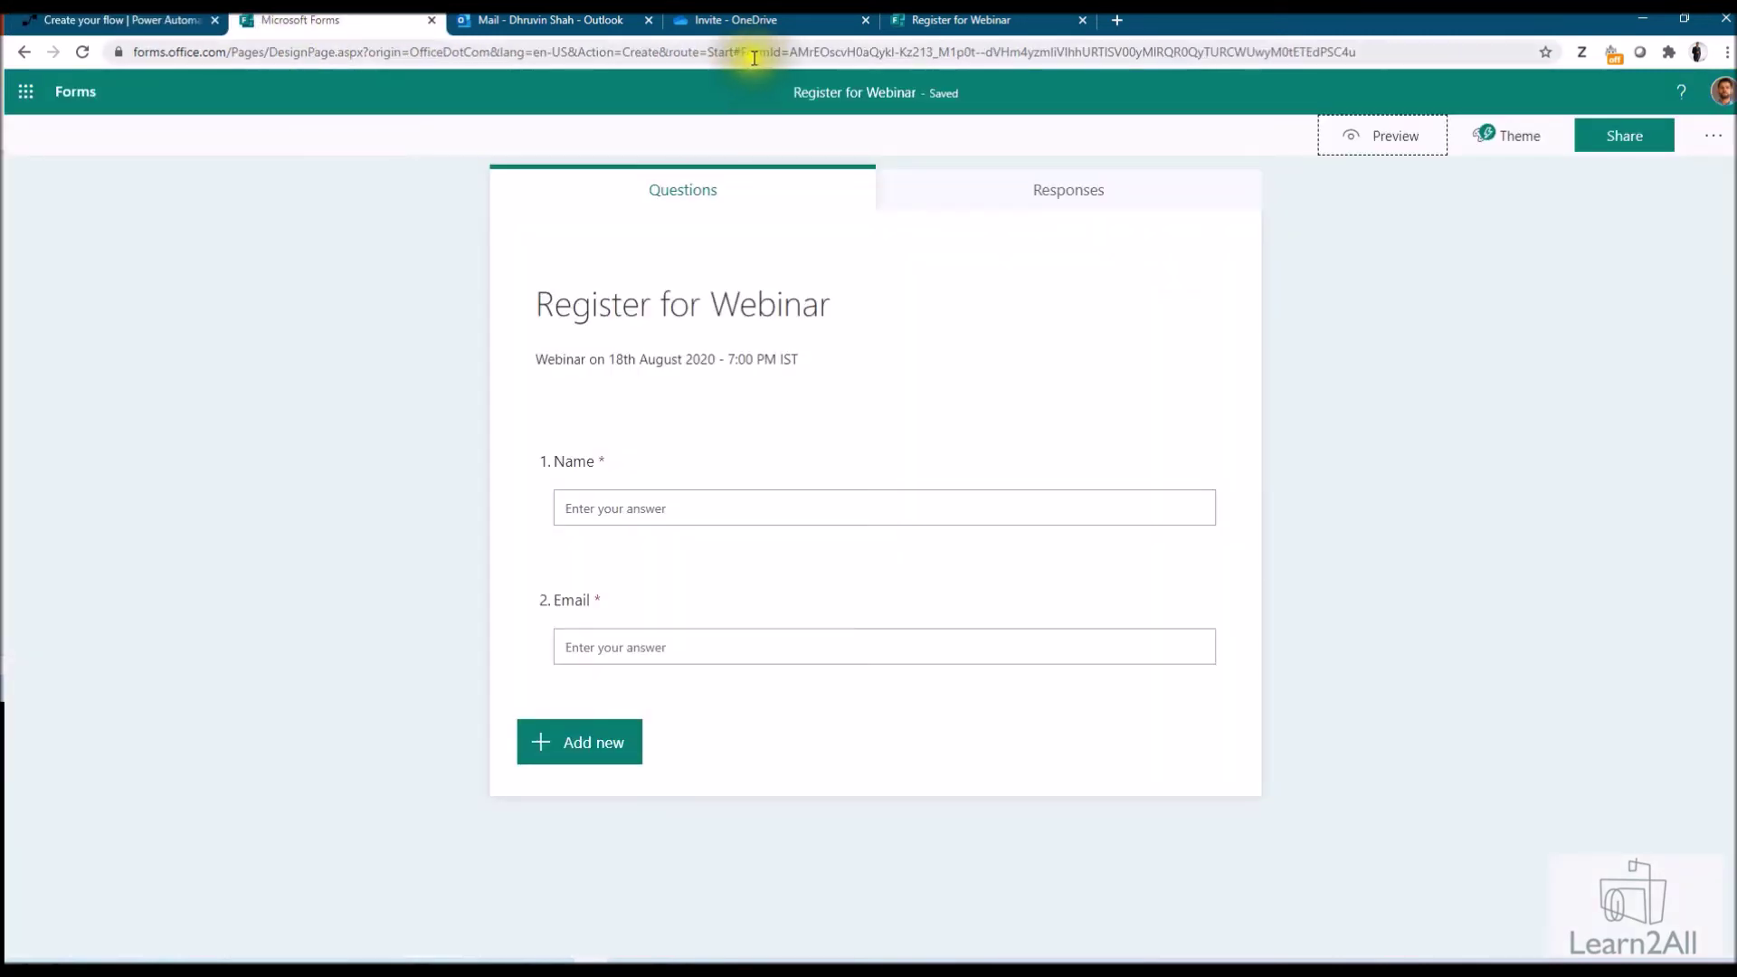
left_click_drag(790, 53, 1394, 54)
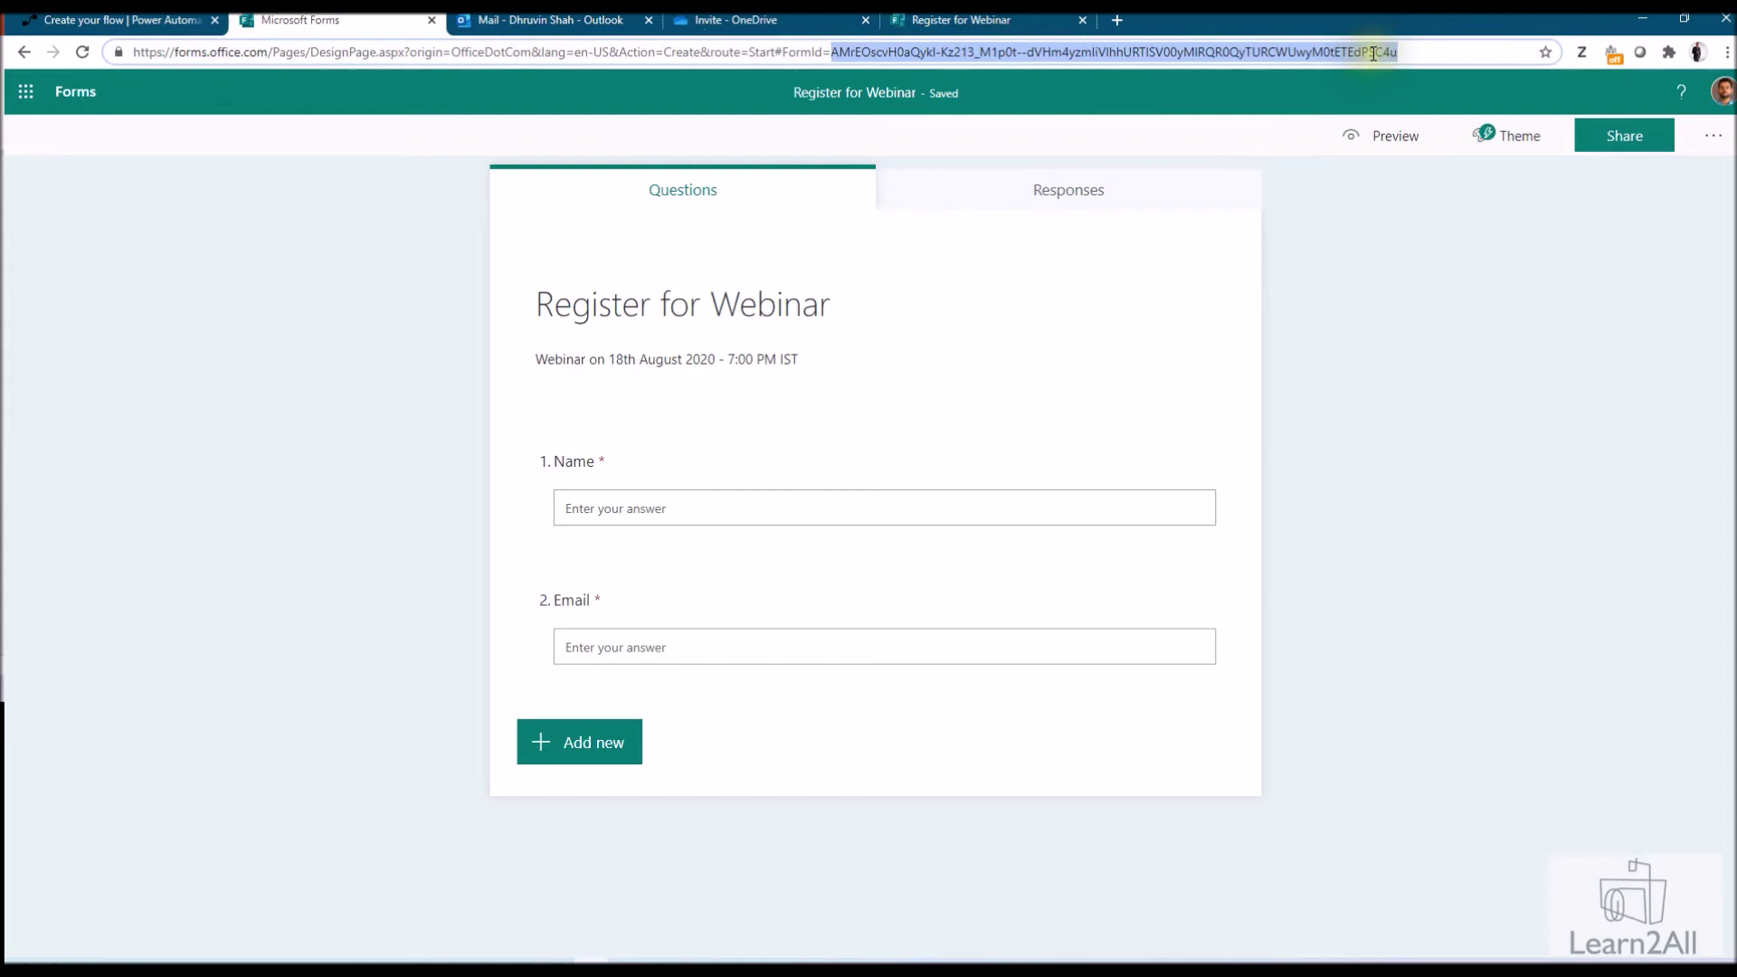
left_click(82, 28)
type("AMrEOscvH0aQykl-Kz213_M1p0t--dVHm4yzmliVIhhURTlSV00yMlRQR0QyTURCWUwyM0tETEdPSC4u")
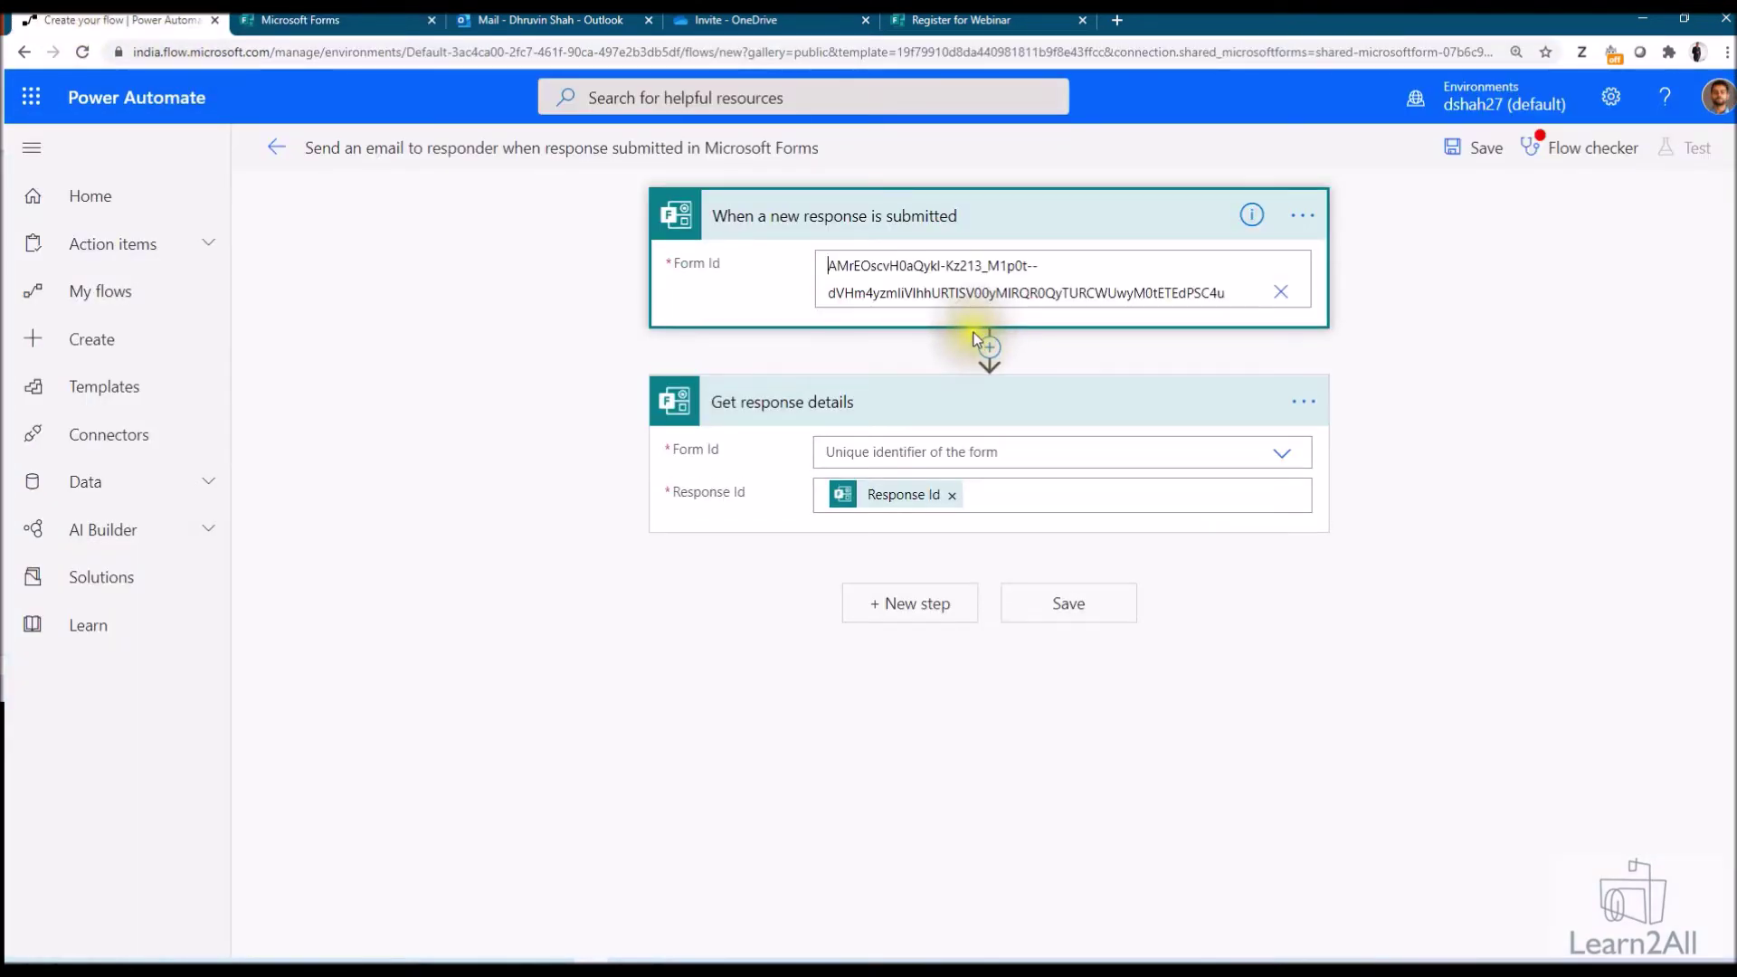
Paste the same form ID as the custom Form Id of Get response details
left_click(933, 451)
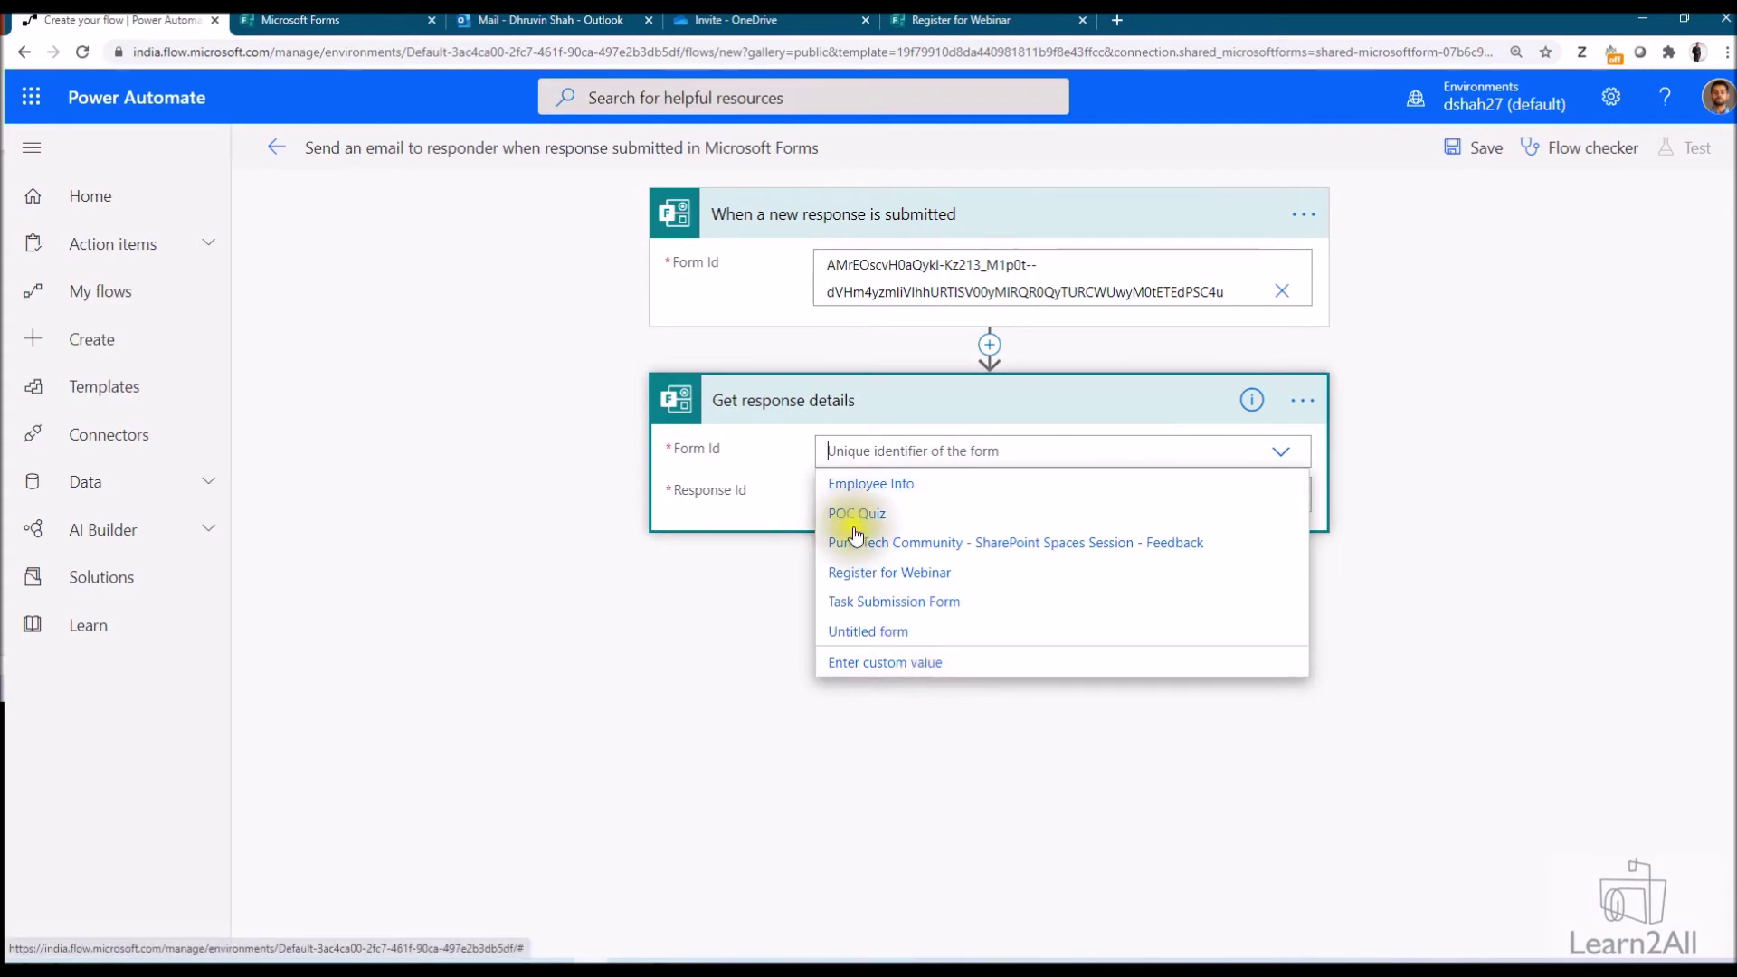
left_click(923, 662)
type("AMrEOscvH0aQykl-Kz213_M1p0t--dVHm4yzmliVIhhURTlSV00yMlRQR0QyTURCWUwyM0tETEdPSC4u")
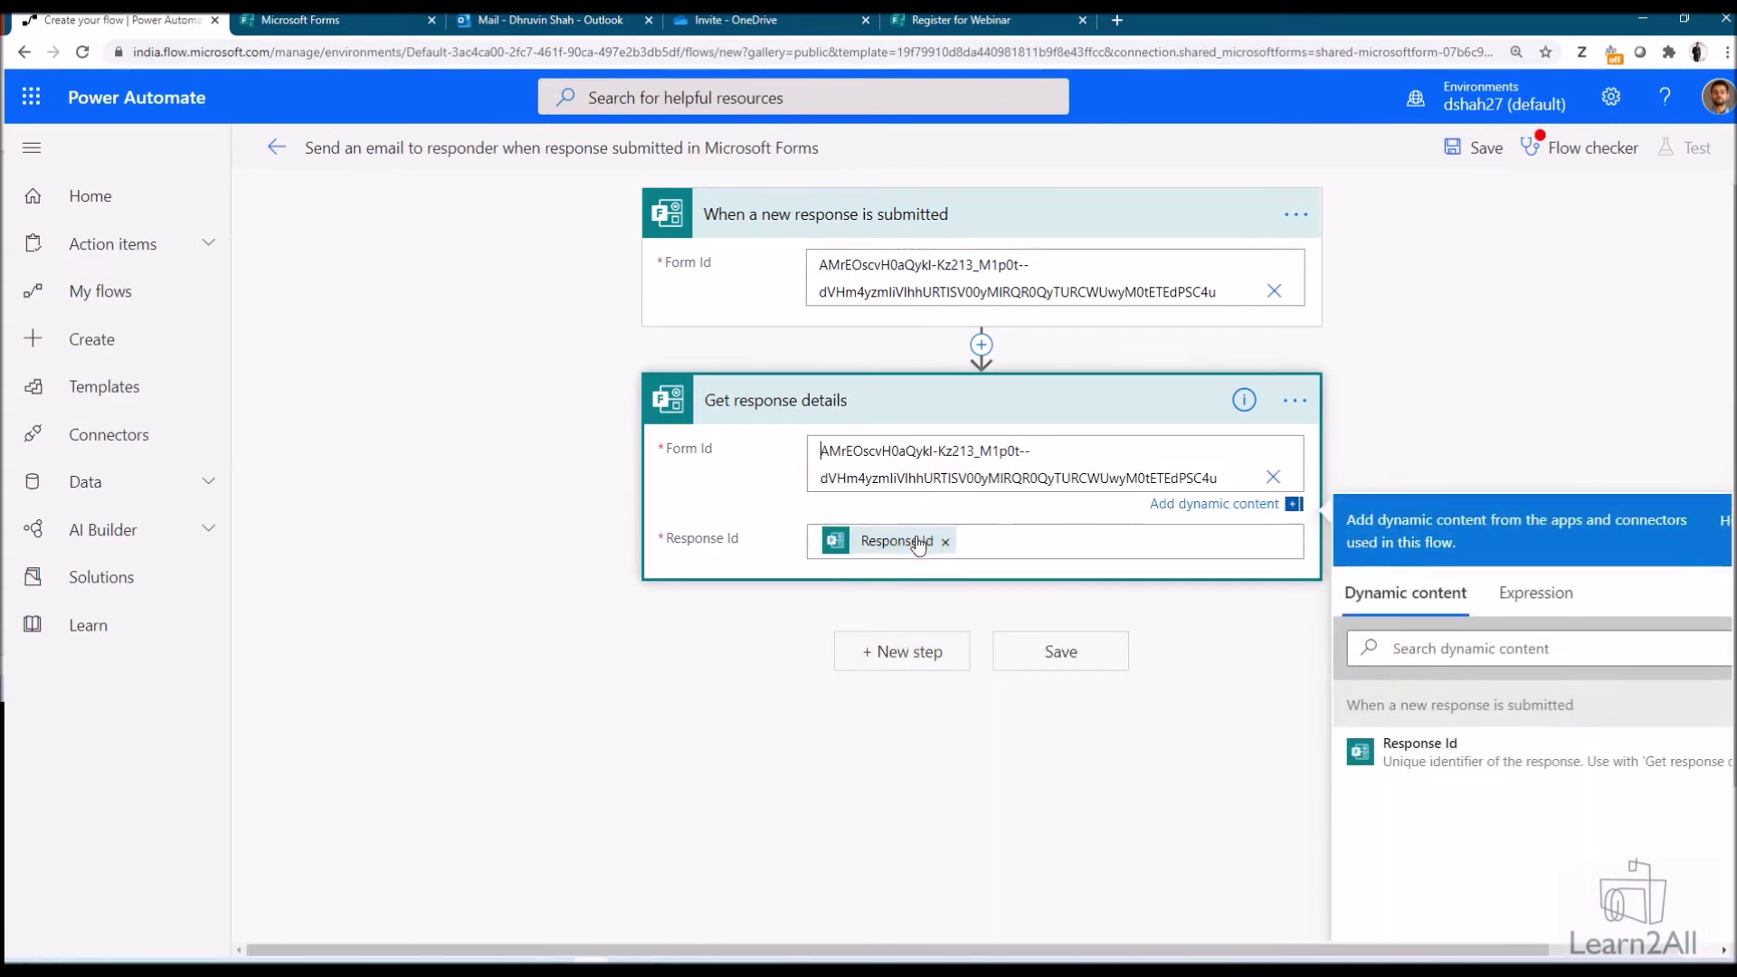
left_click(830, 593)
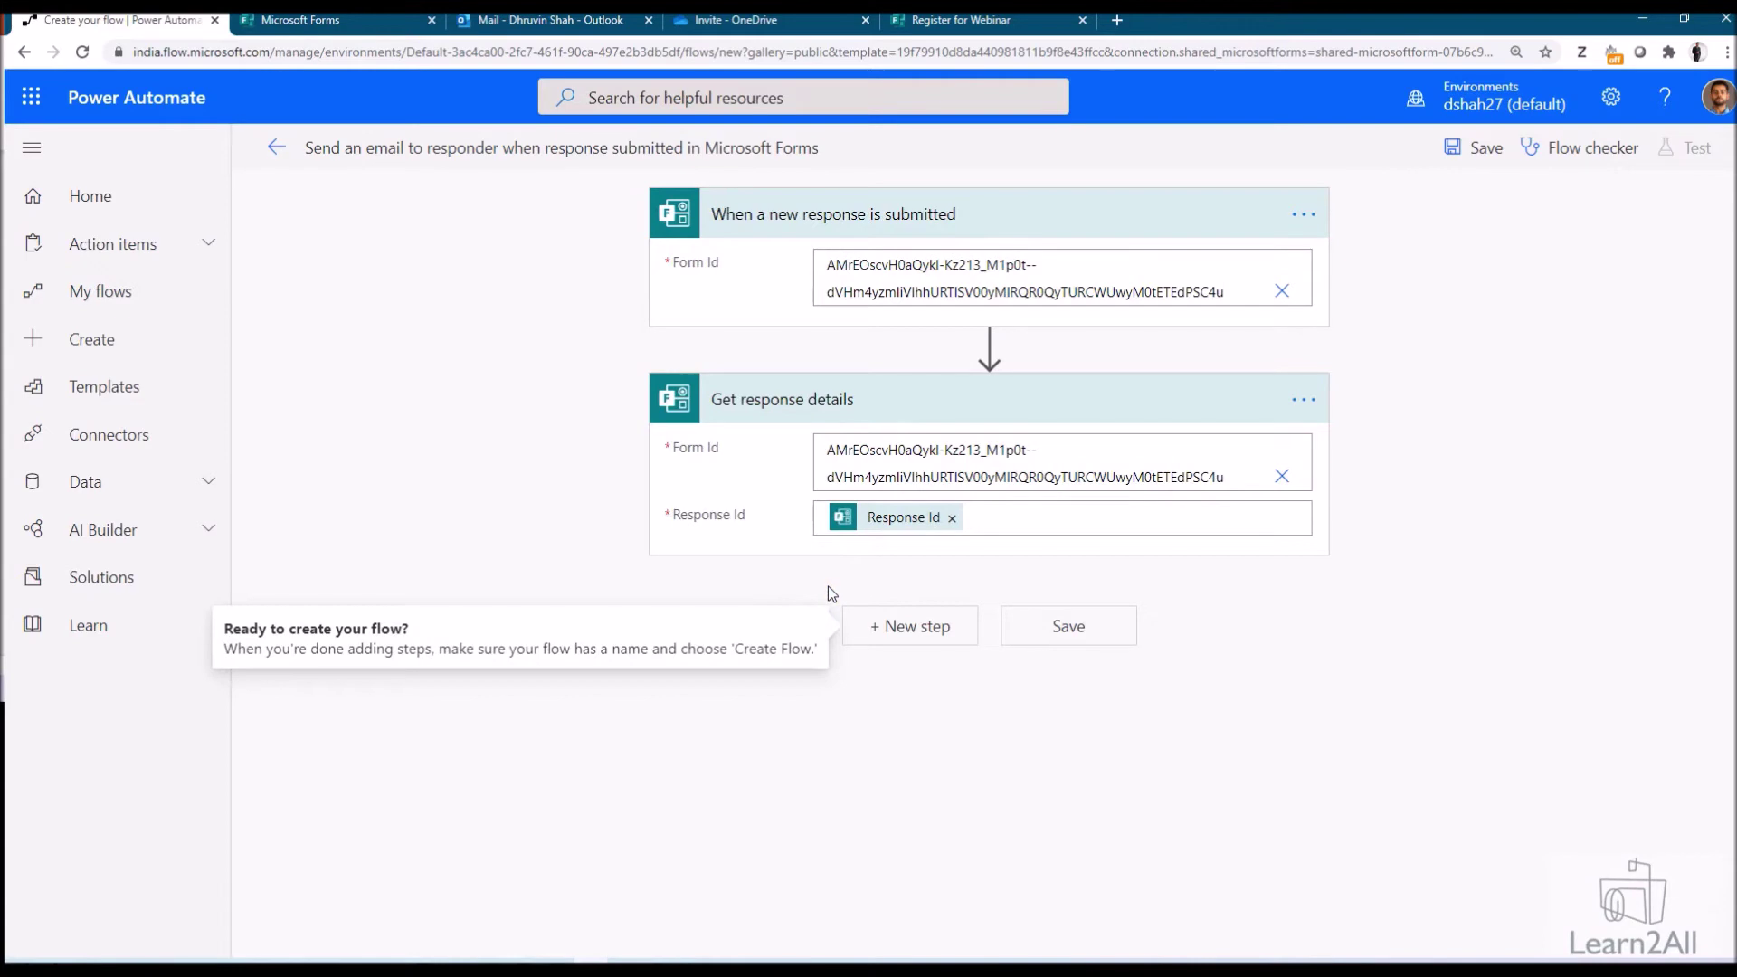
Add a Send an email (V2) step addressed to the form's Email answer
left_click(920, 633)
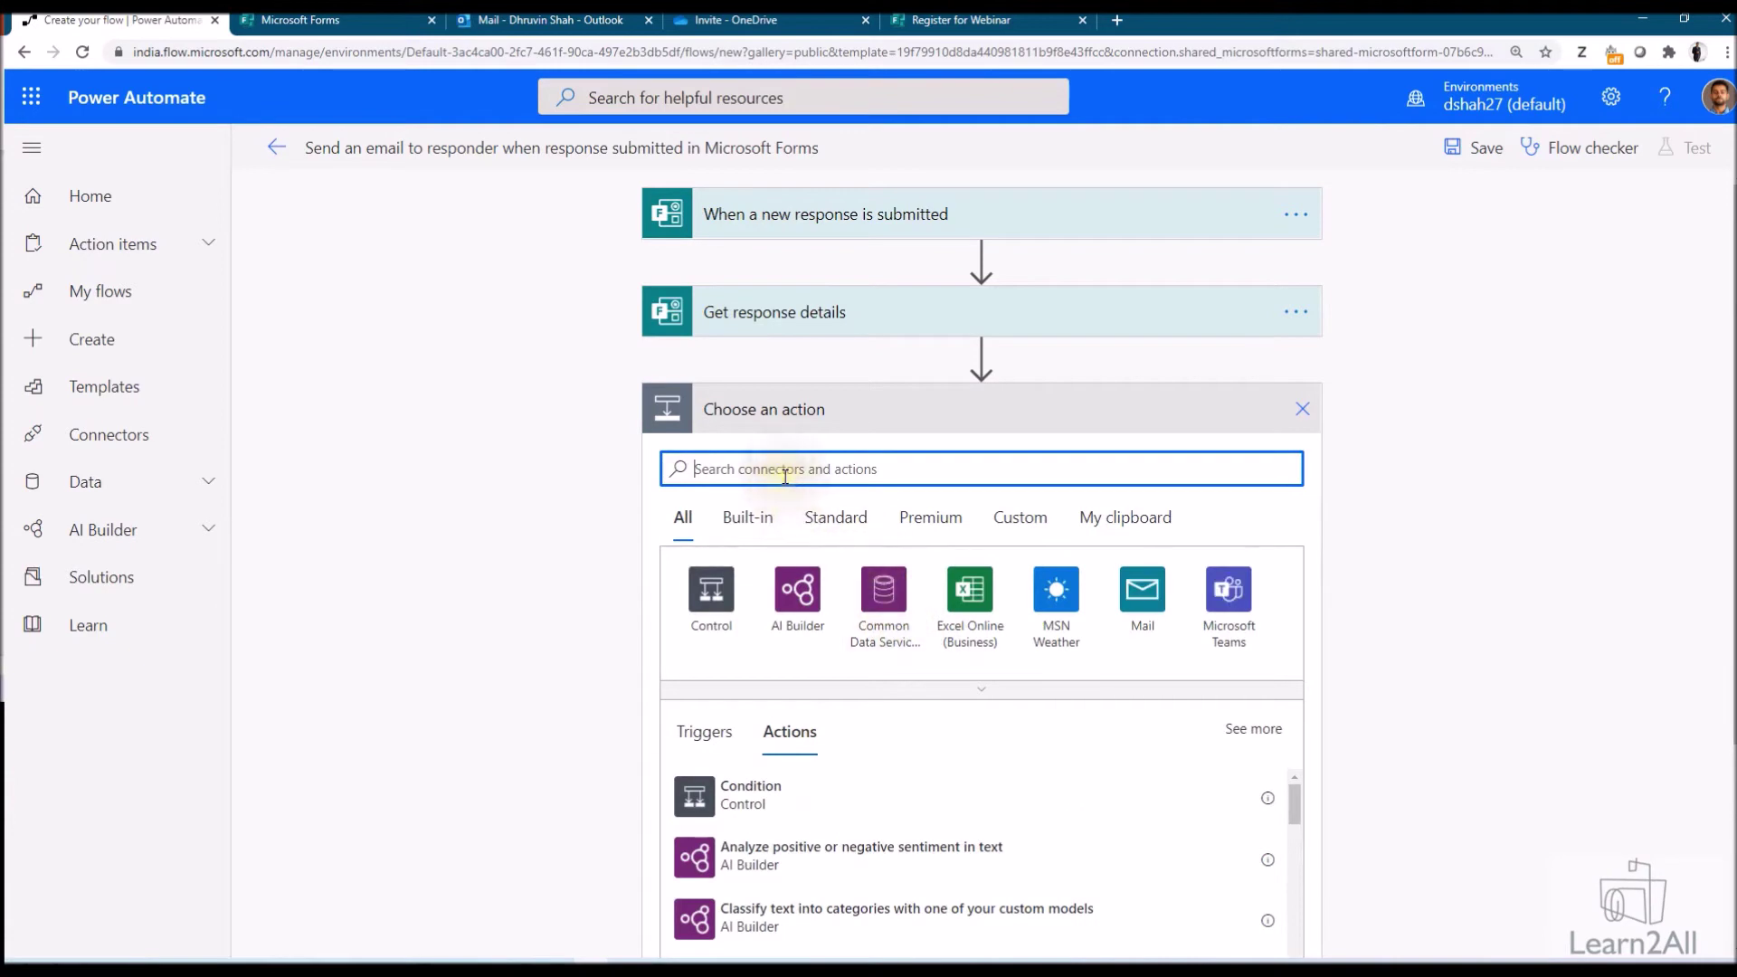
type("s")
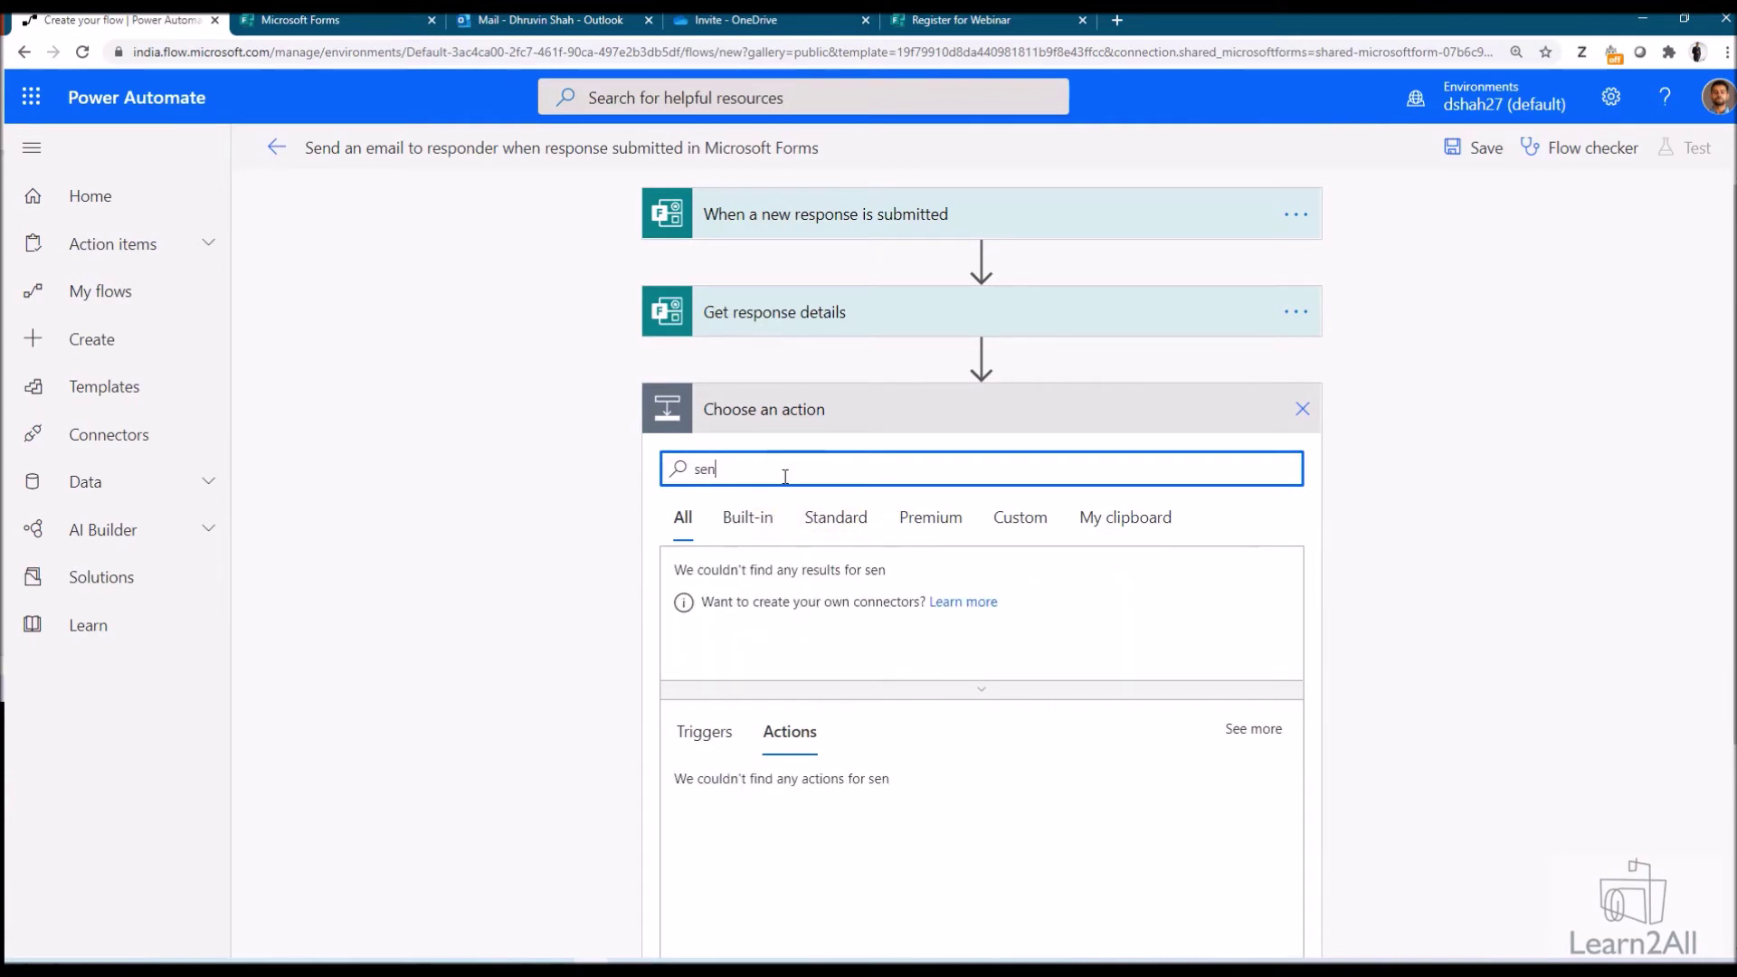
type("en")
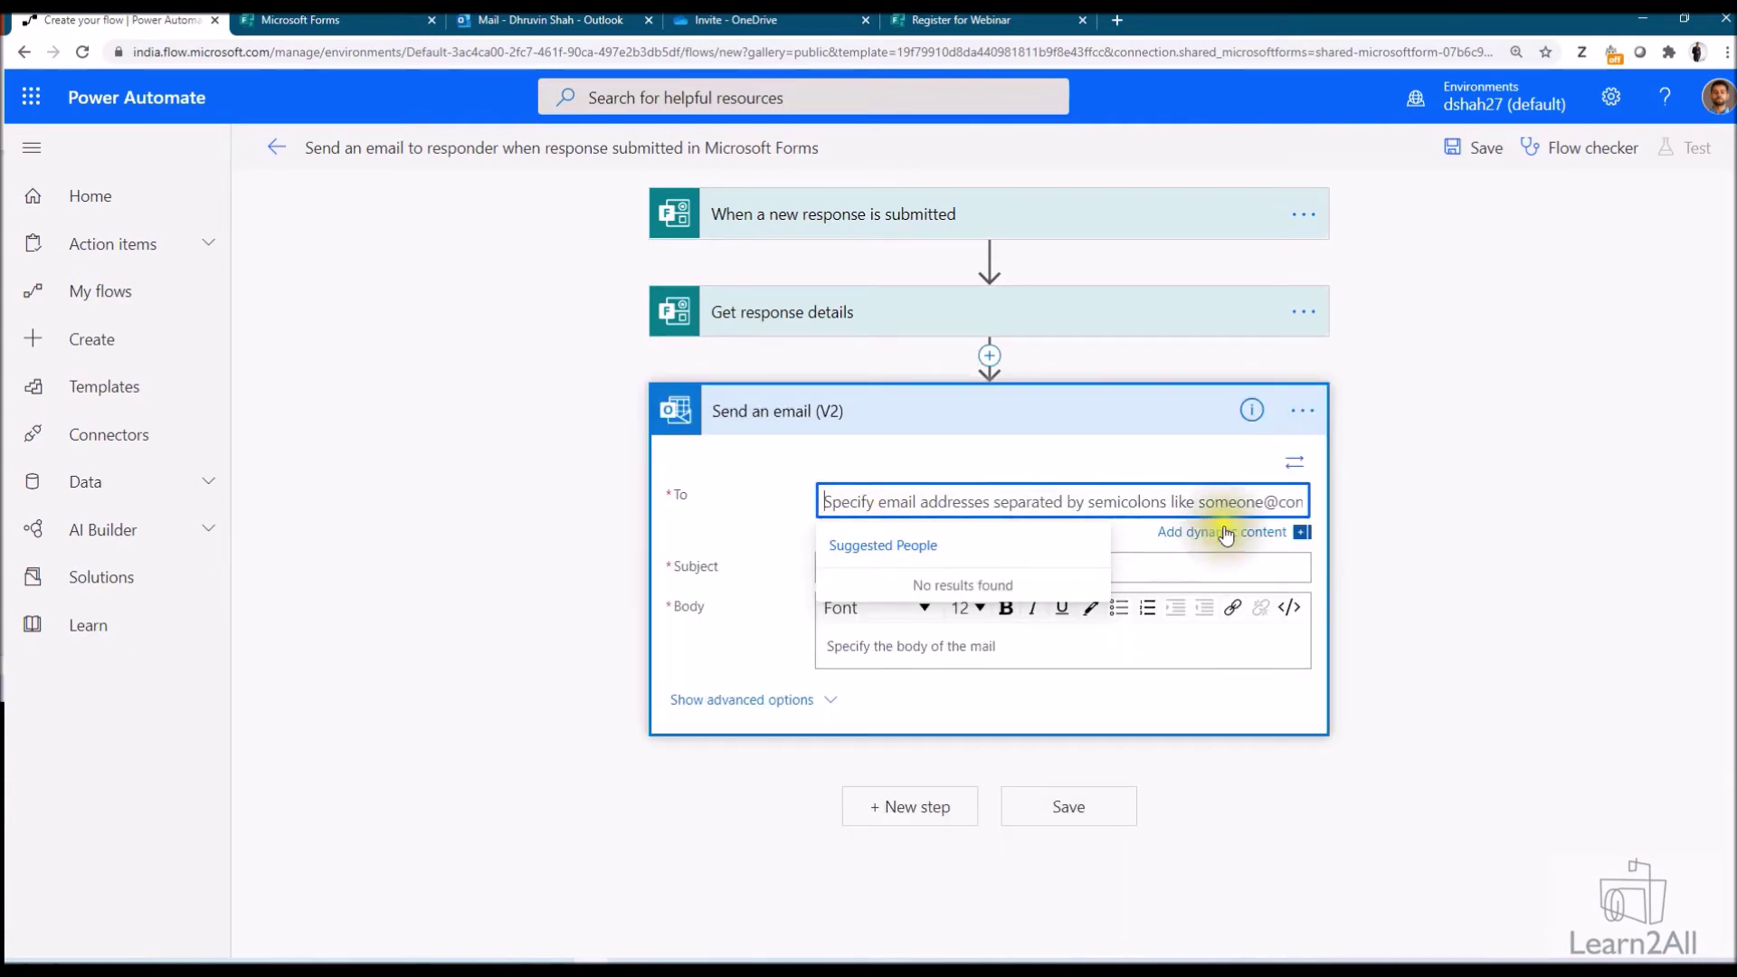
left_click(1223, 534)
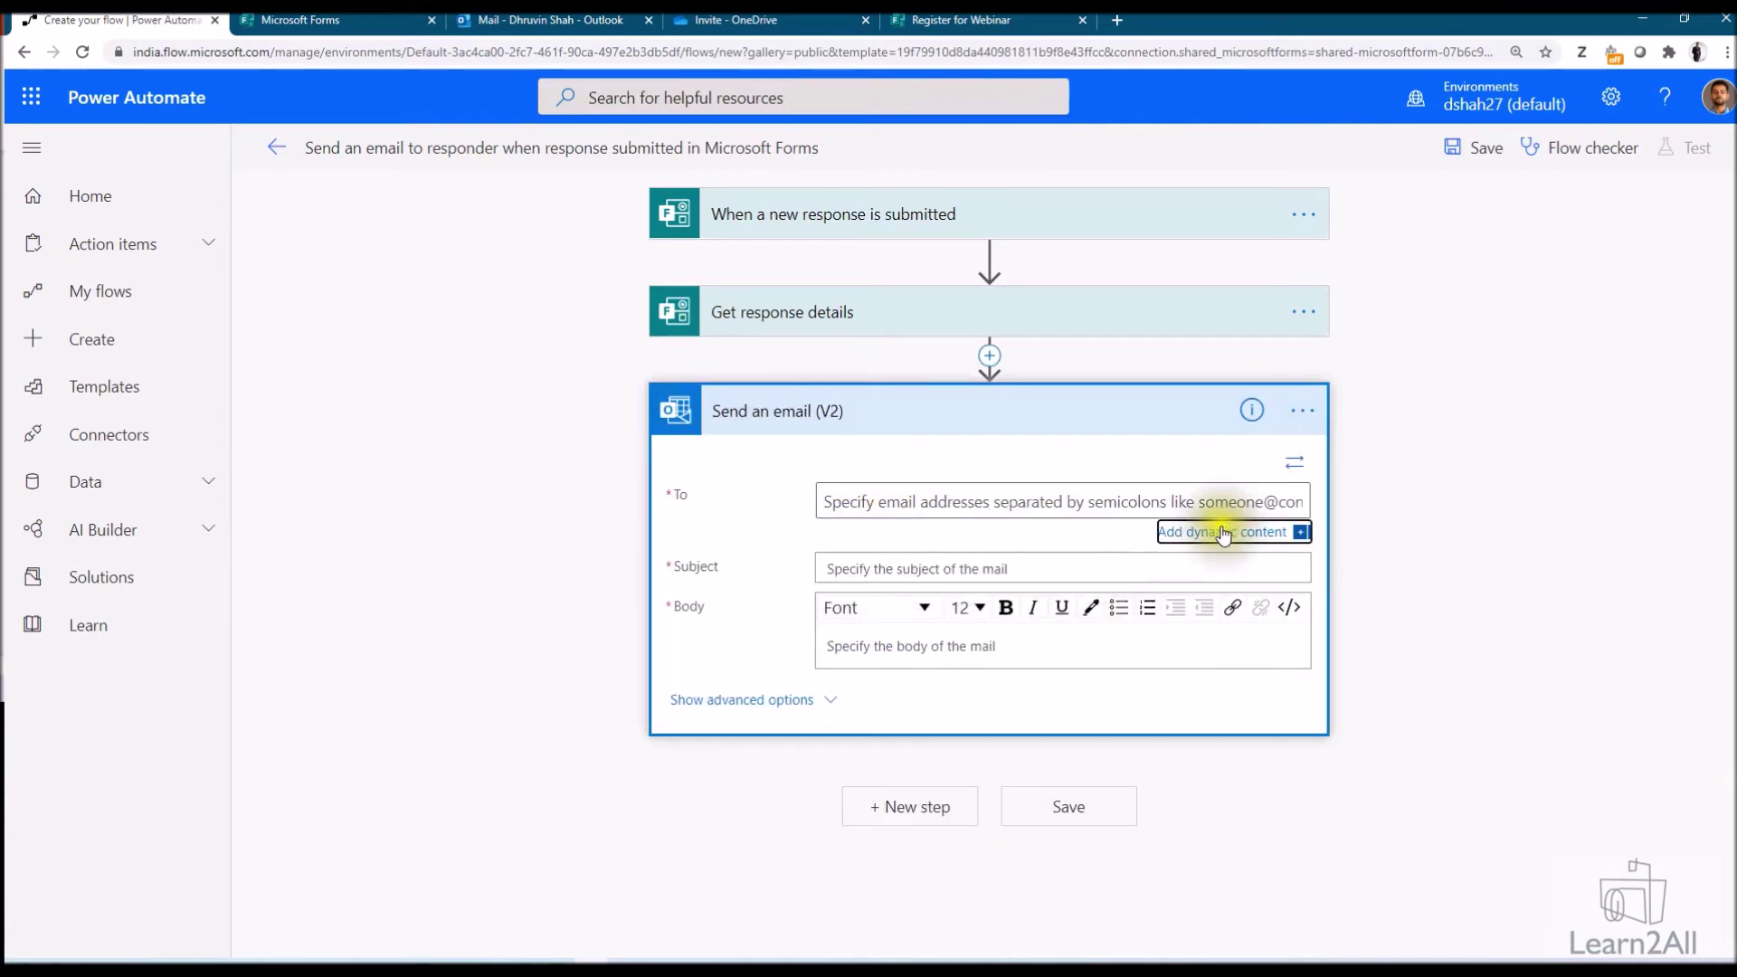
left_click(1412, 775)
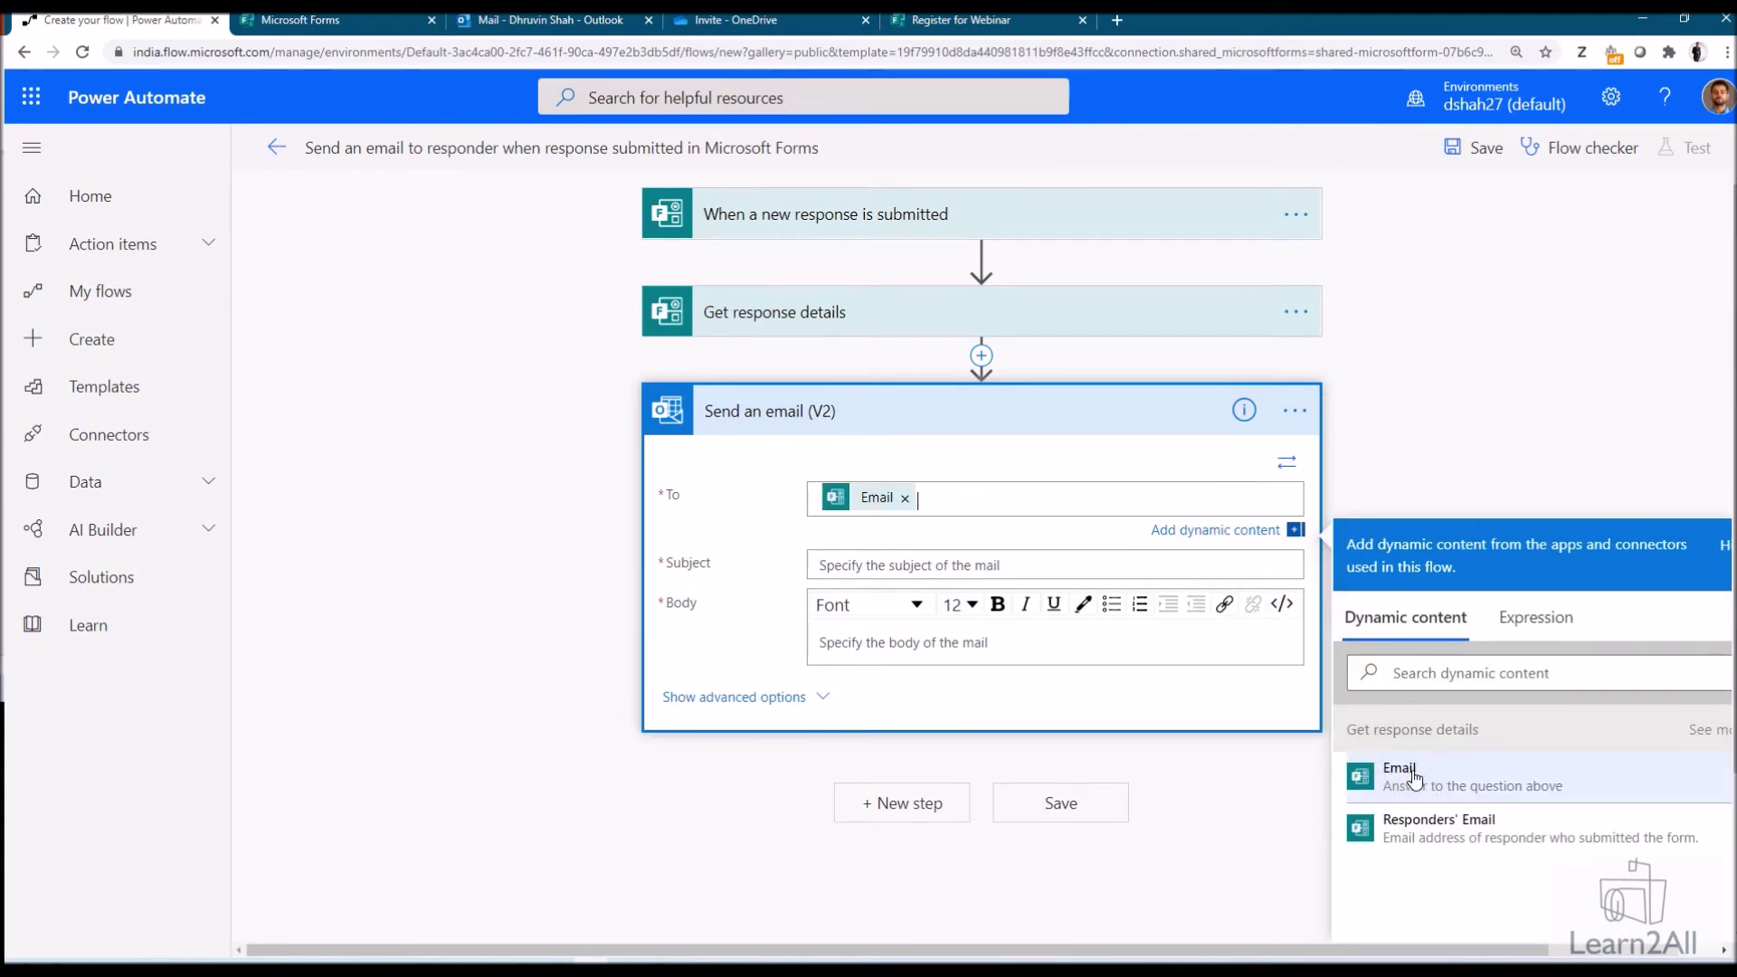
left_click(947, 27)
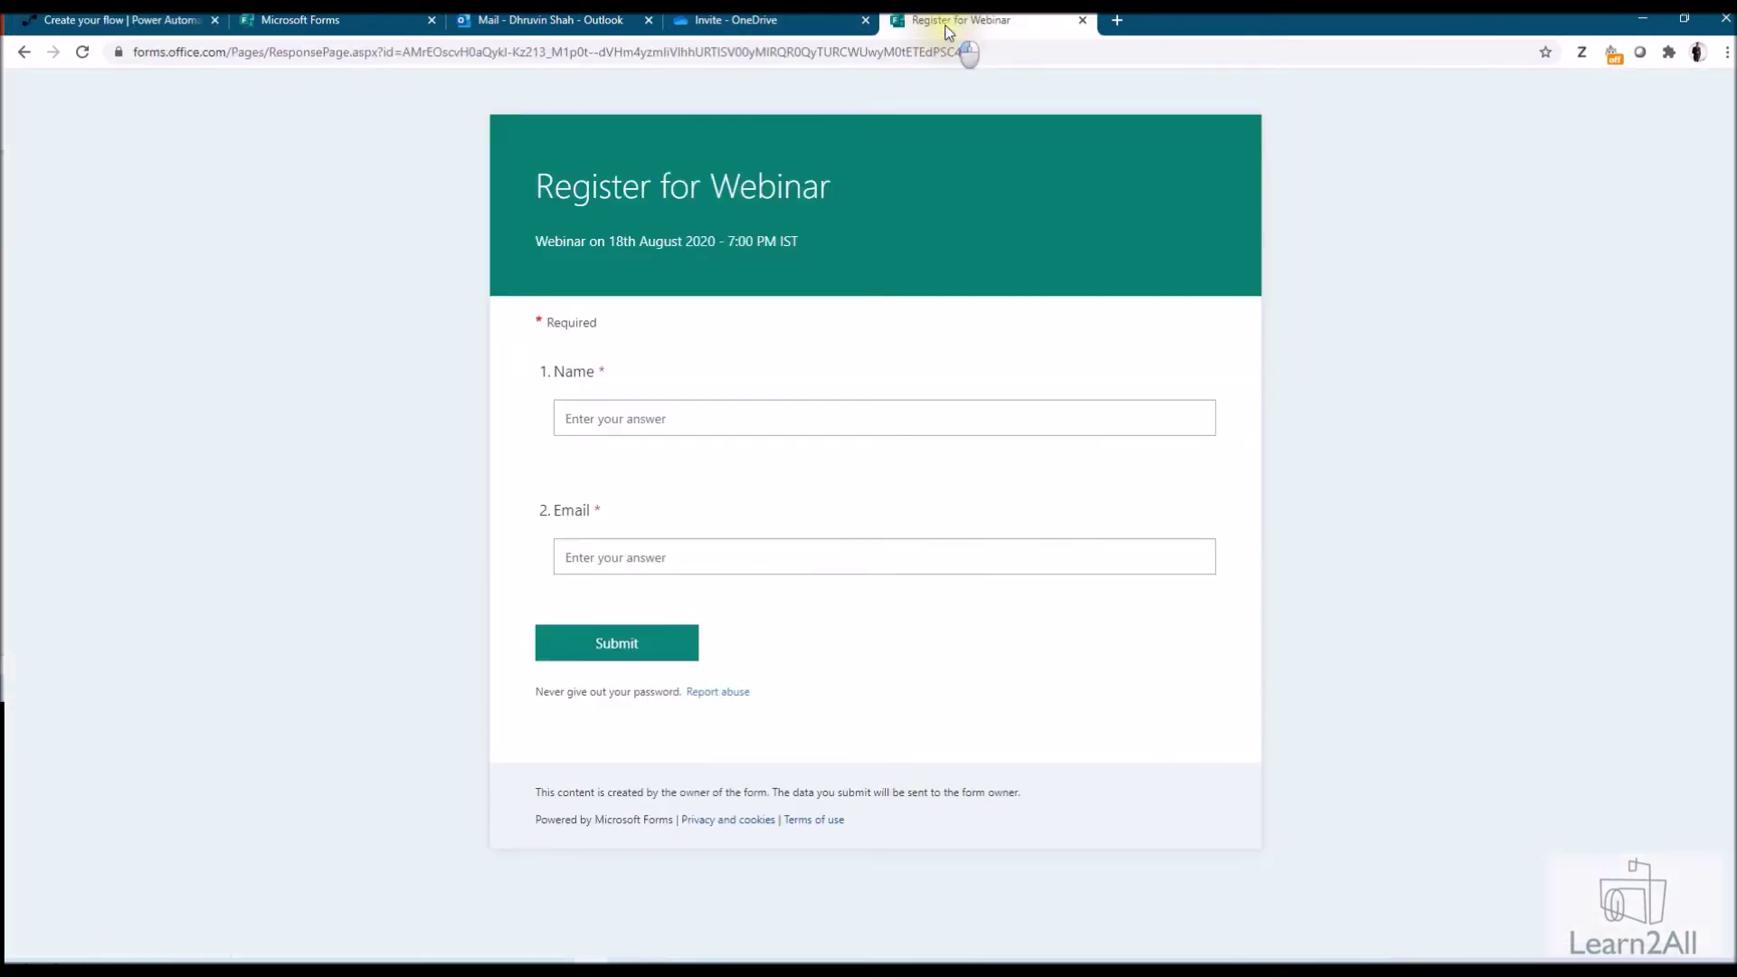
left_click(303, 25)
left_click(118, 20)
Set subject 'Webinar Registration - Successfully' and a body greeting by Name with August 18,2020, 7:00 PM IST
left_click(877, 566)
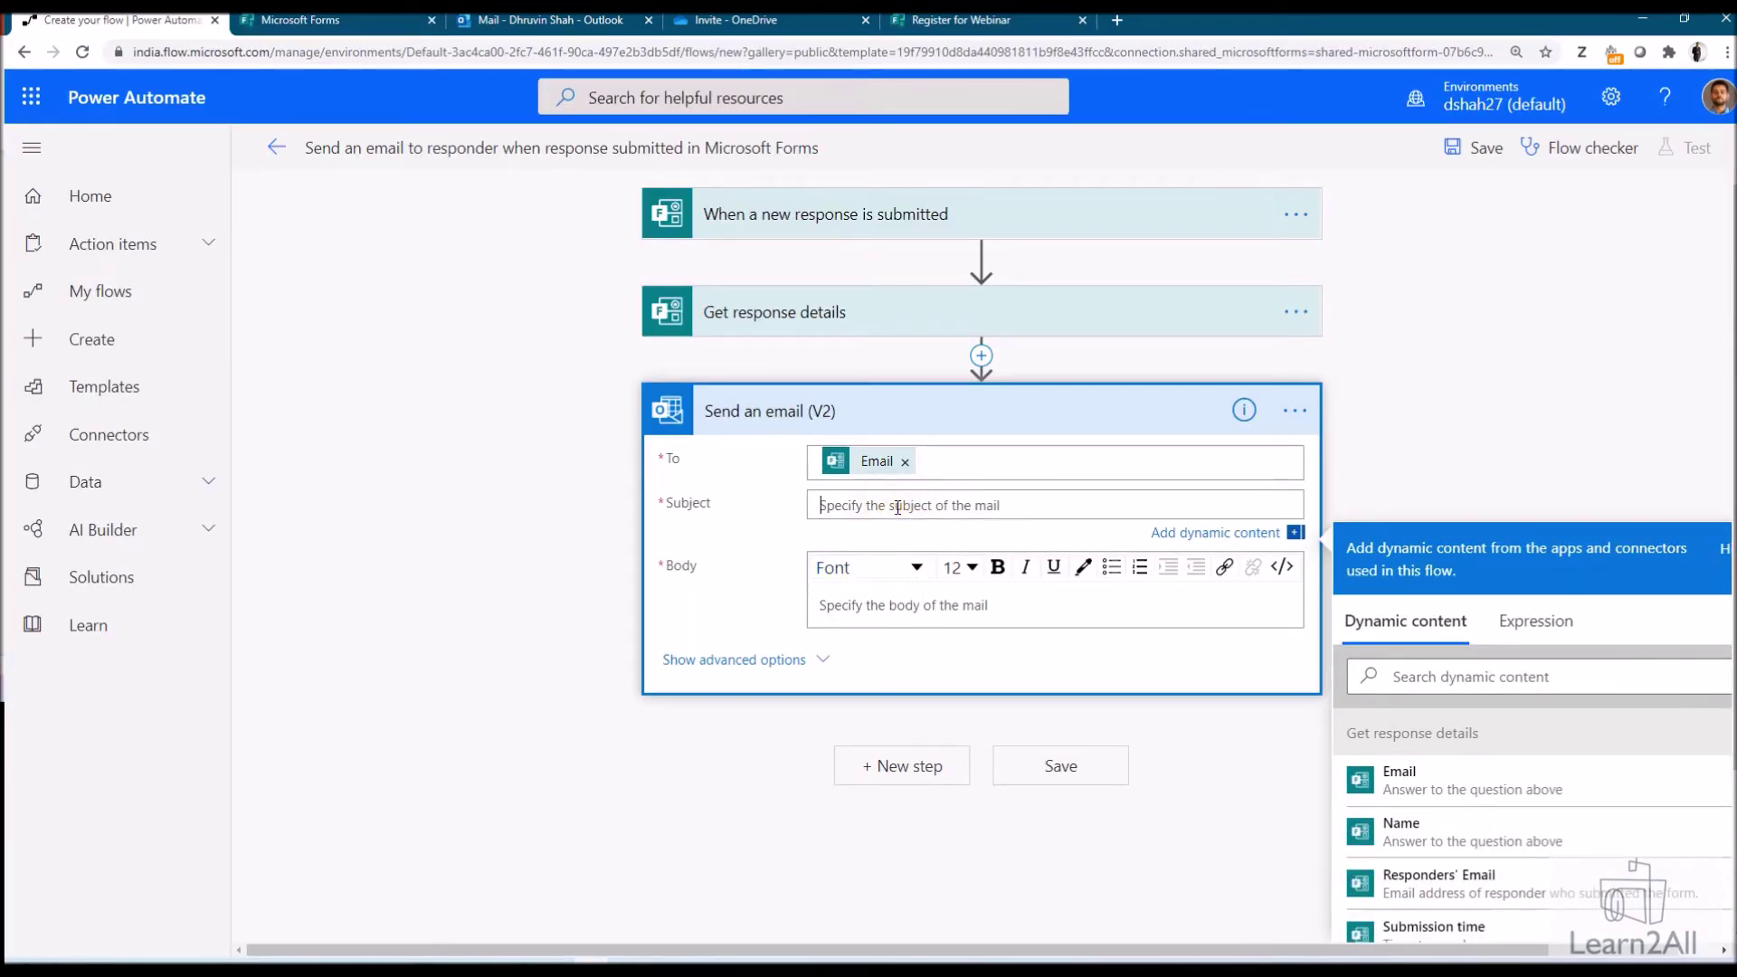
type("Webinar Registration ")
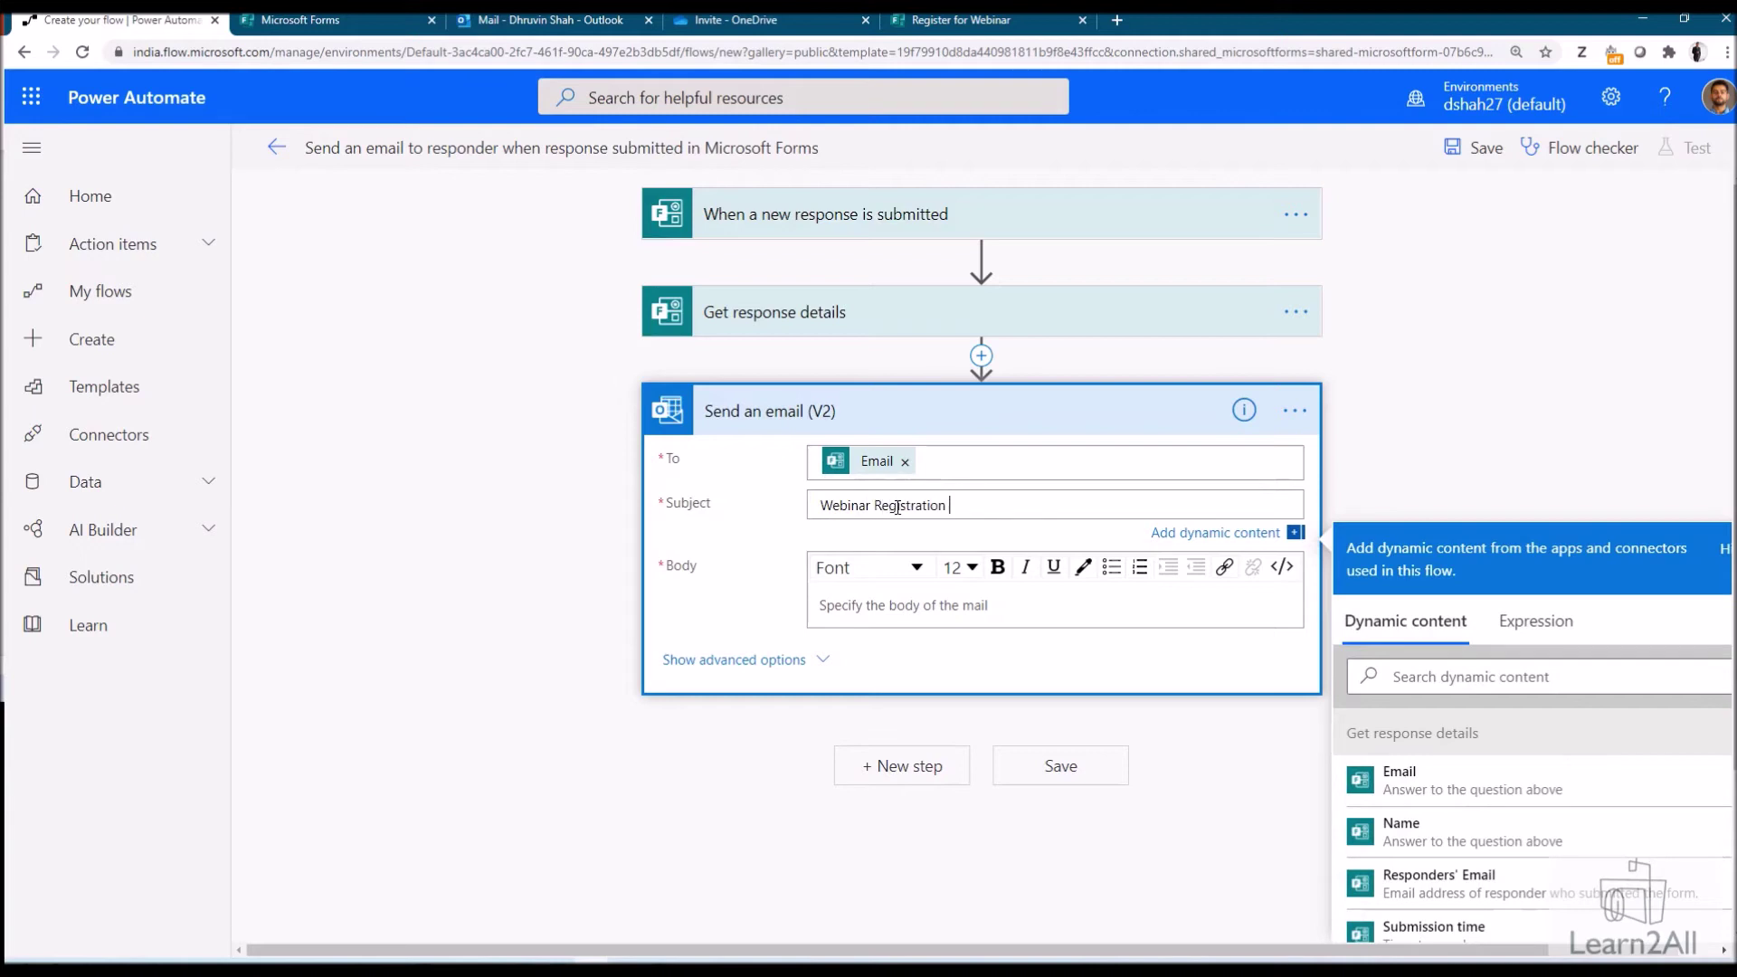
type("- Successfully")
left_click(919, 605)
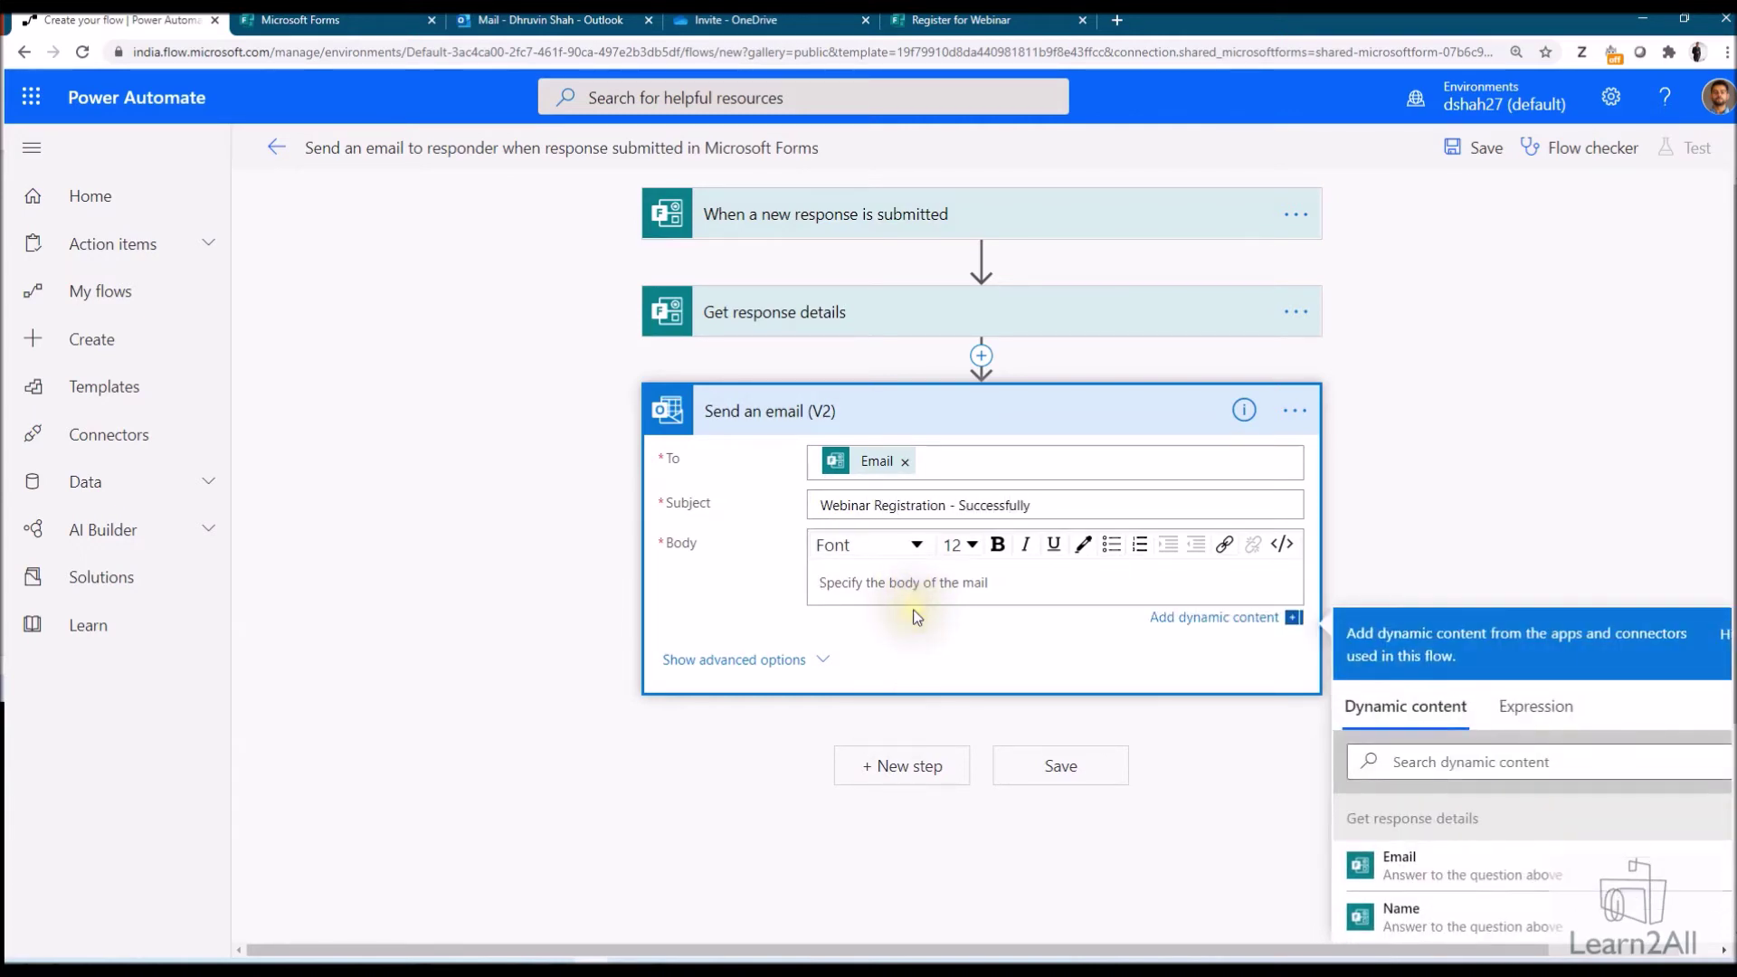
type("Hello")
left_click(1402, 909)
type(",  Thanks for Registering for the event. Date: August 18,2020 Time: 7:00 PM IST  Please check attached Calendar Invite with this email")
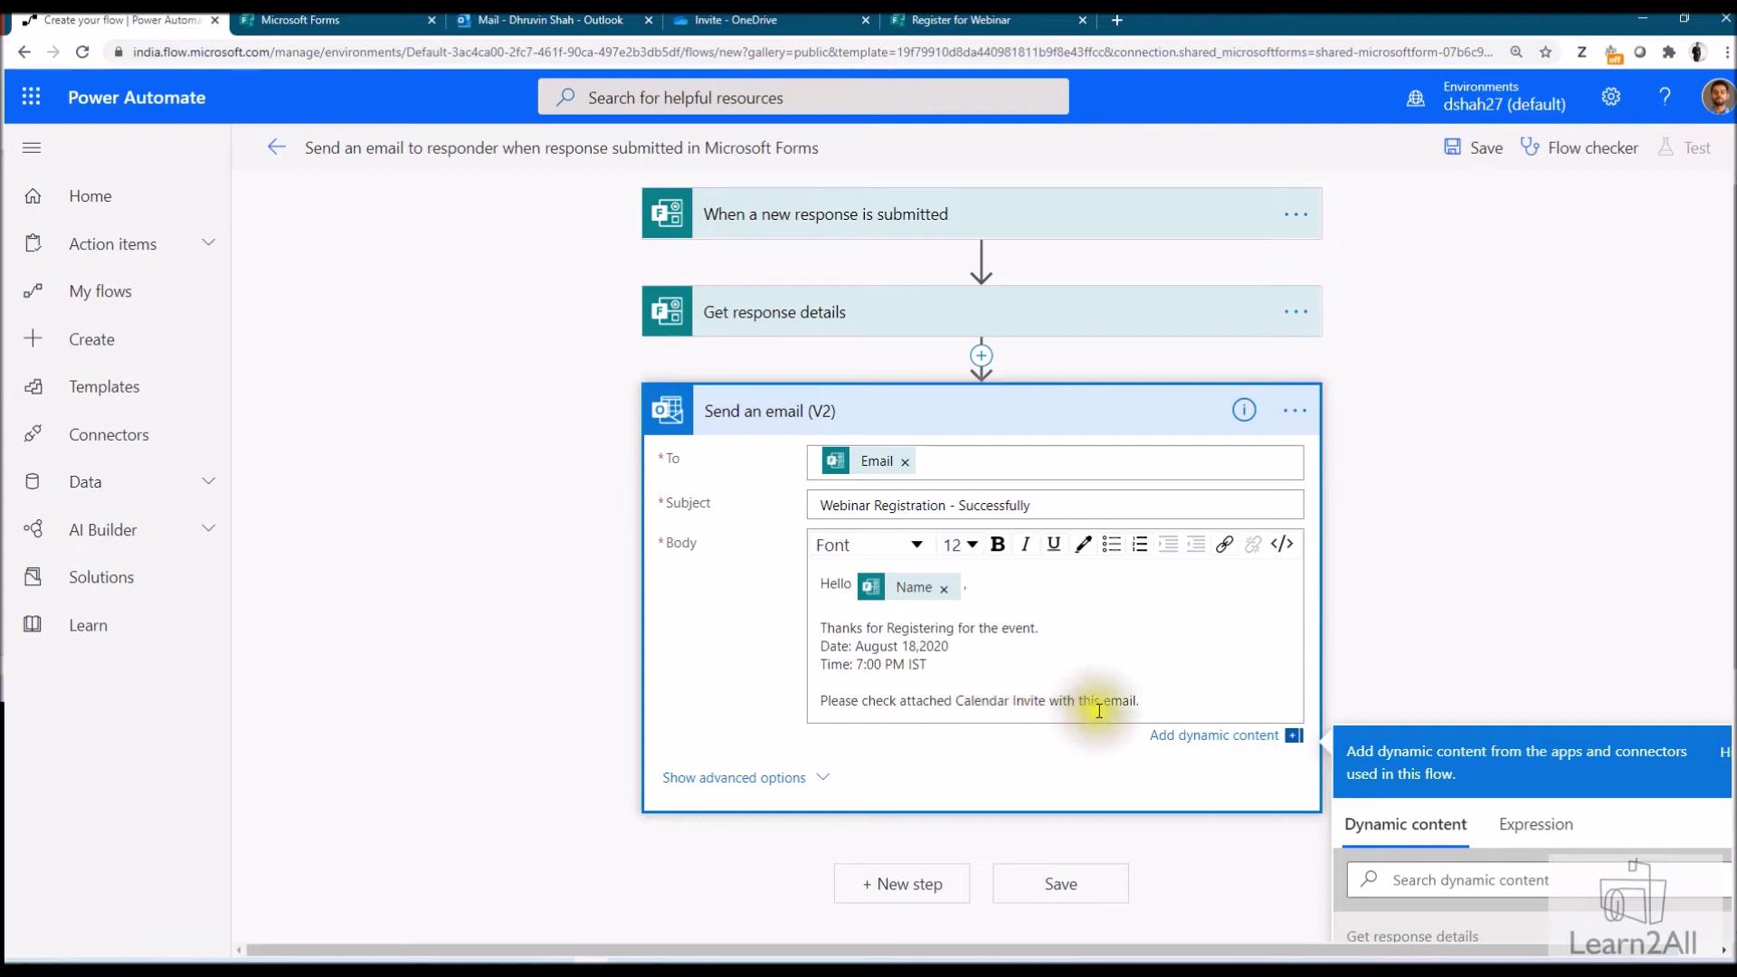
left_click(734, 778)
scroll(884, 760, "down", 1)
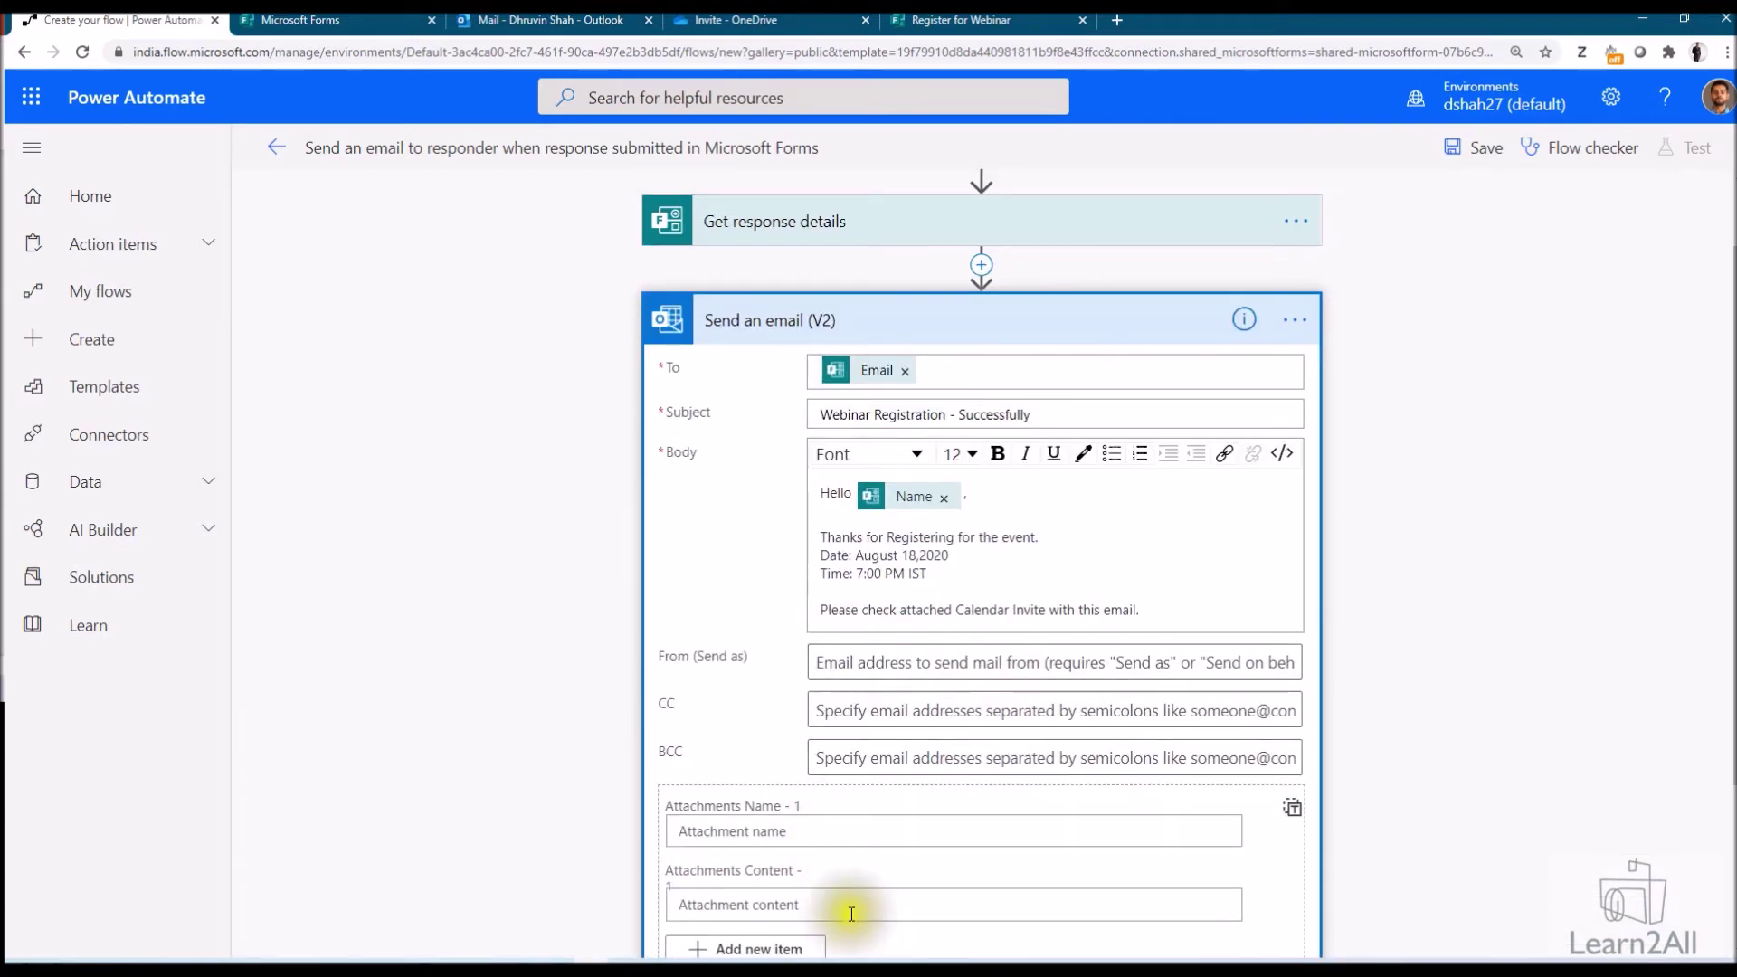
Insert a Get file metadata step before the email, pointing at /Invite/Webinar - SharePoint Spaces.ics
scroll(910, 807, "up", 1)
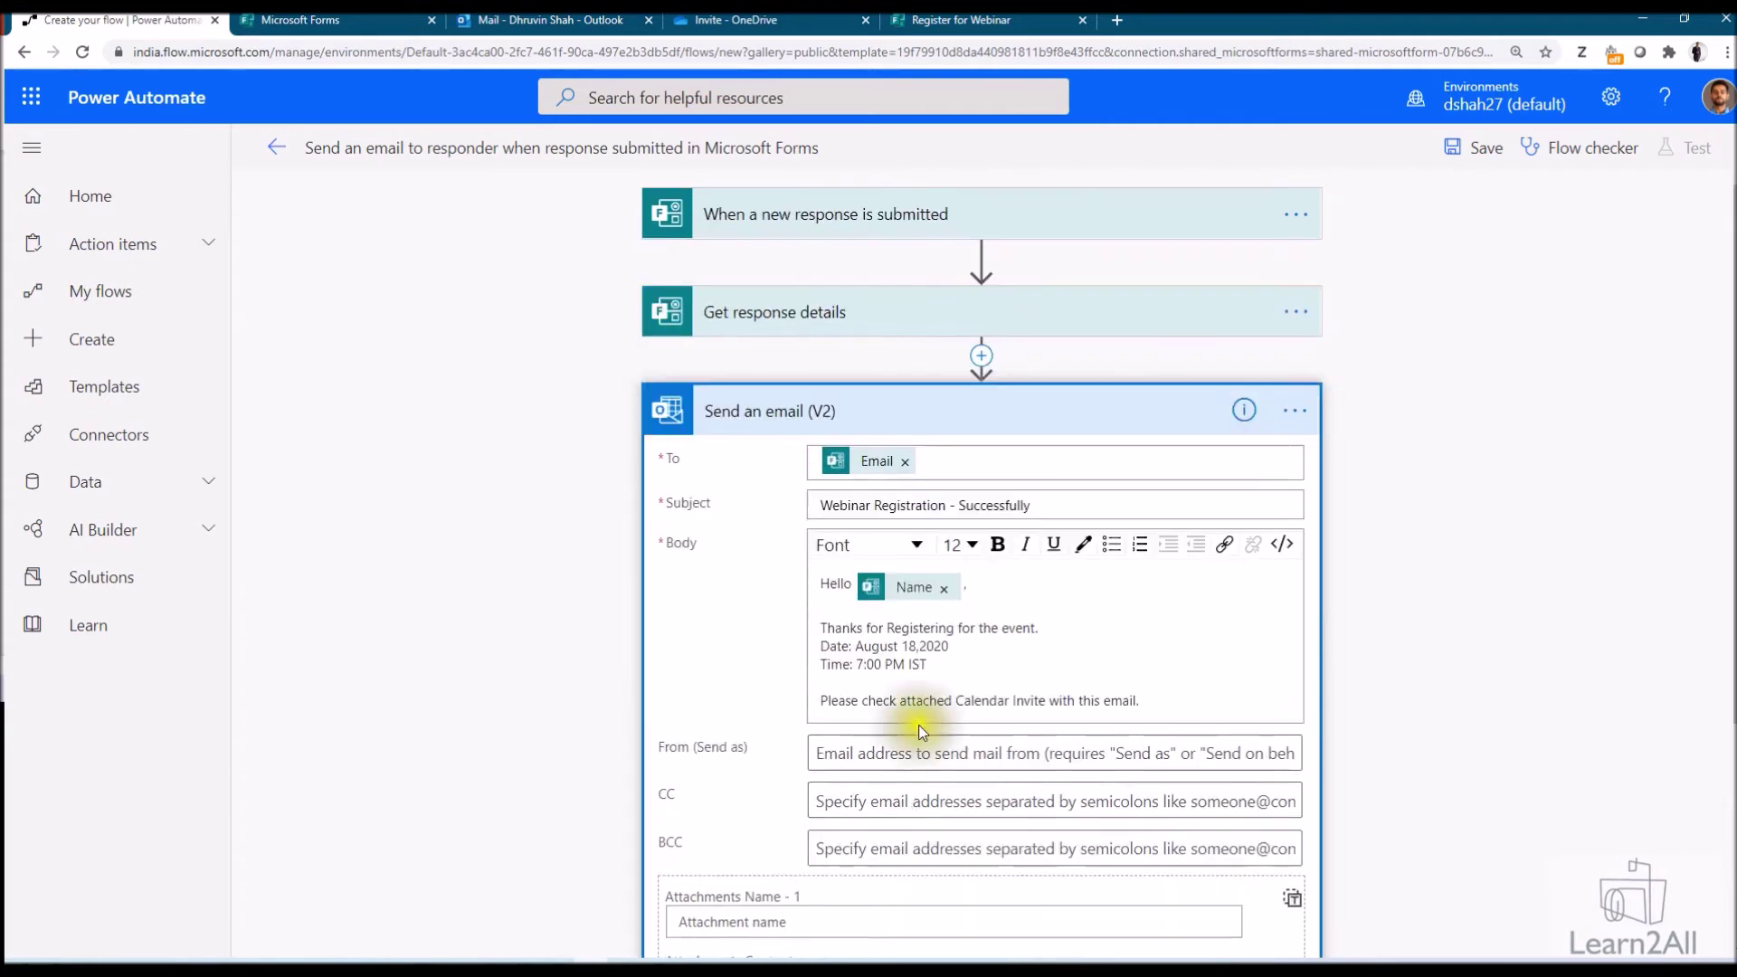
left_click(981, 358)
left_click(981, 388)
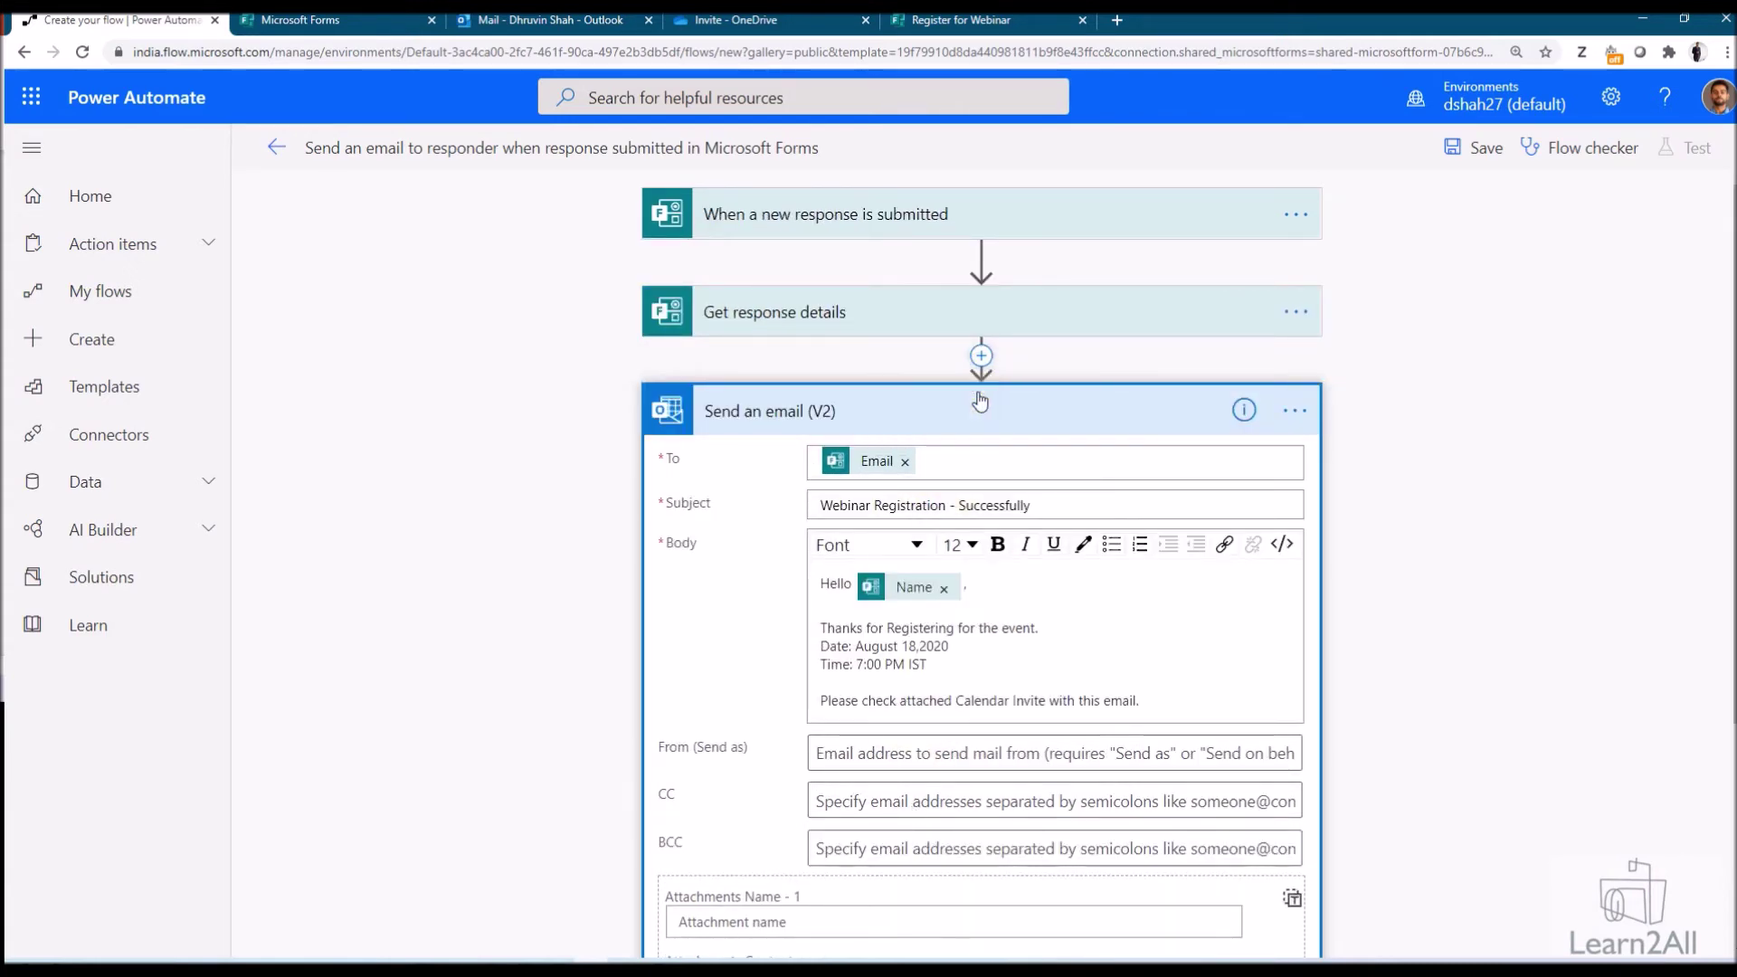
type("get file")
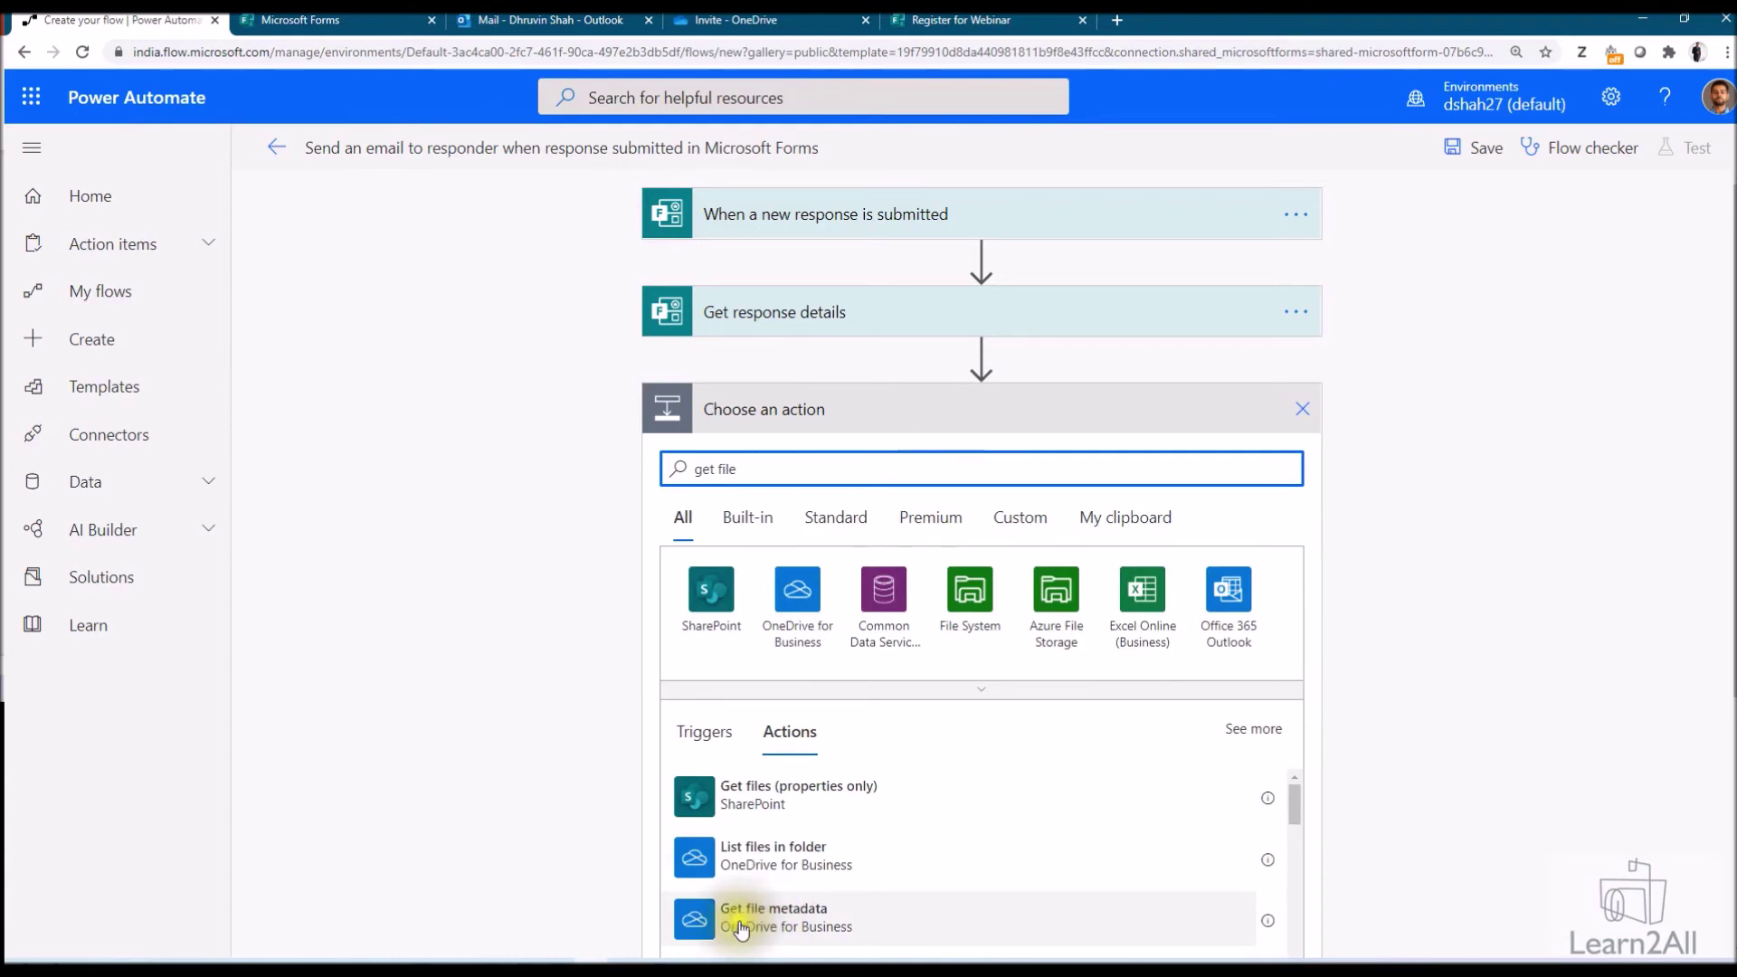
left_click(815, 929)
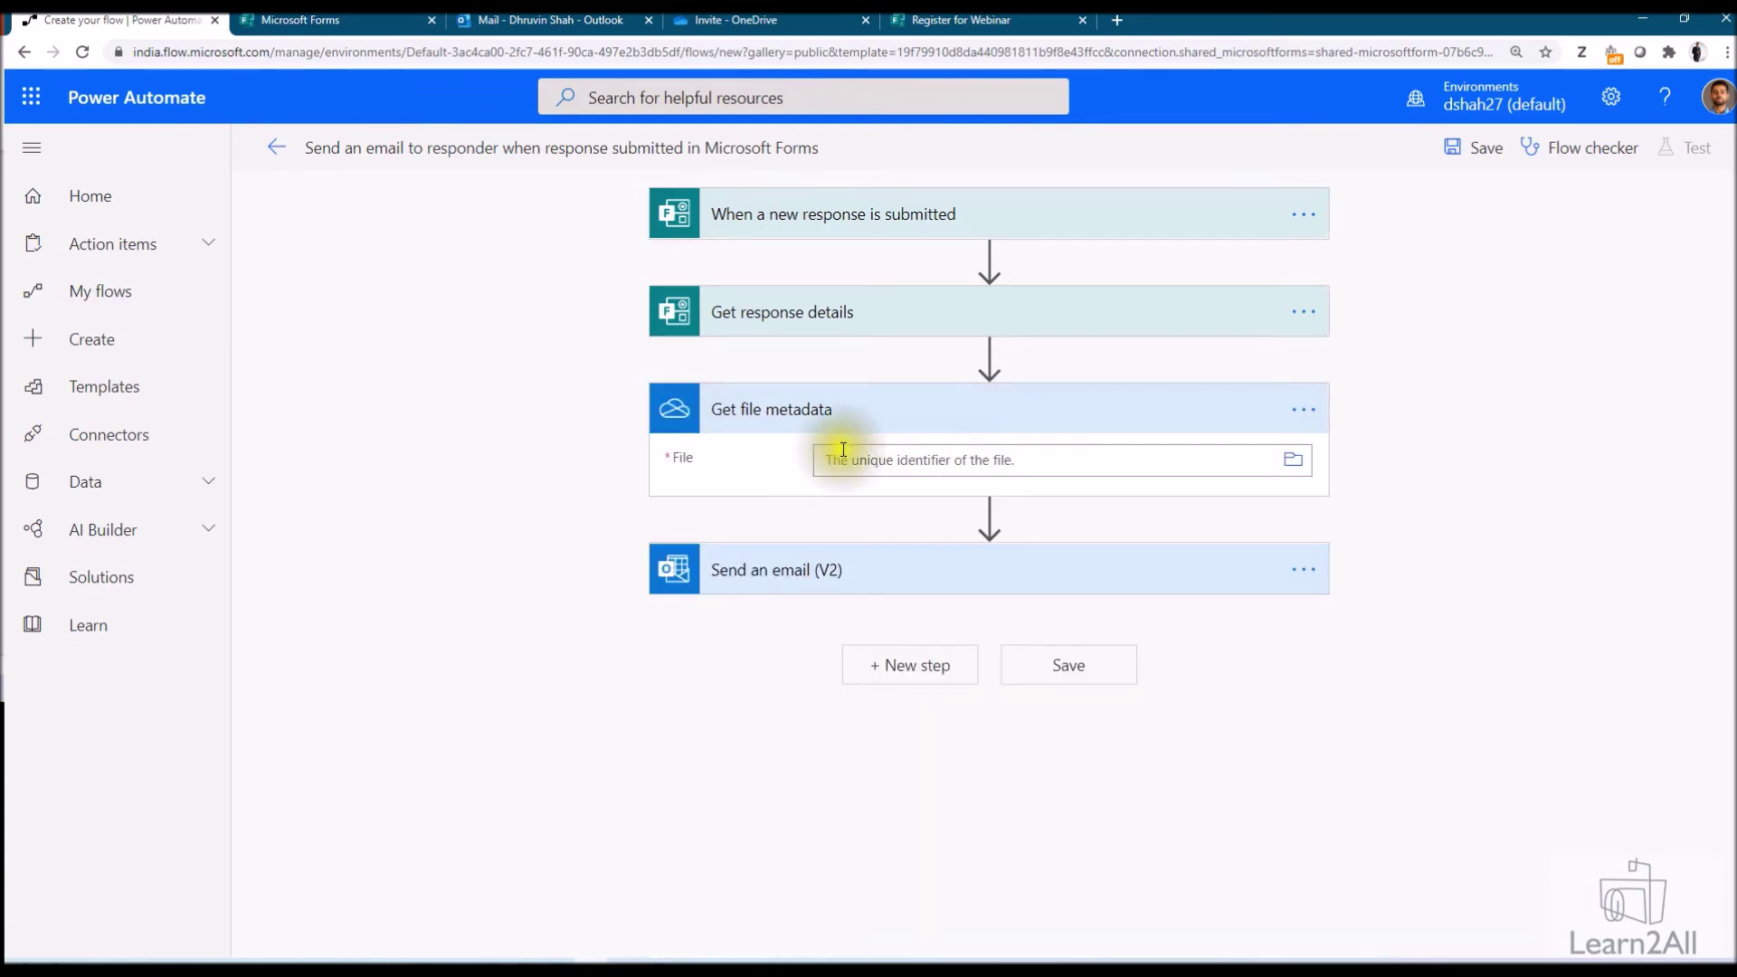
left_click(1294, 463)
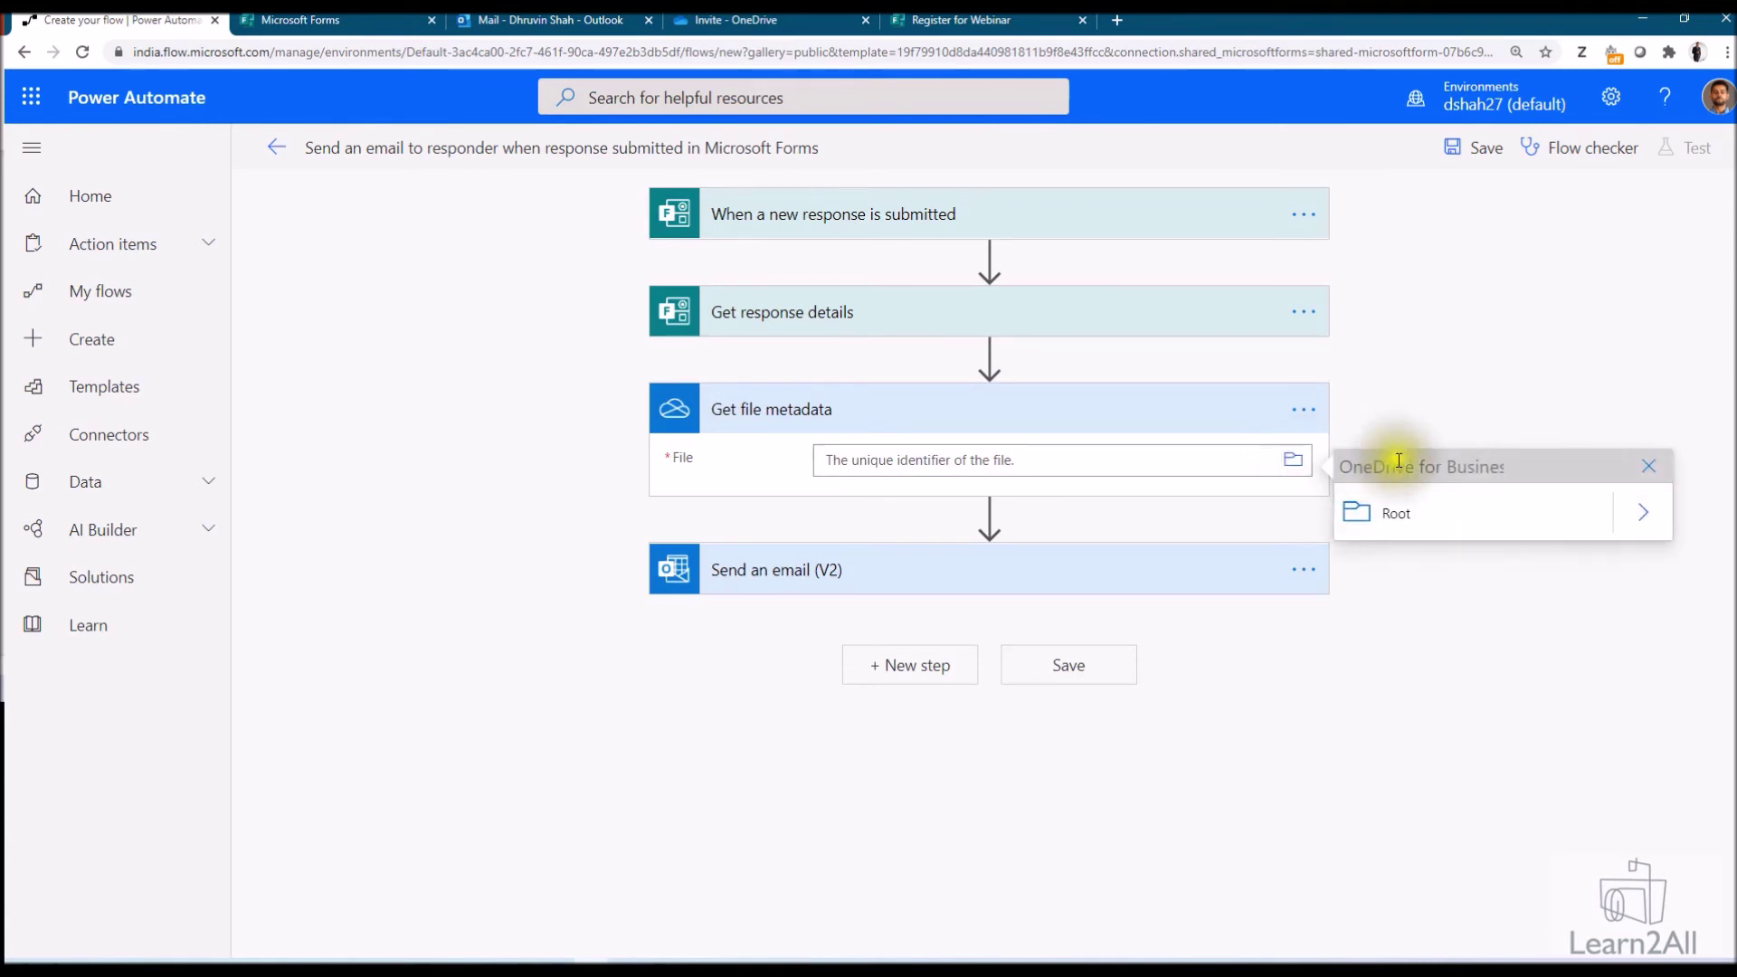
left_click(1645, 509)
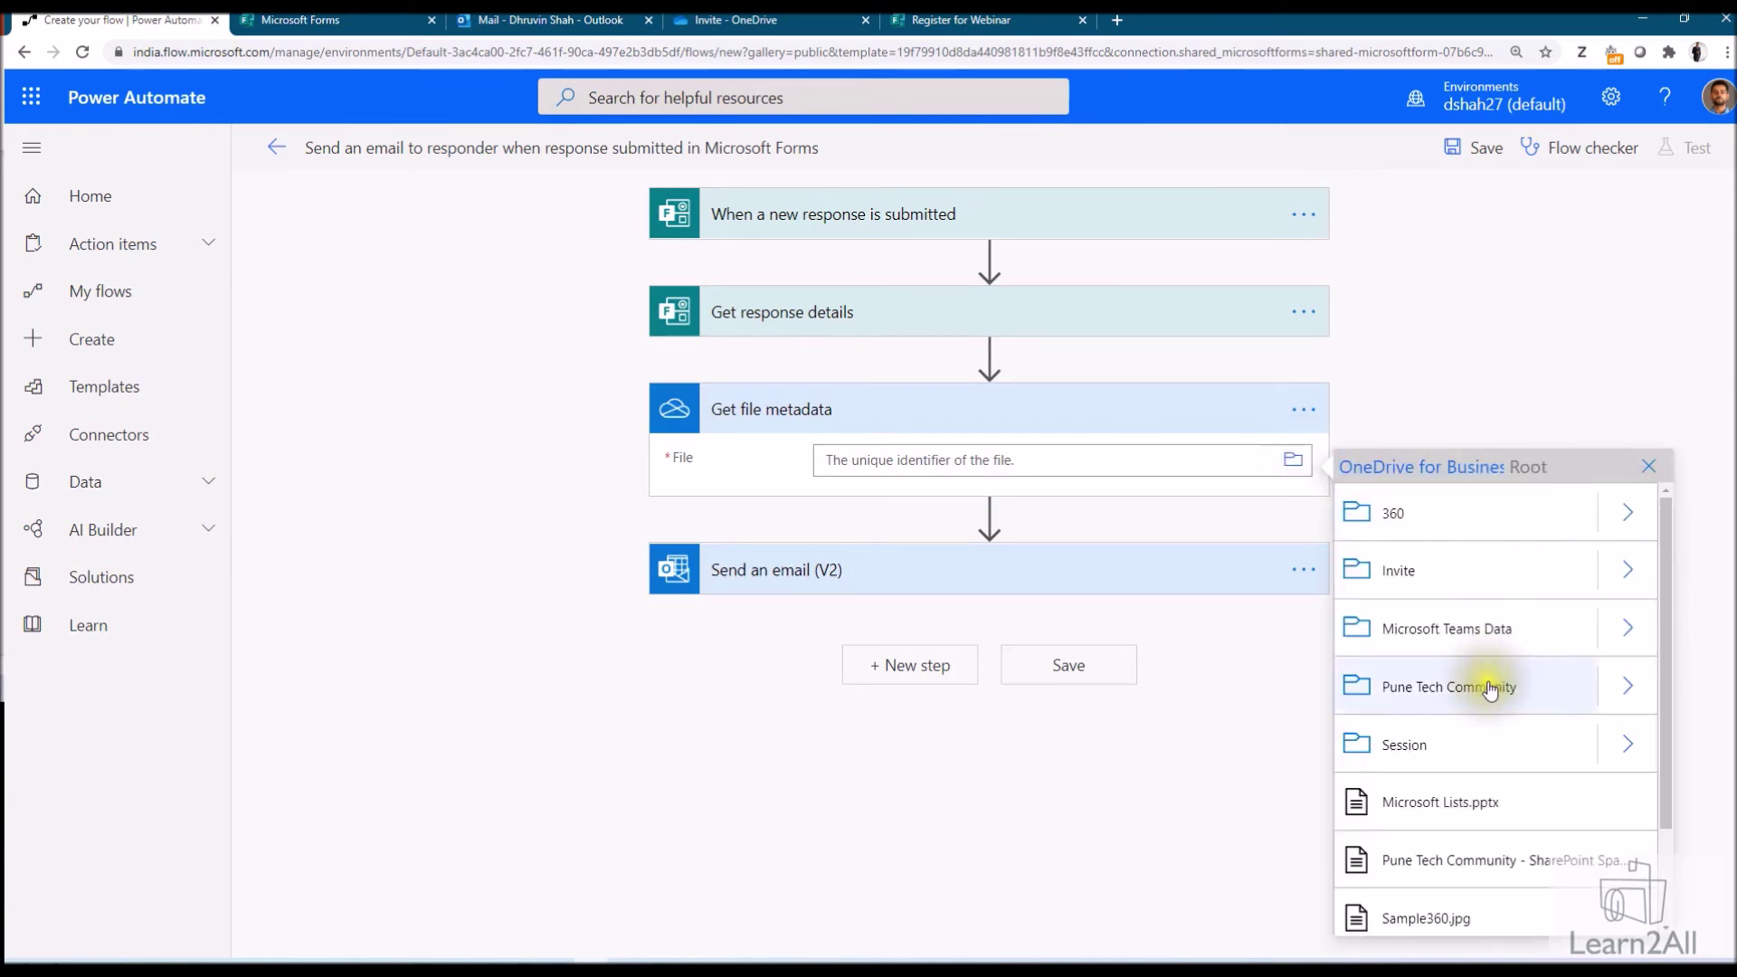
left_click(1626, 570)
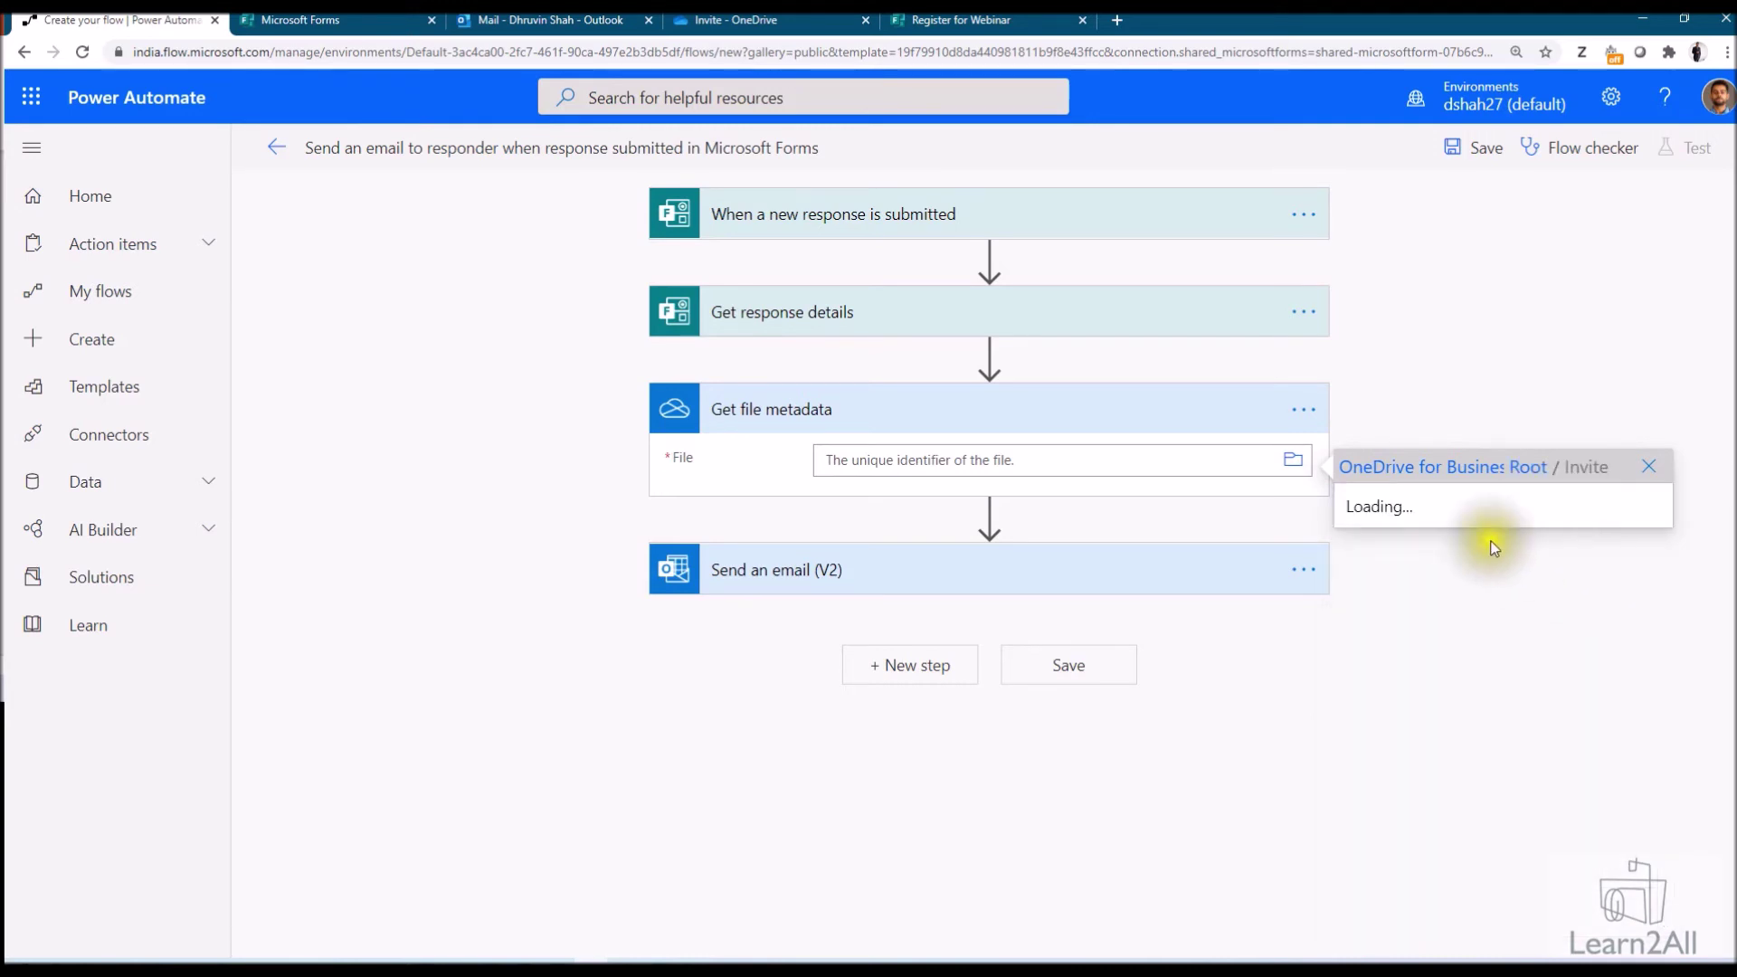
left_click(1460, 514)
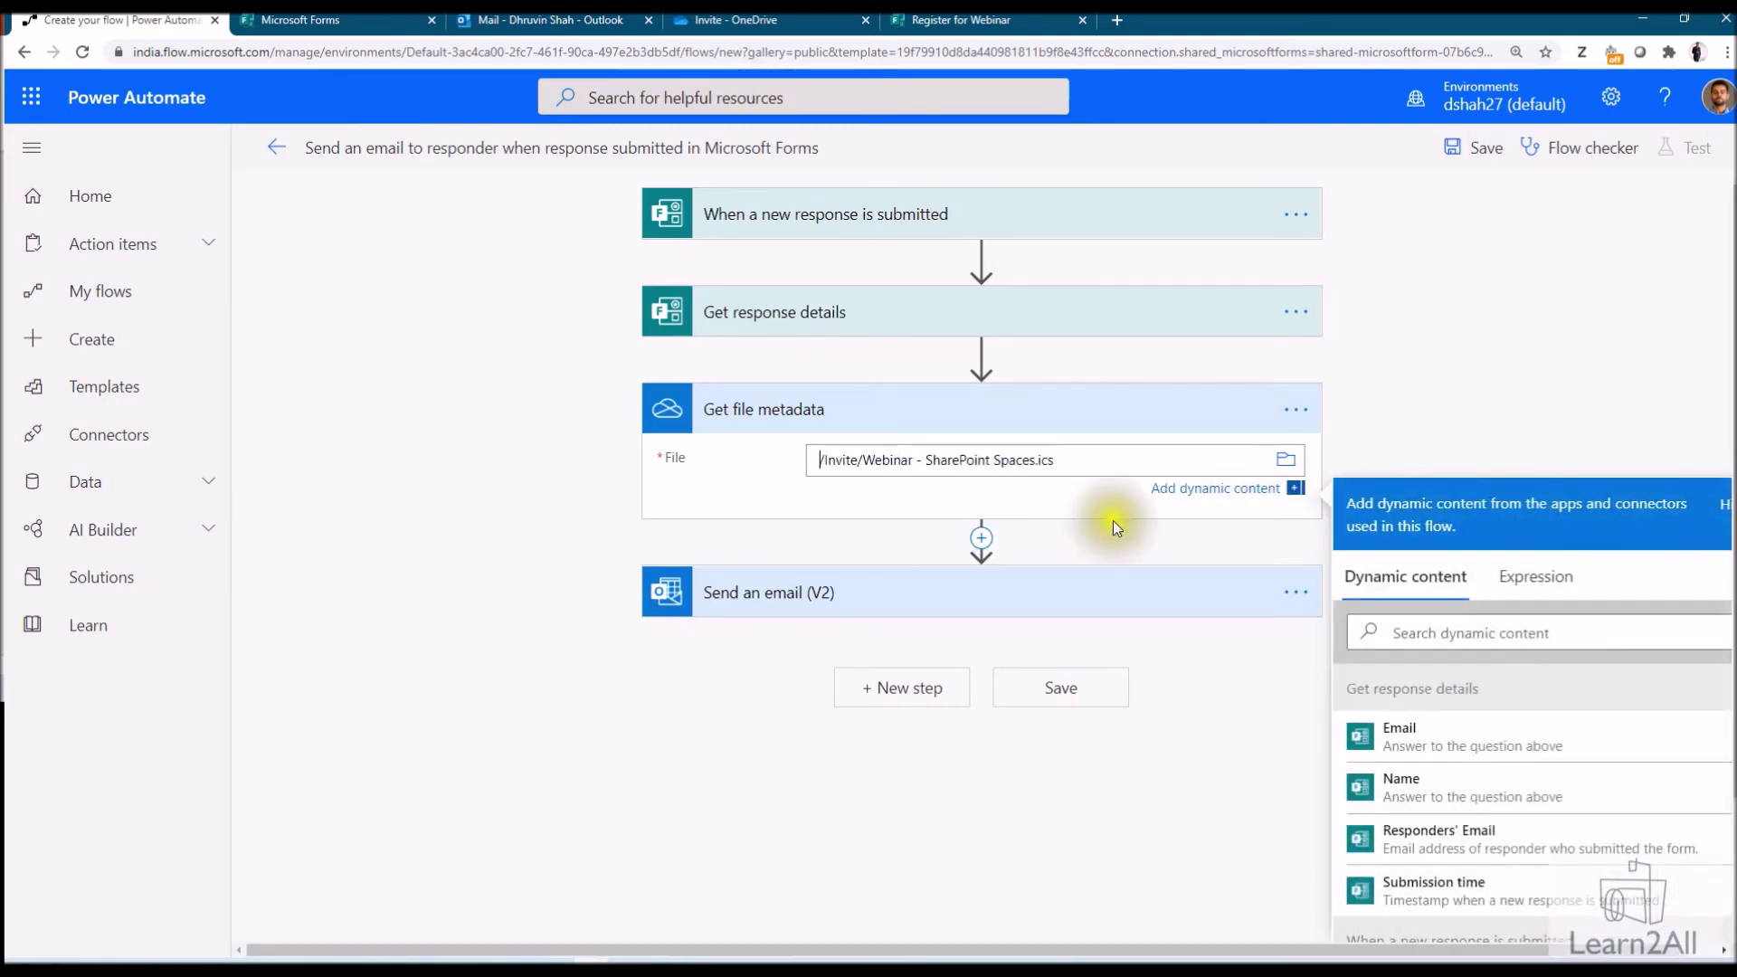
left_click(984, 540)
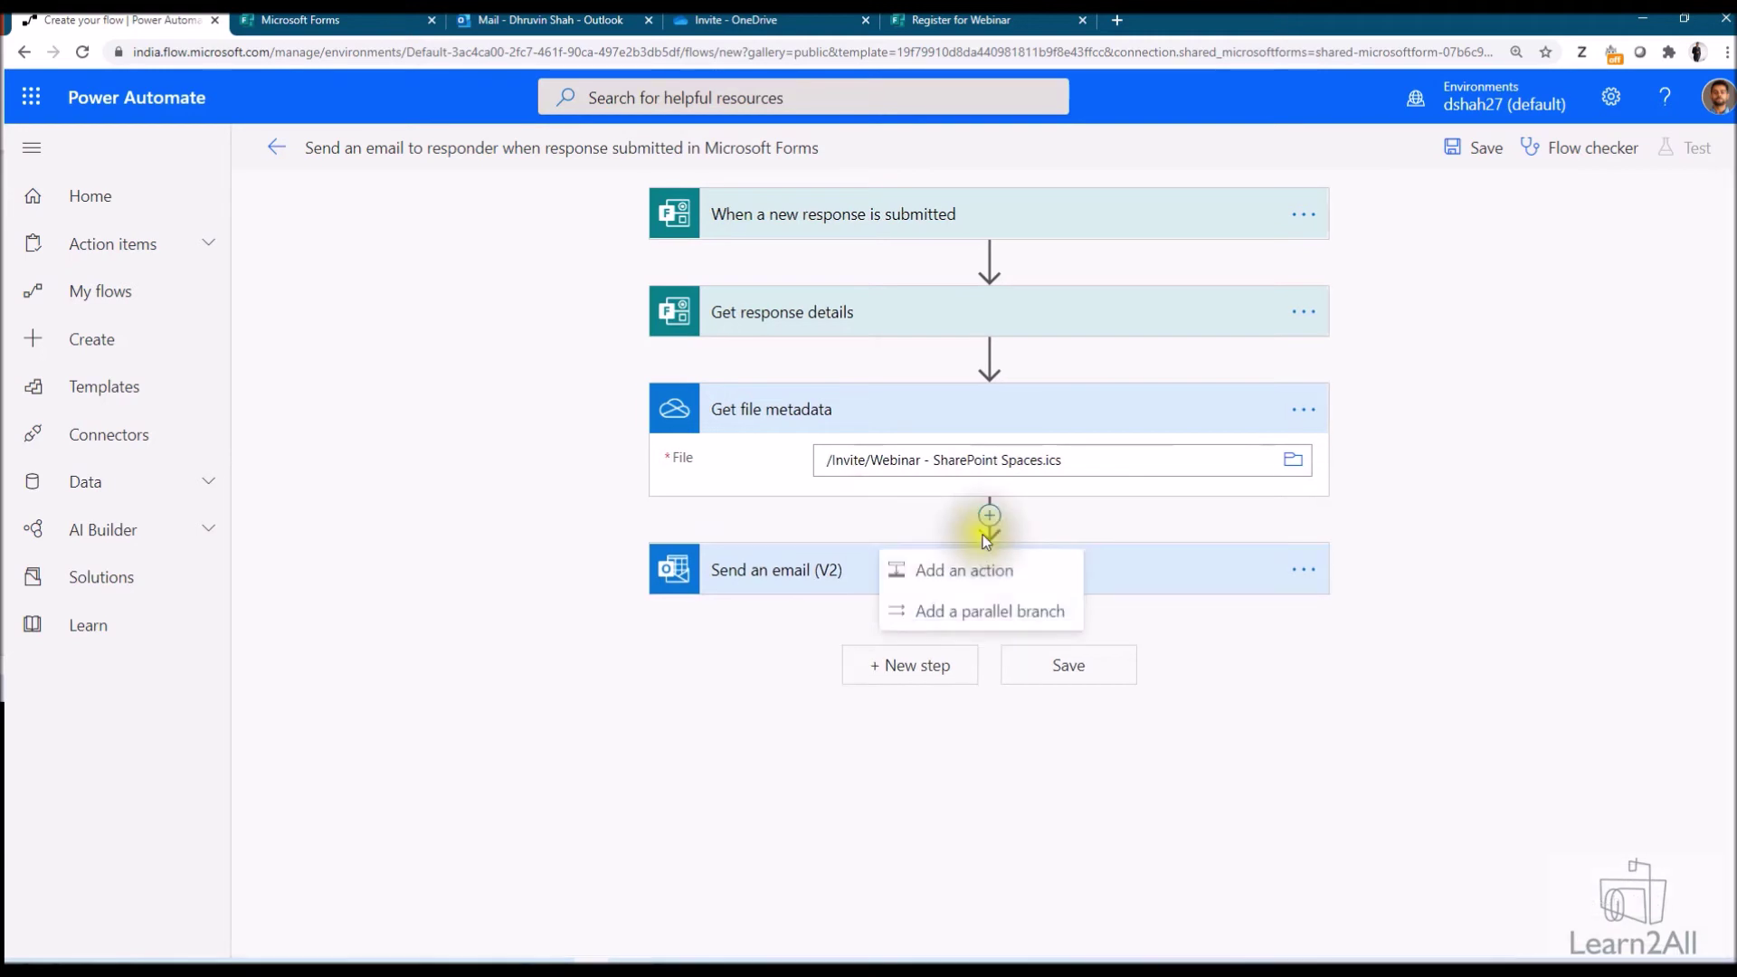
left_click(908, 544)
Add the OneDrive Get file content action reading Root > Invite > Webinar - SharePoint Spaces.ics
type("get file conten")
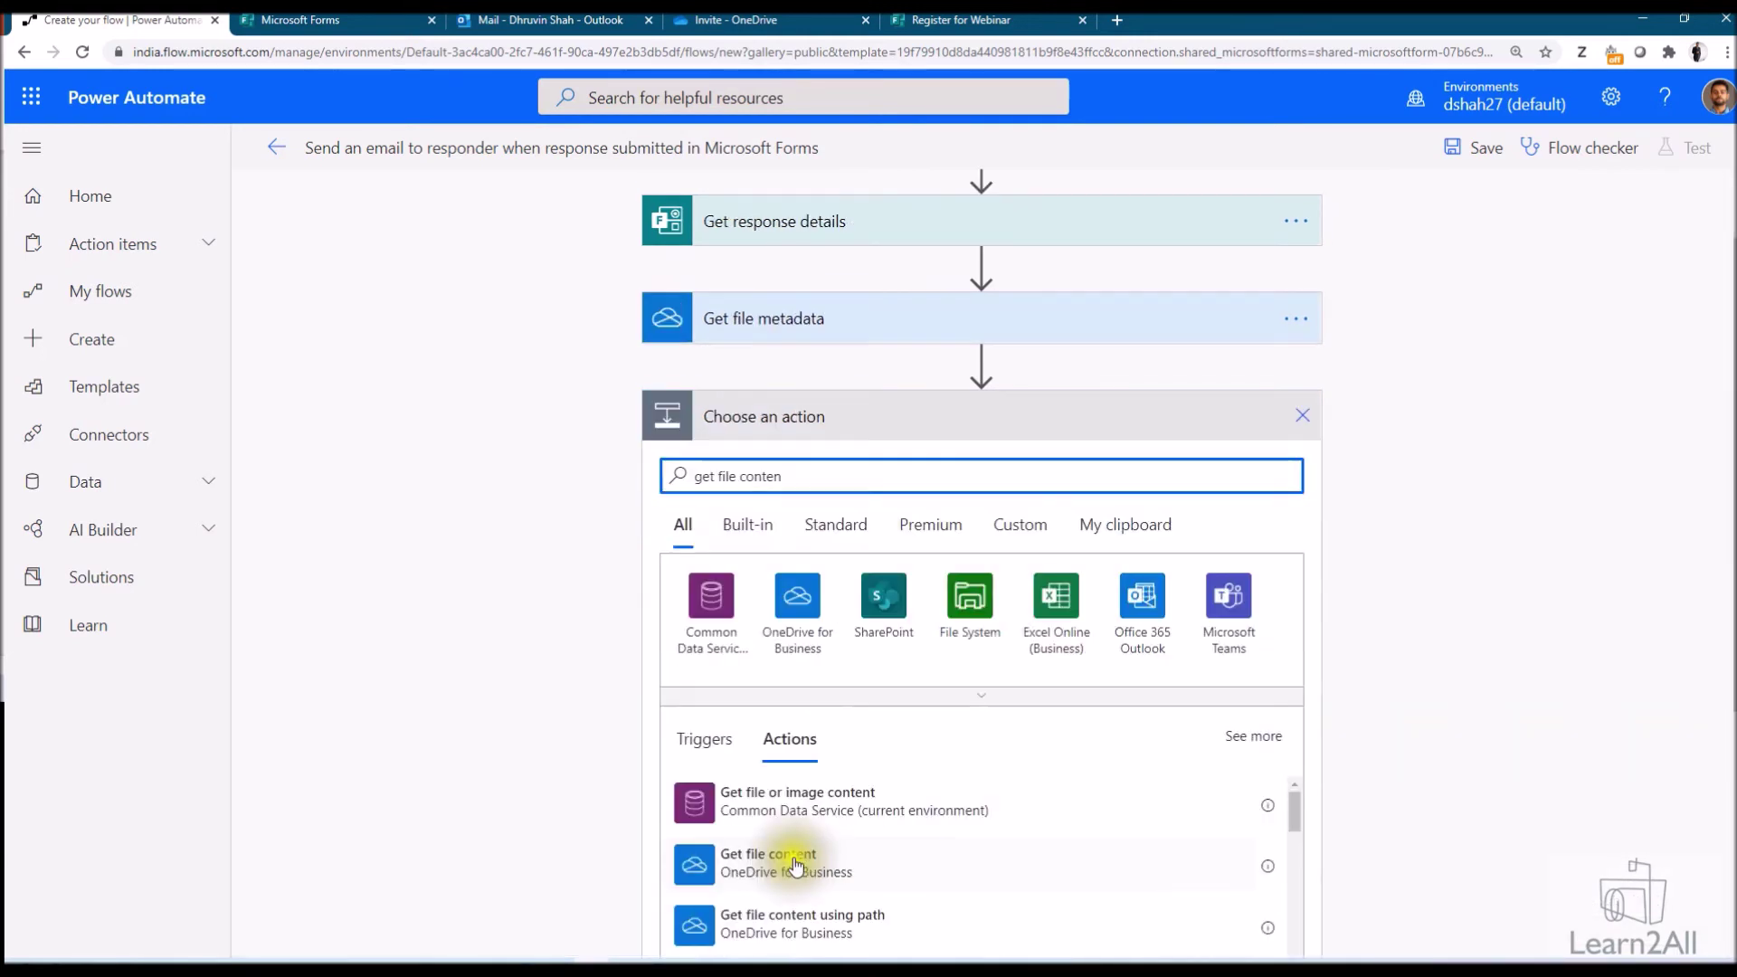
left_click(795, 864)
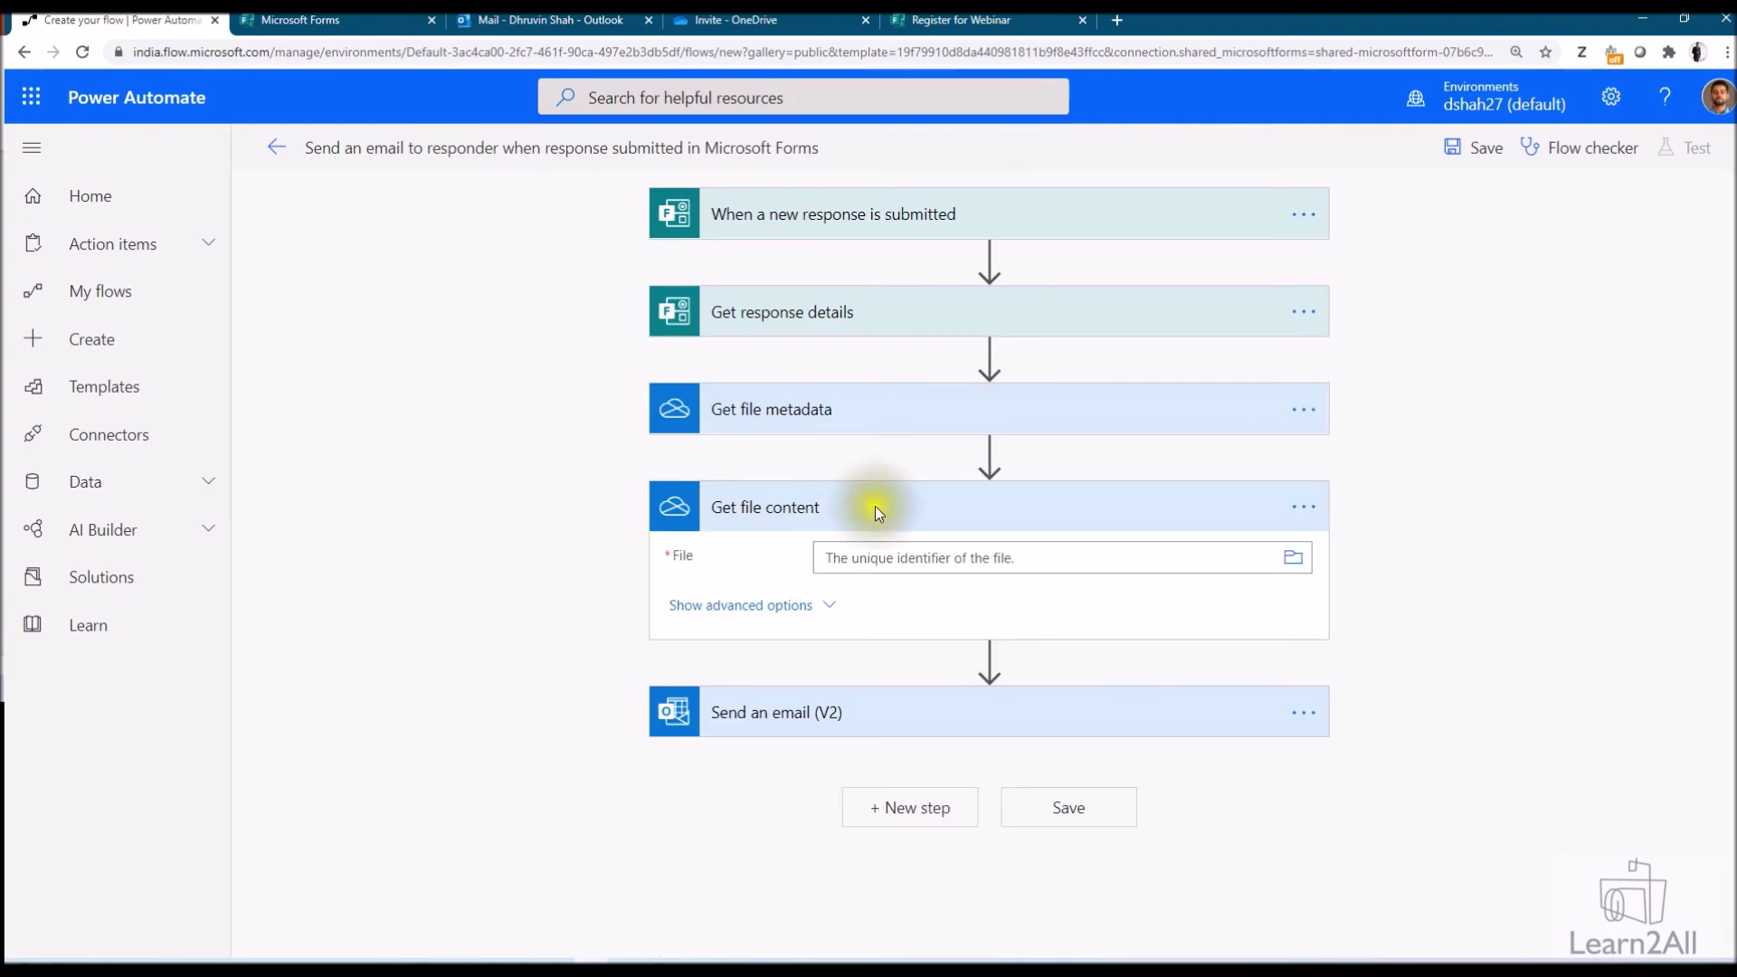
left_click(1294, 558)
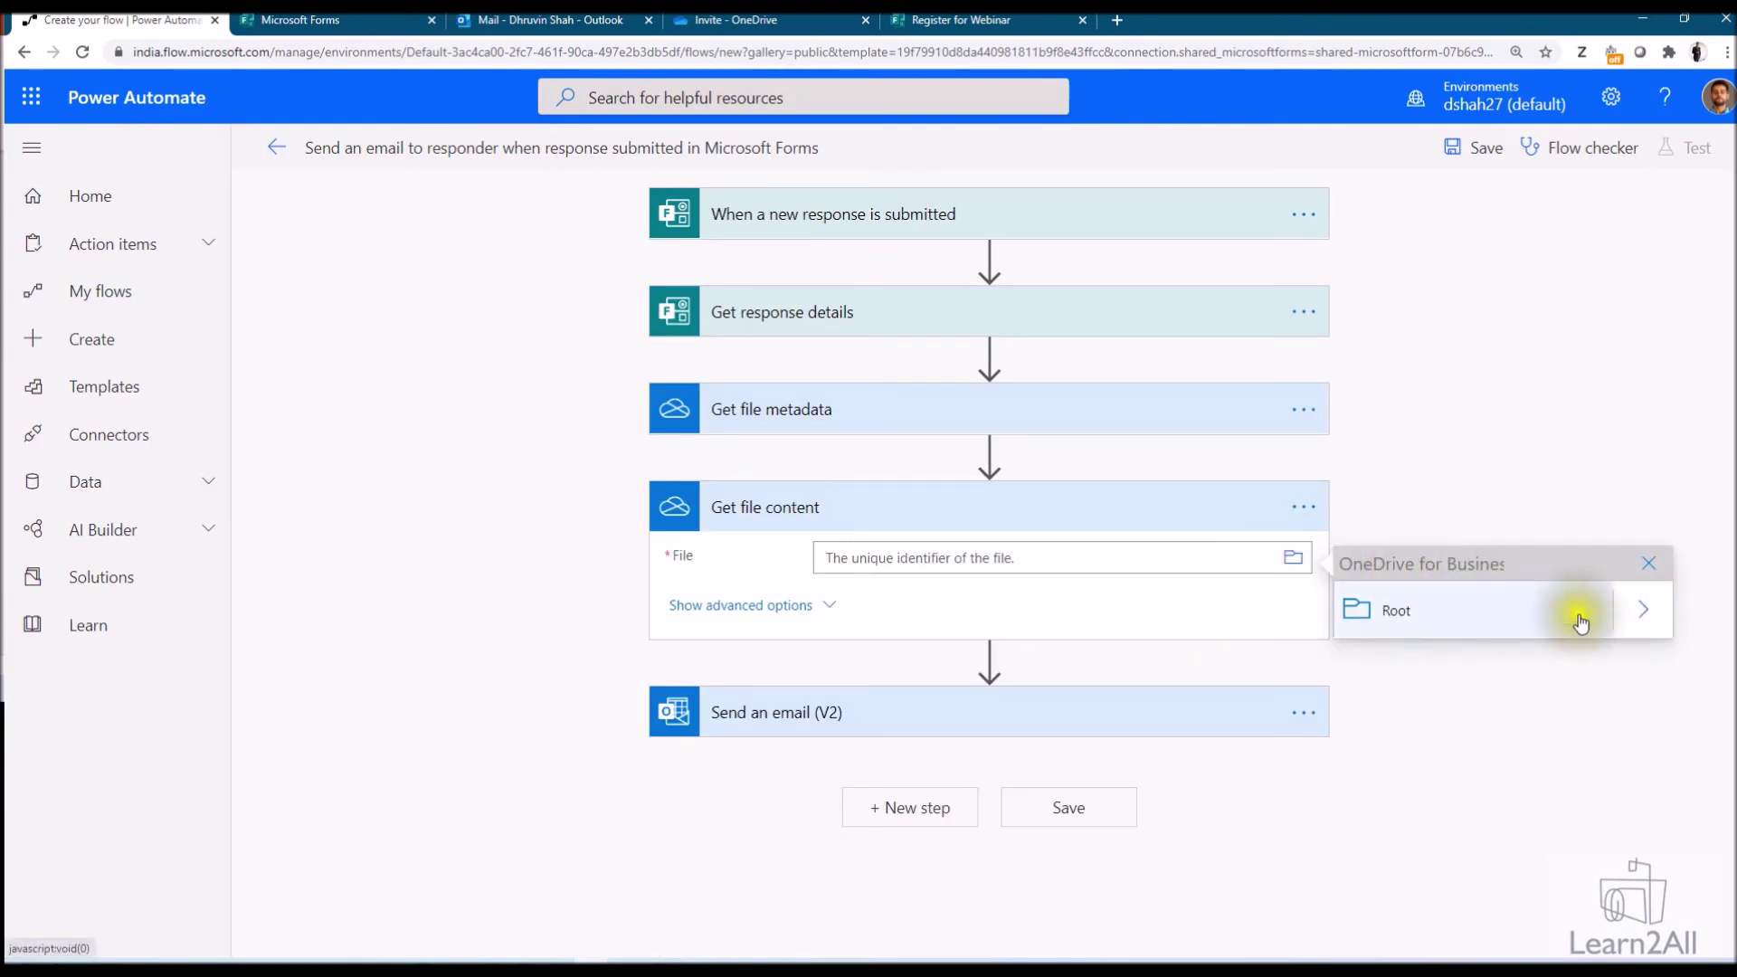
left_click(1656, 621)
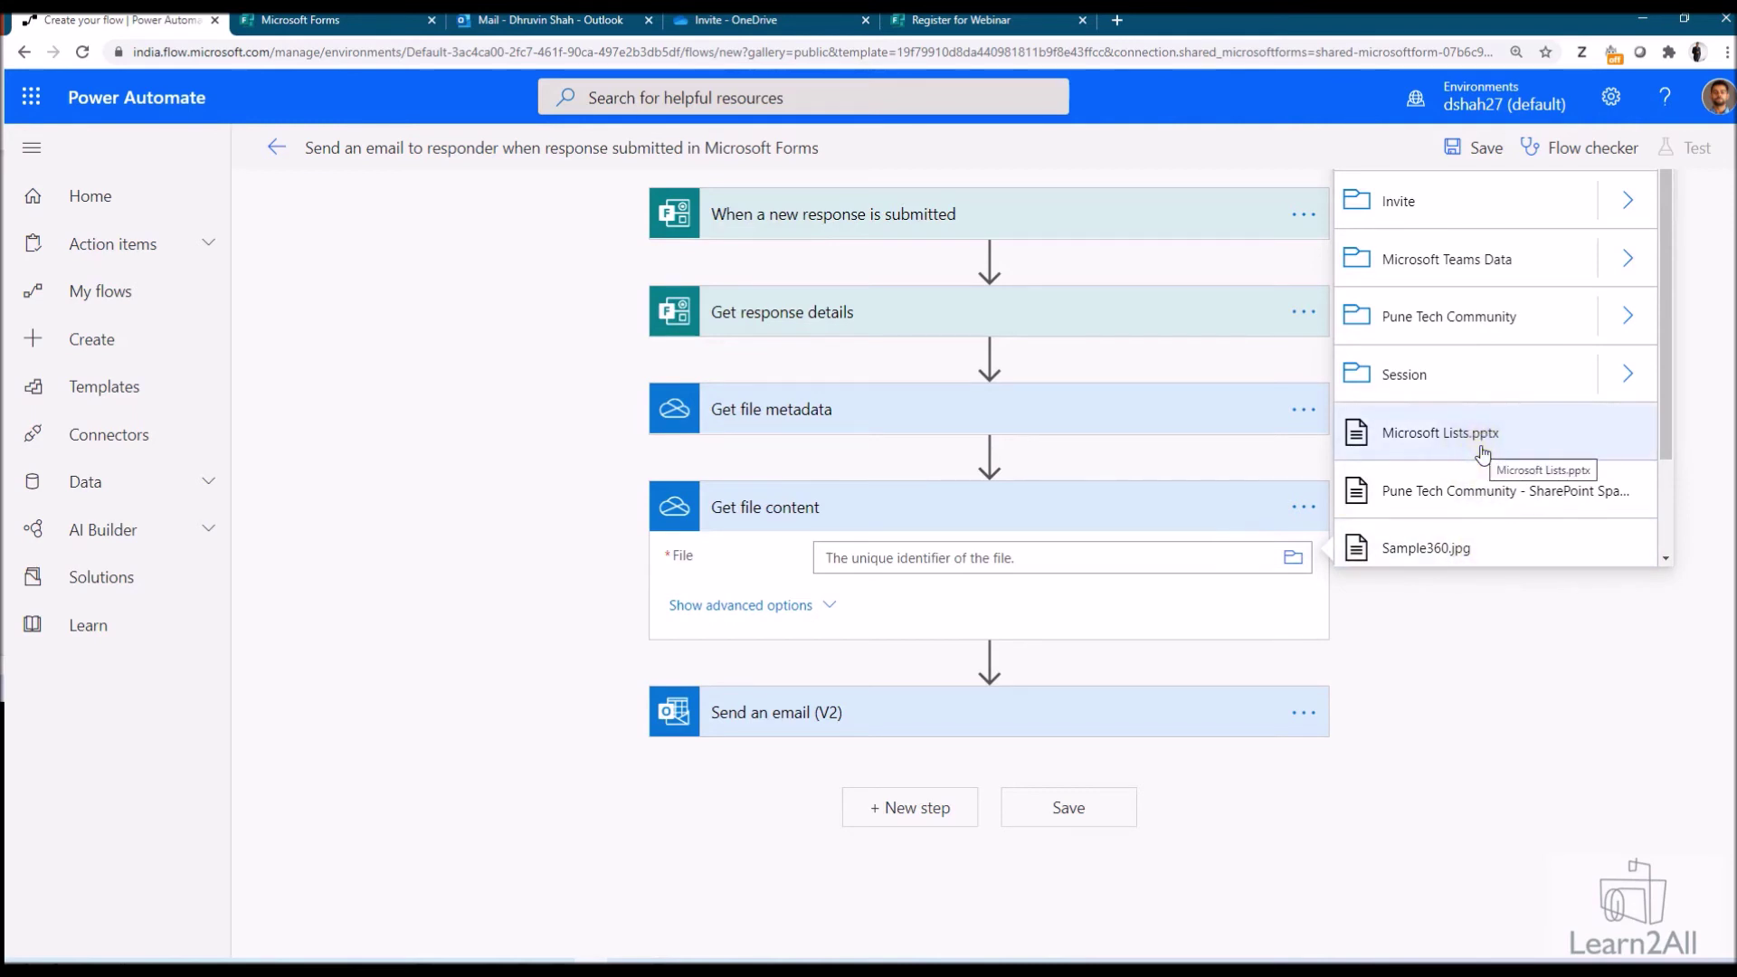
left_click(1627, 200)
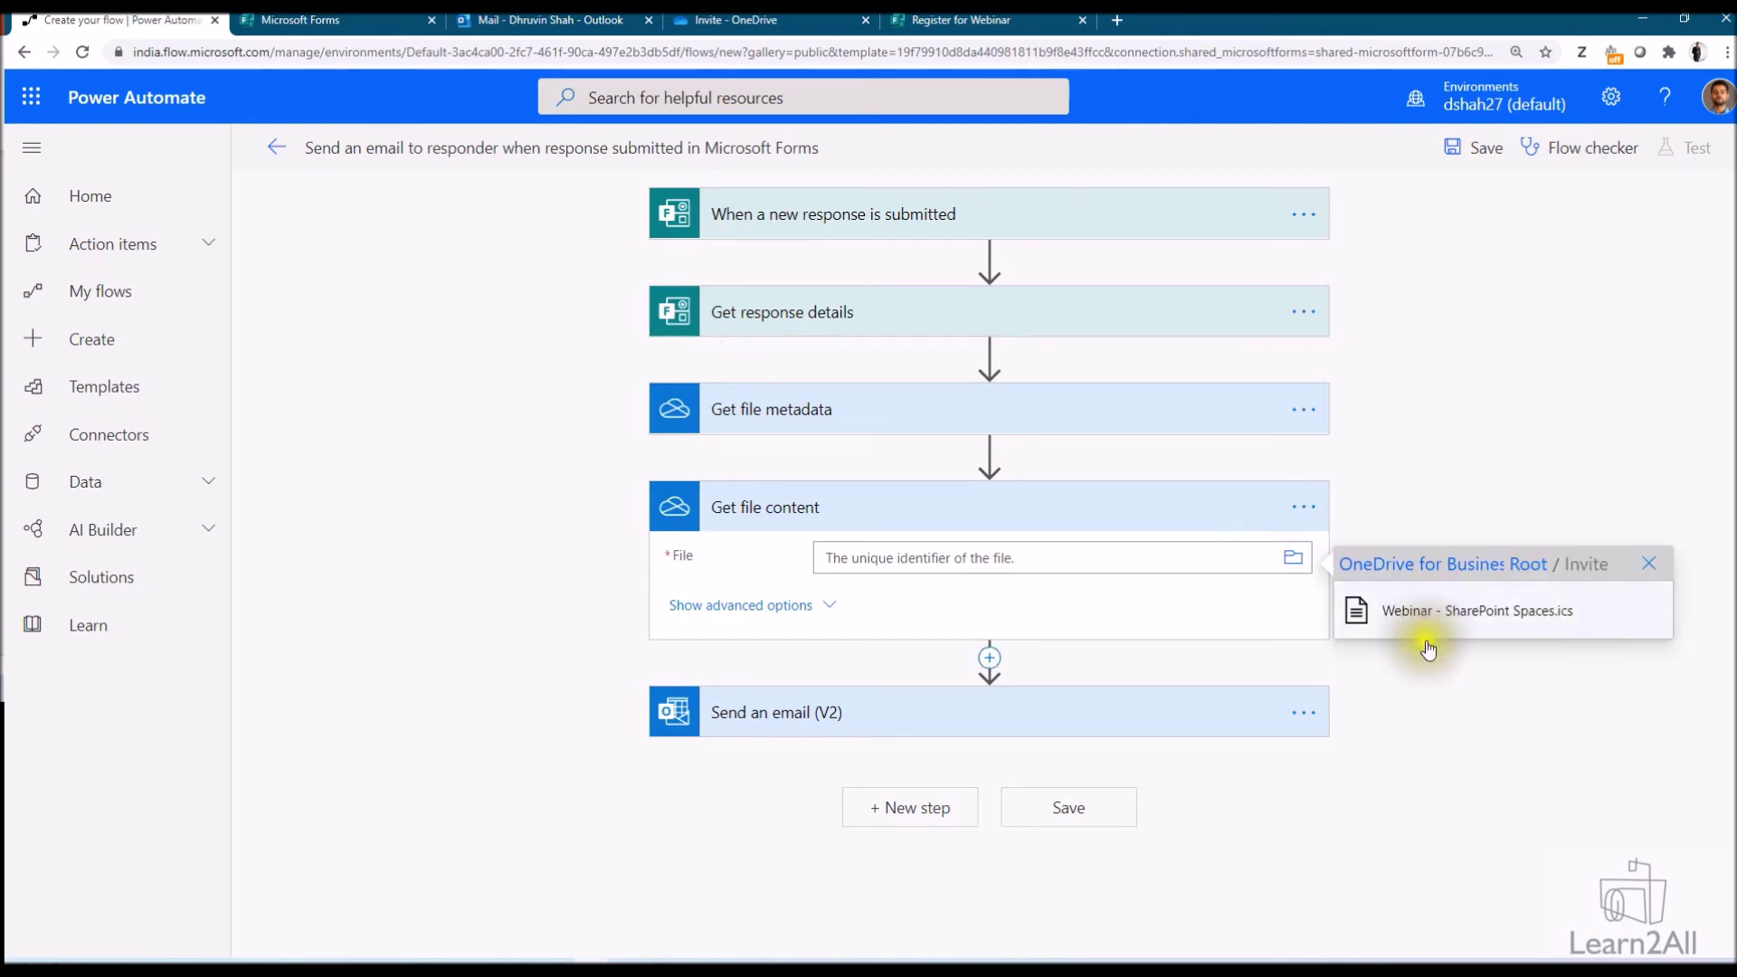
left_click(1440, 620)
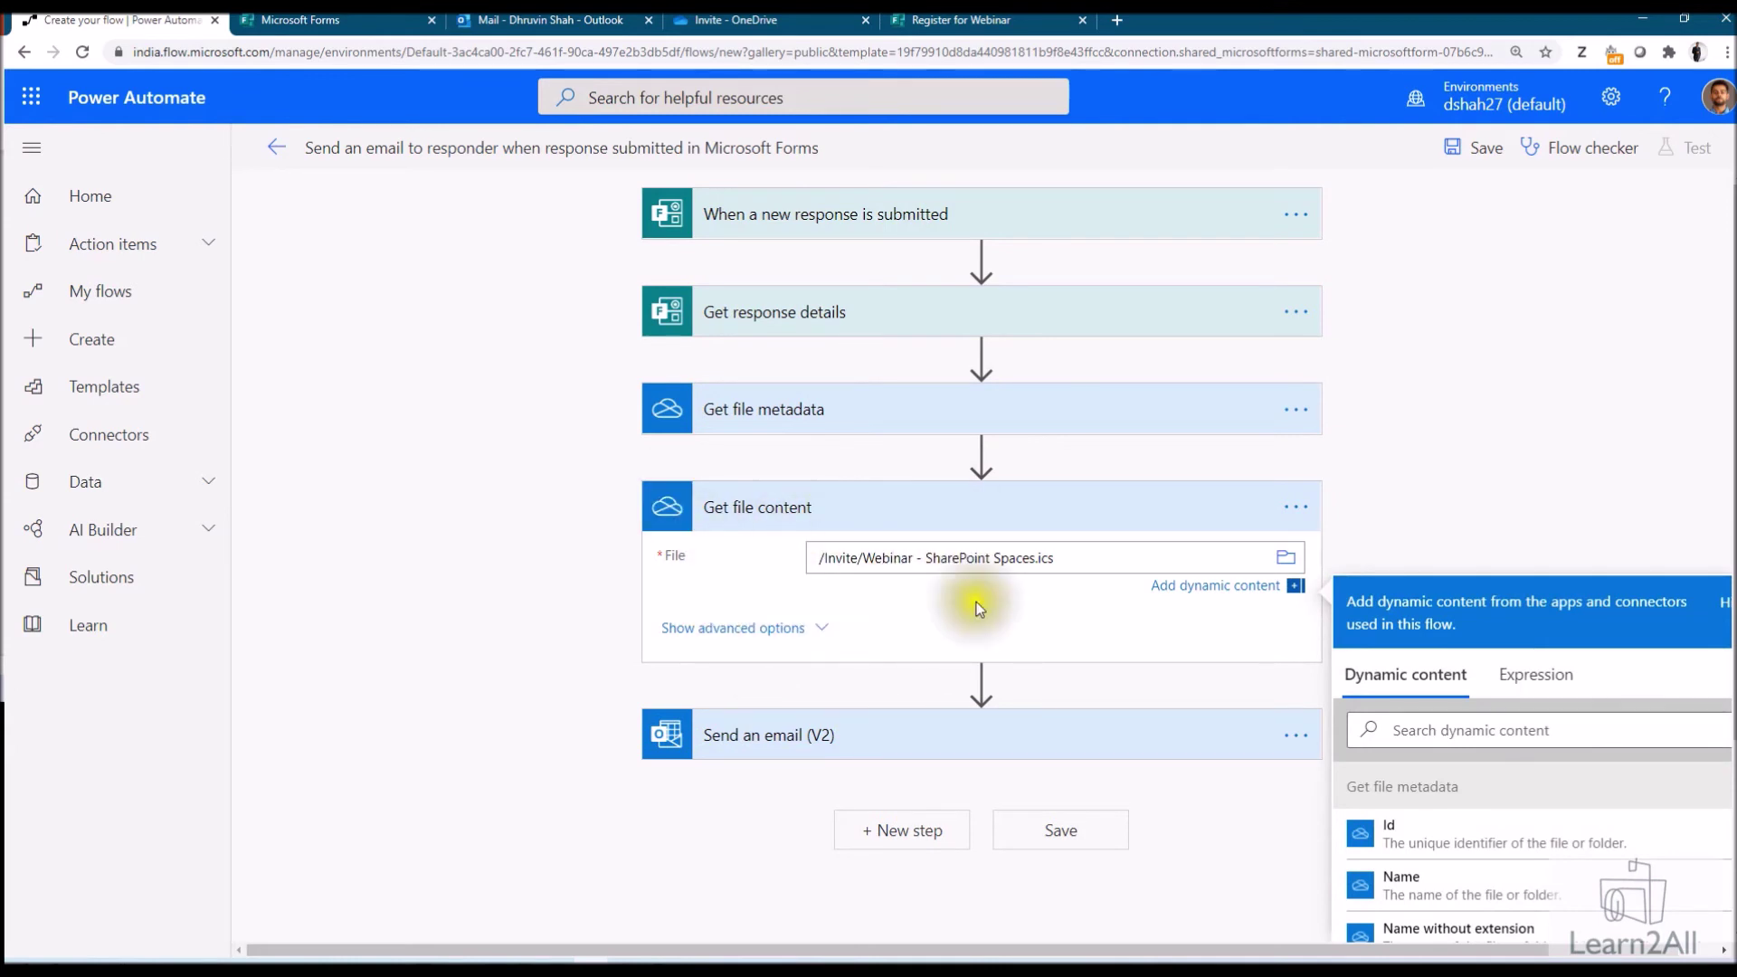
left_click(1075, 682)
Set the email's attachment Name to the metadata Name token and Content to File content
left_click(942, 713)
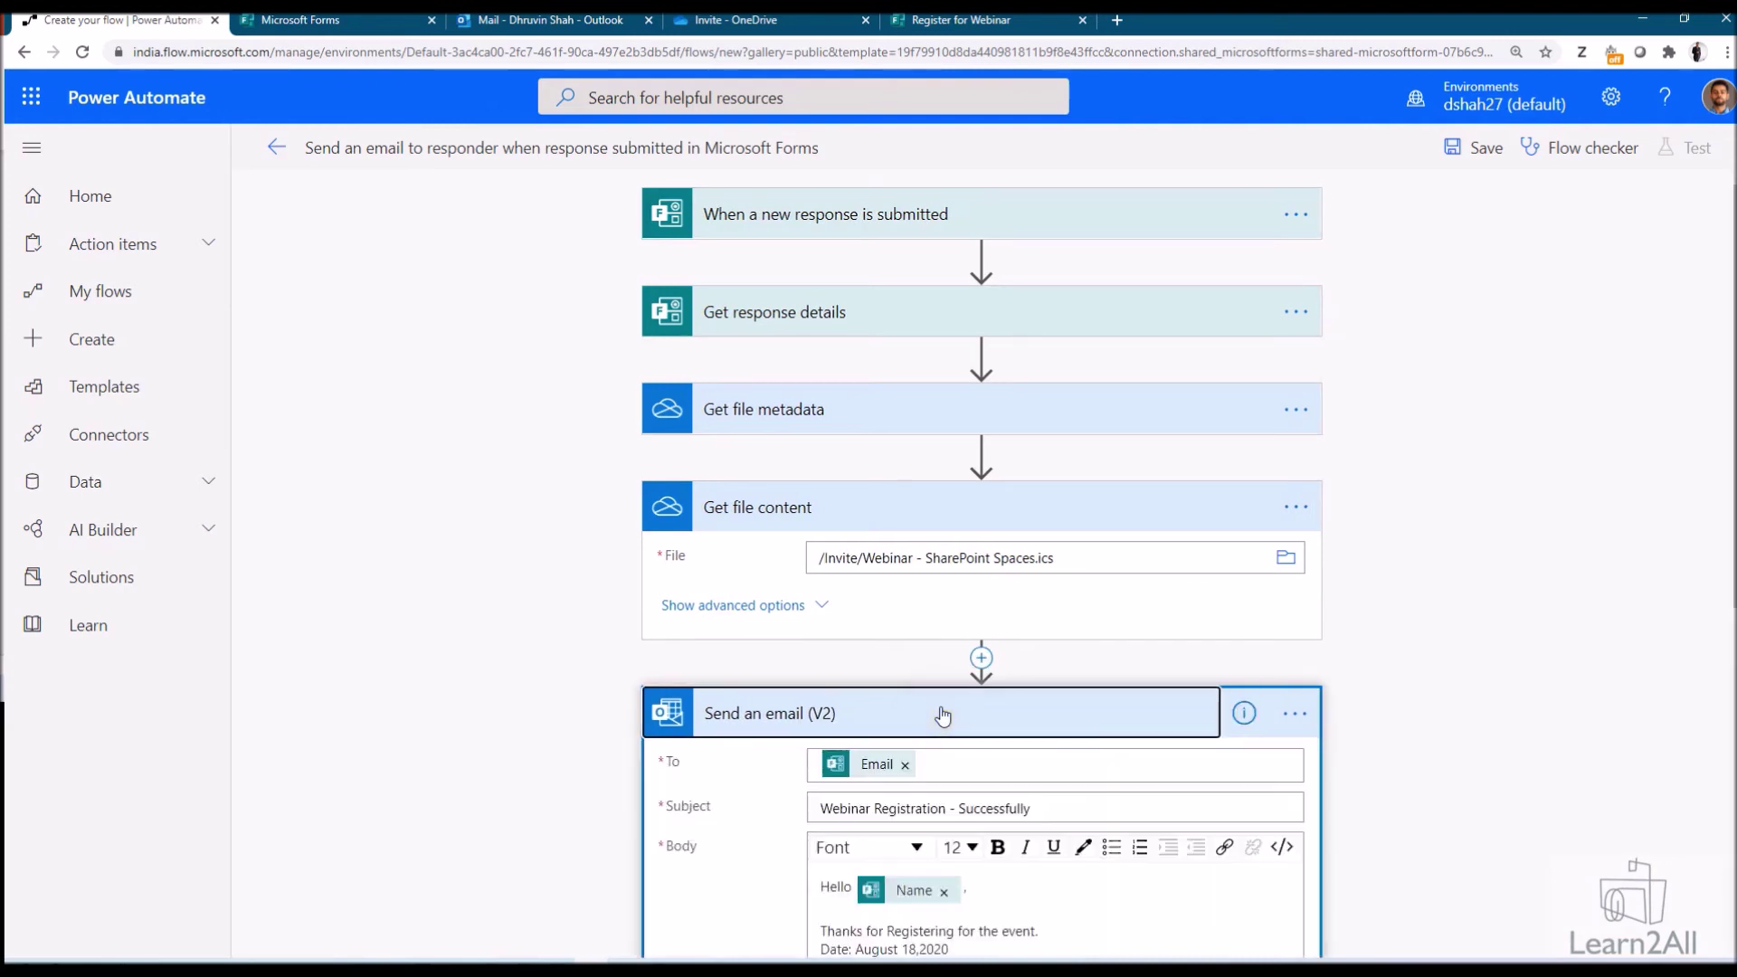
scroll(942, 713, "down", 2)
scroll(896, 697, "down", 3)
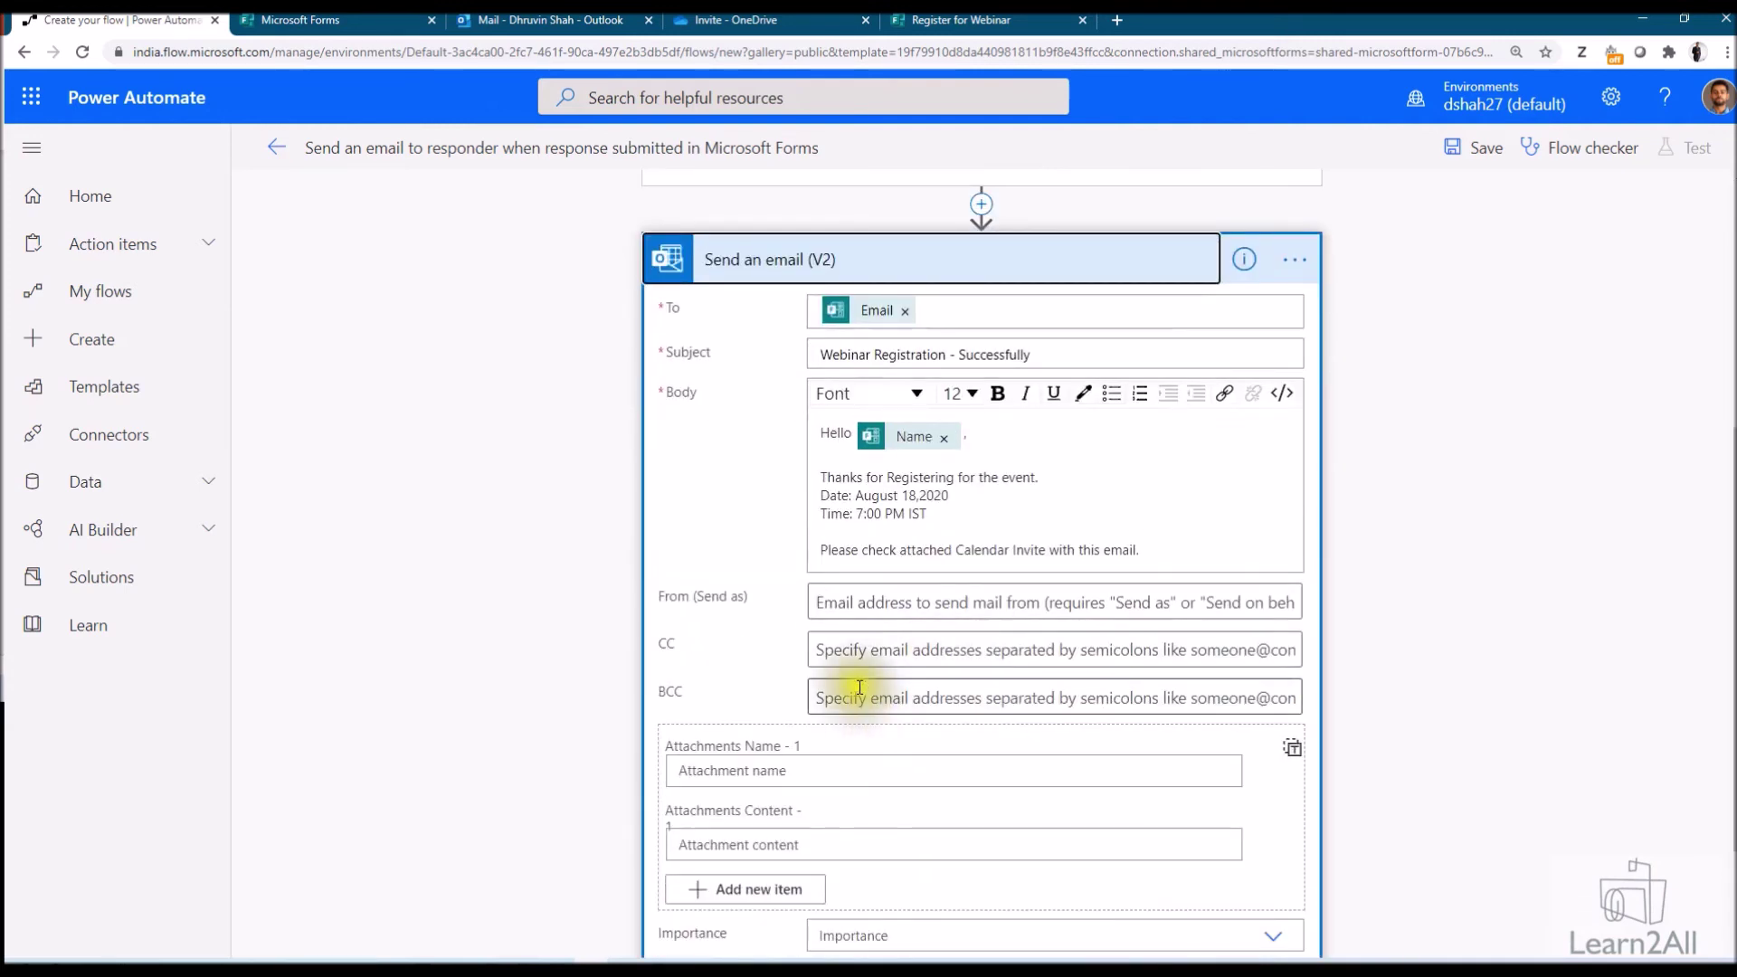
left_click(825, 774)
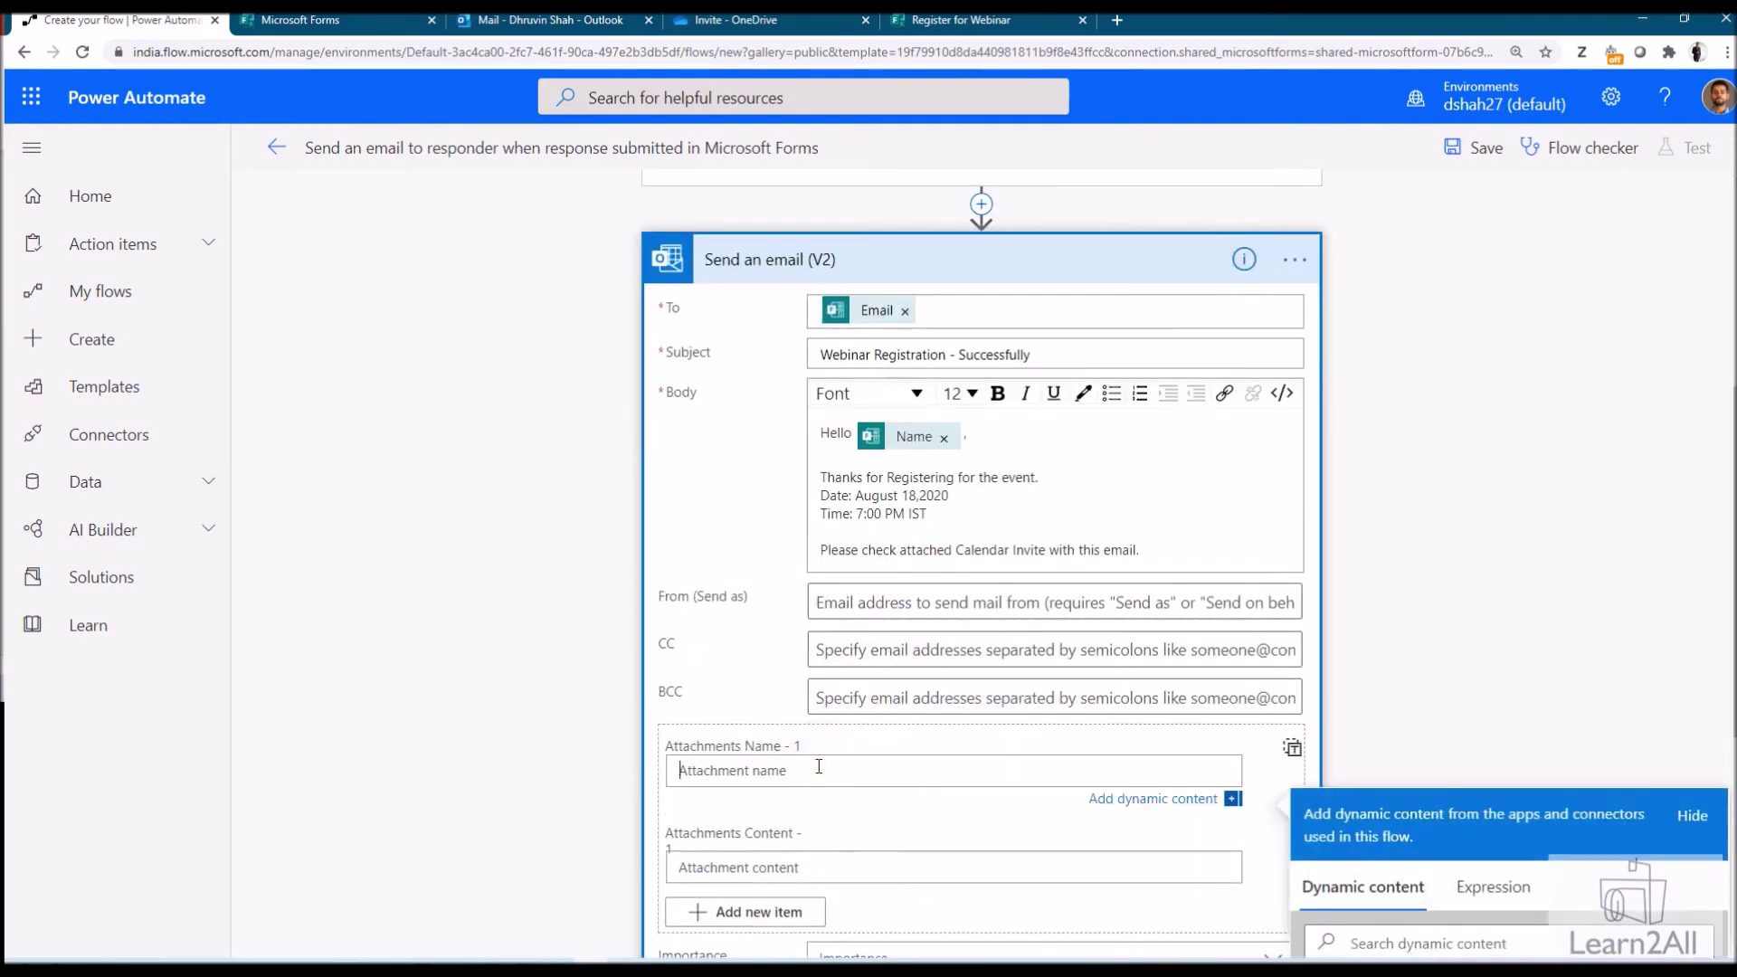
scroll(833, 667, "down", 3)
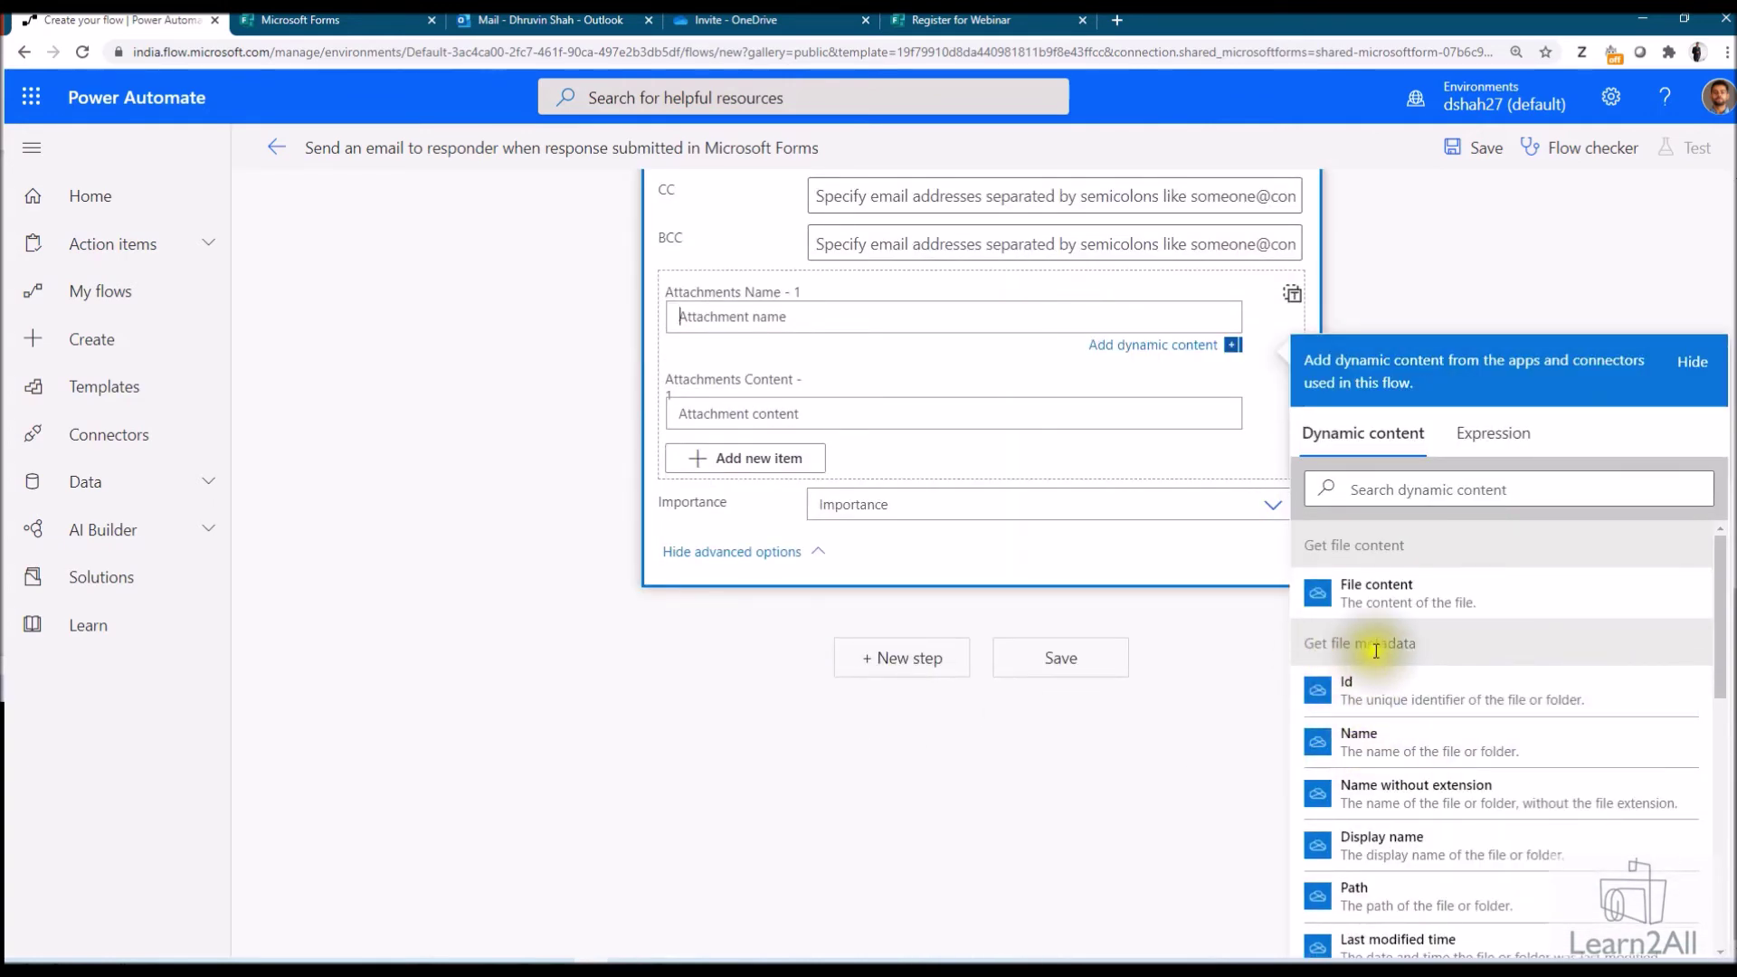
left_click(1357, 742)
left_click(783, 418)
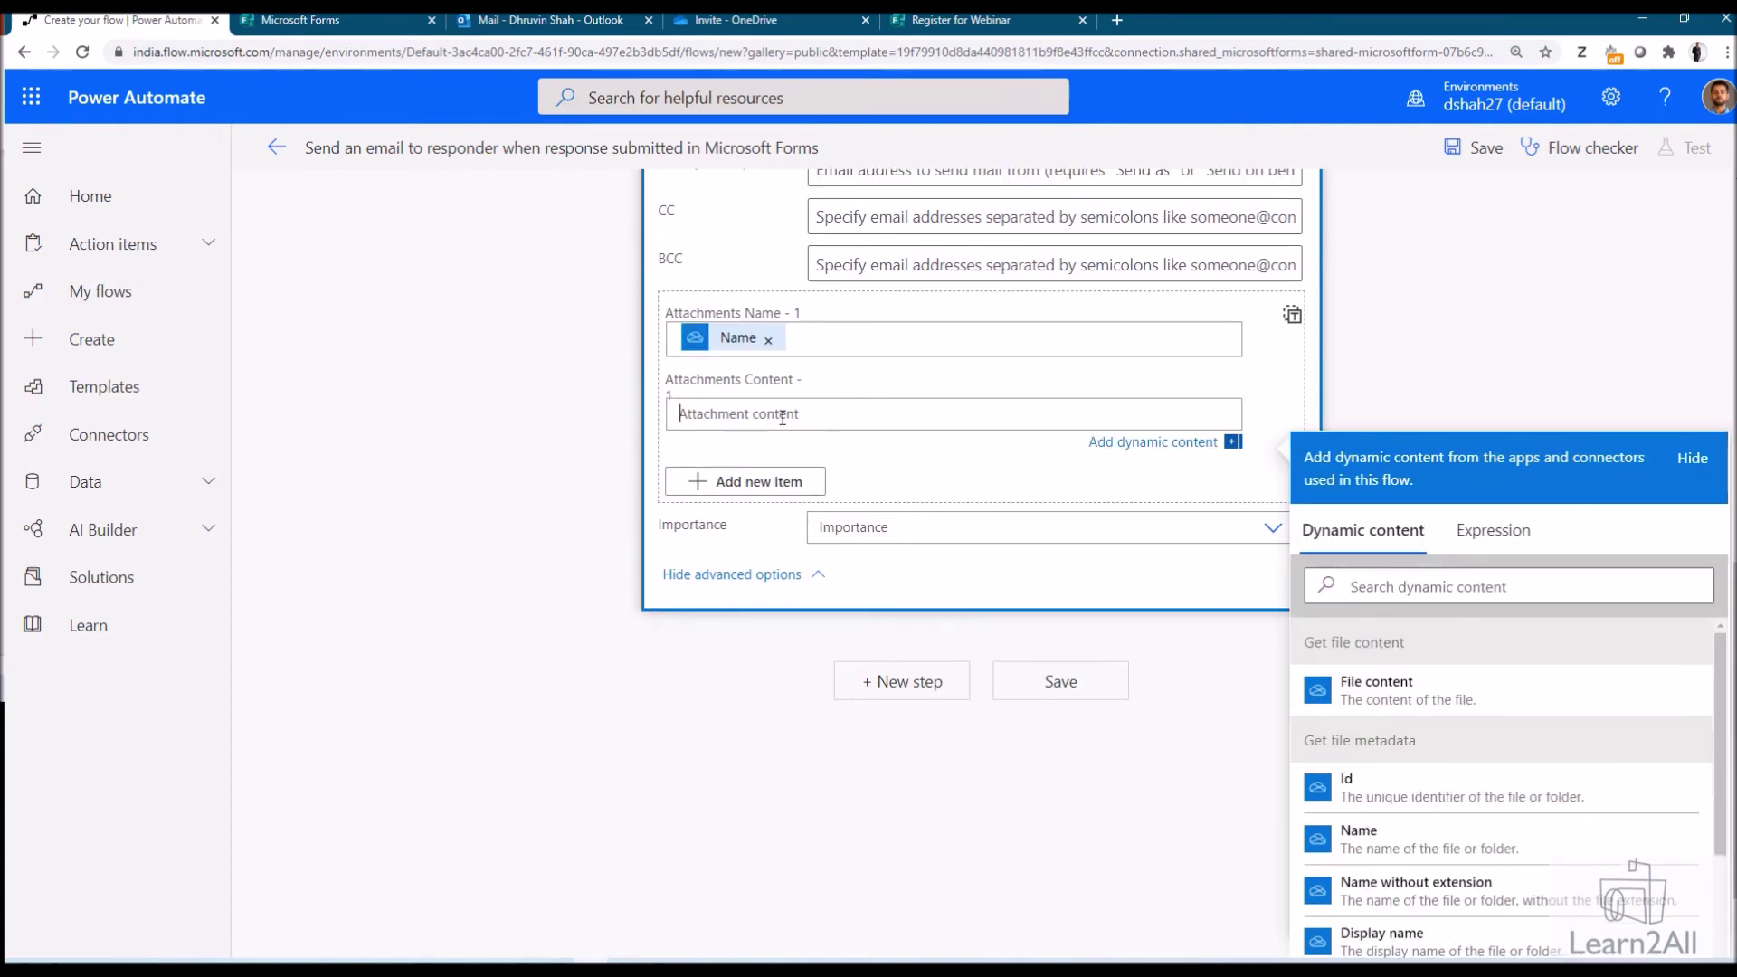
left_click(1411, 694)
left_click(659, 684)
scroll(659, 684, "up", 6)
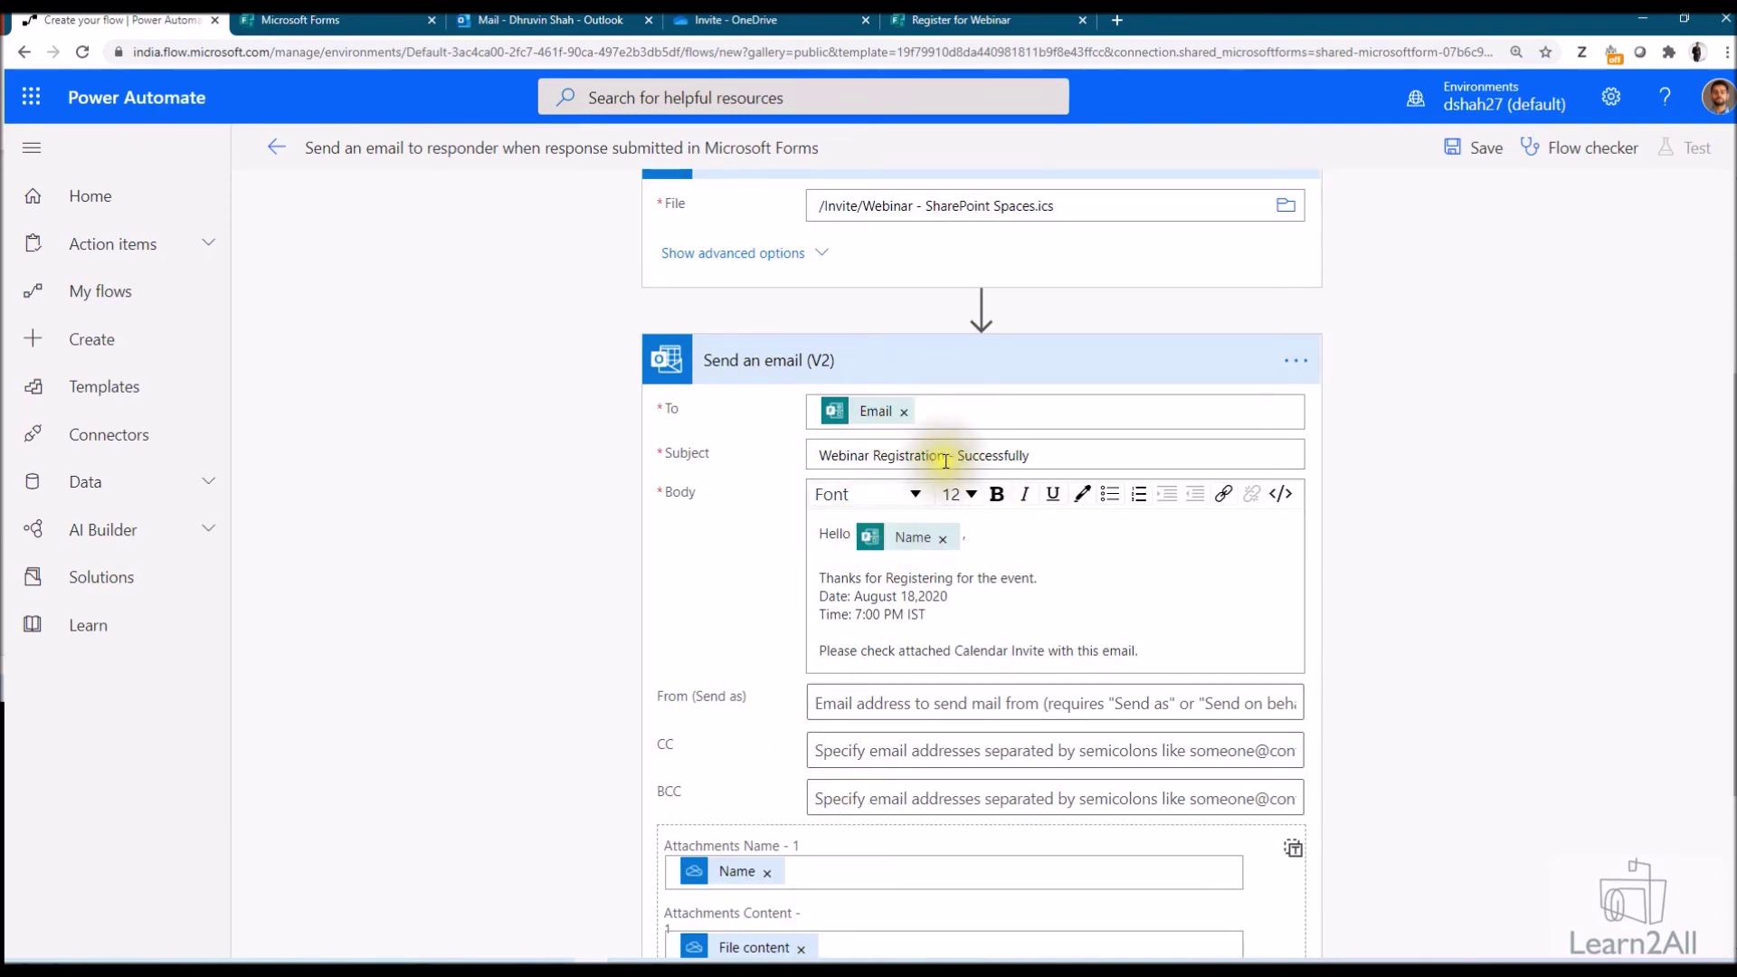
scroll(932, 457, "down", 3)
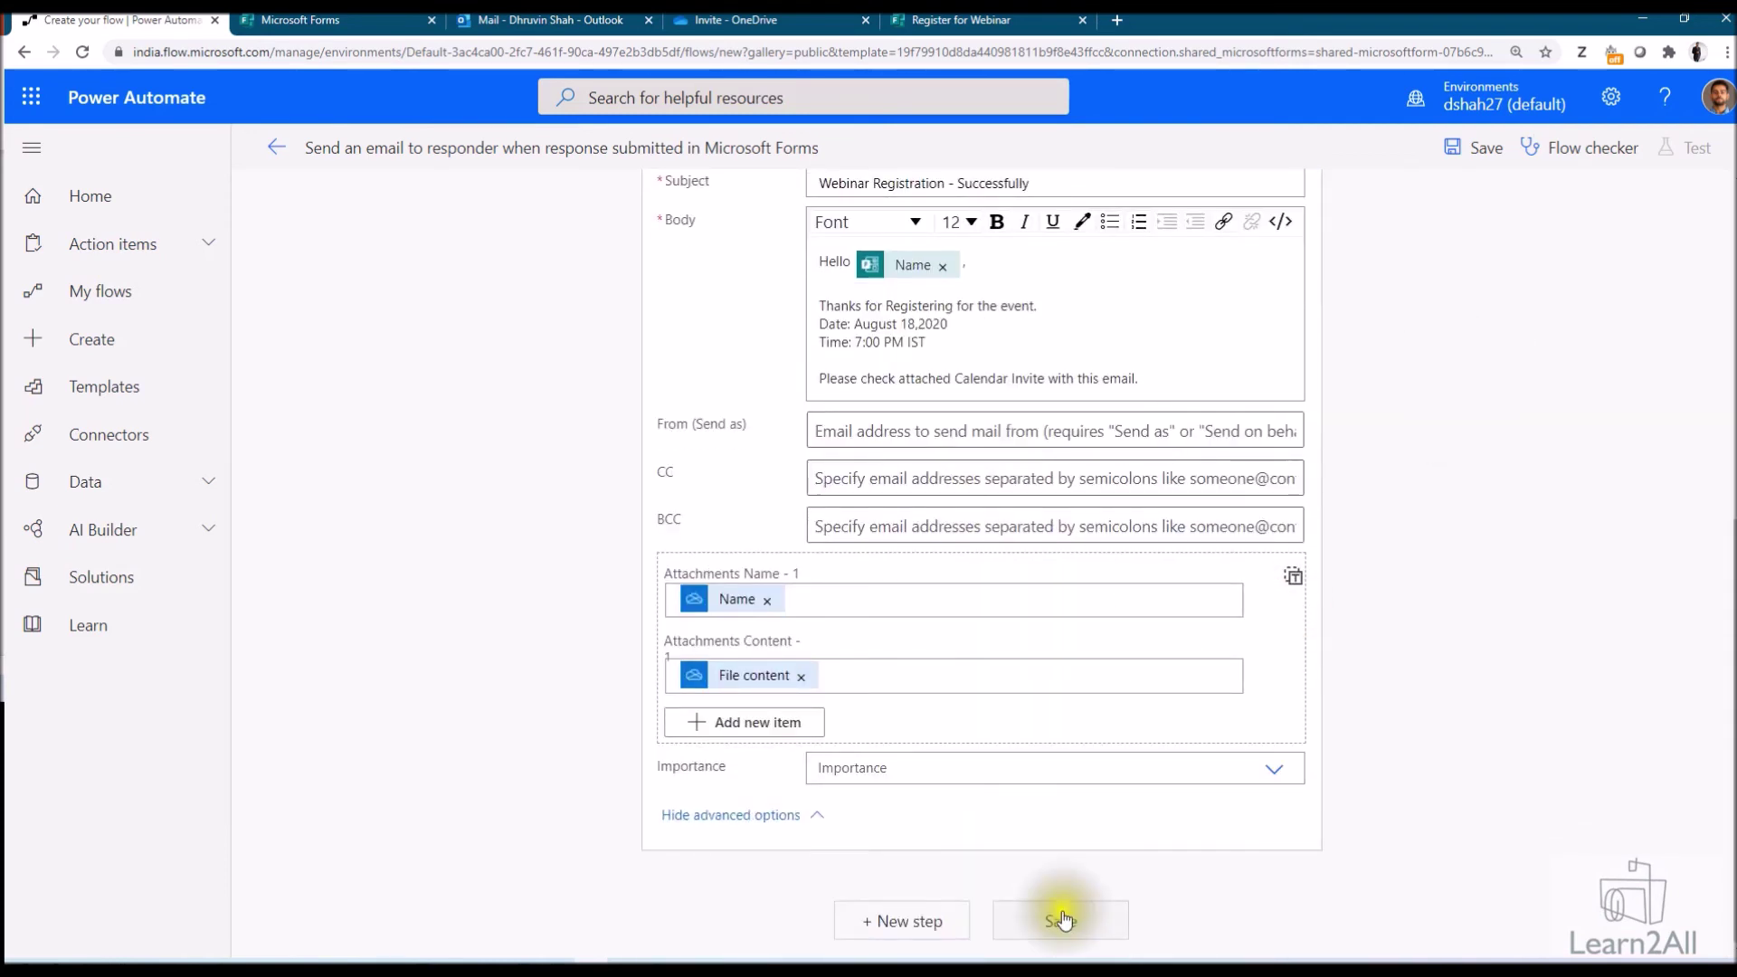
Save the flow, return to its details page, and switch to the Register for Webinar form
left_click(1061, 921)
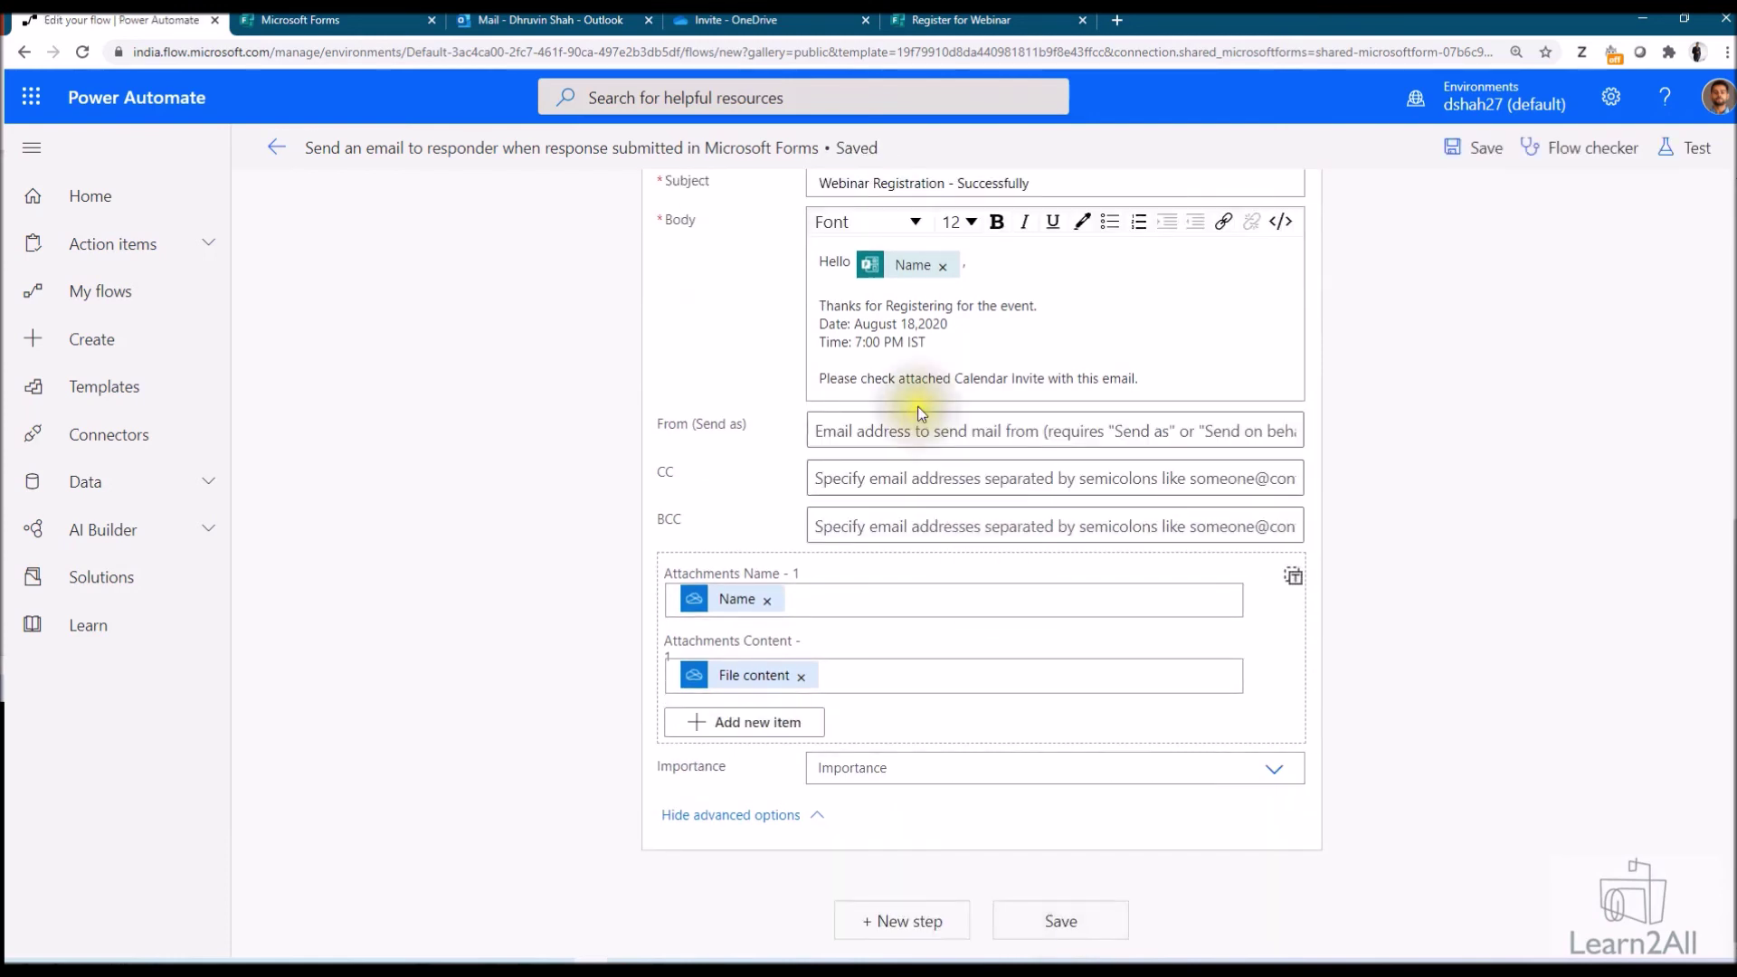
scroll(918, 405, "up", 5)
scroll(921, 414, "up", 2)
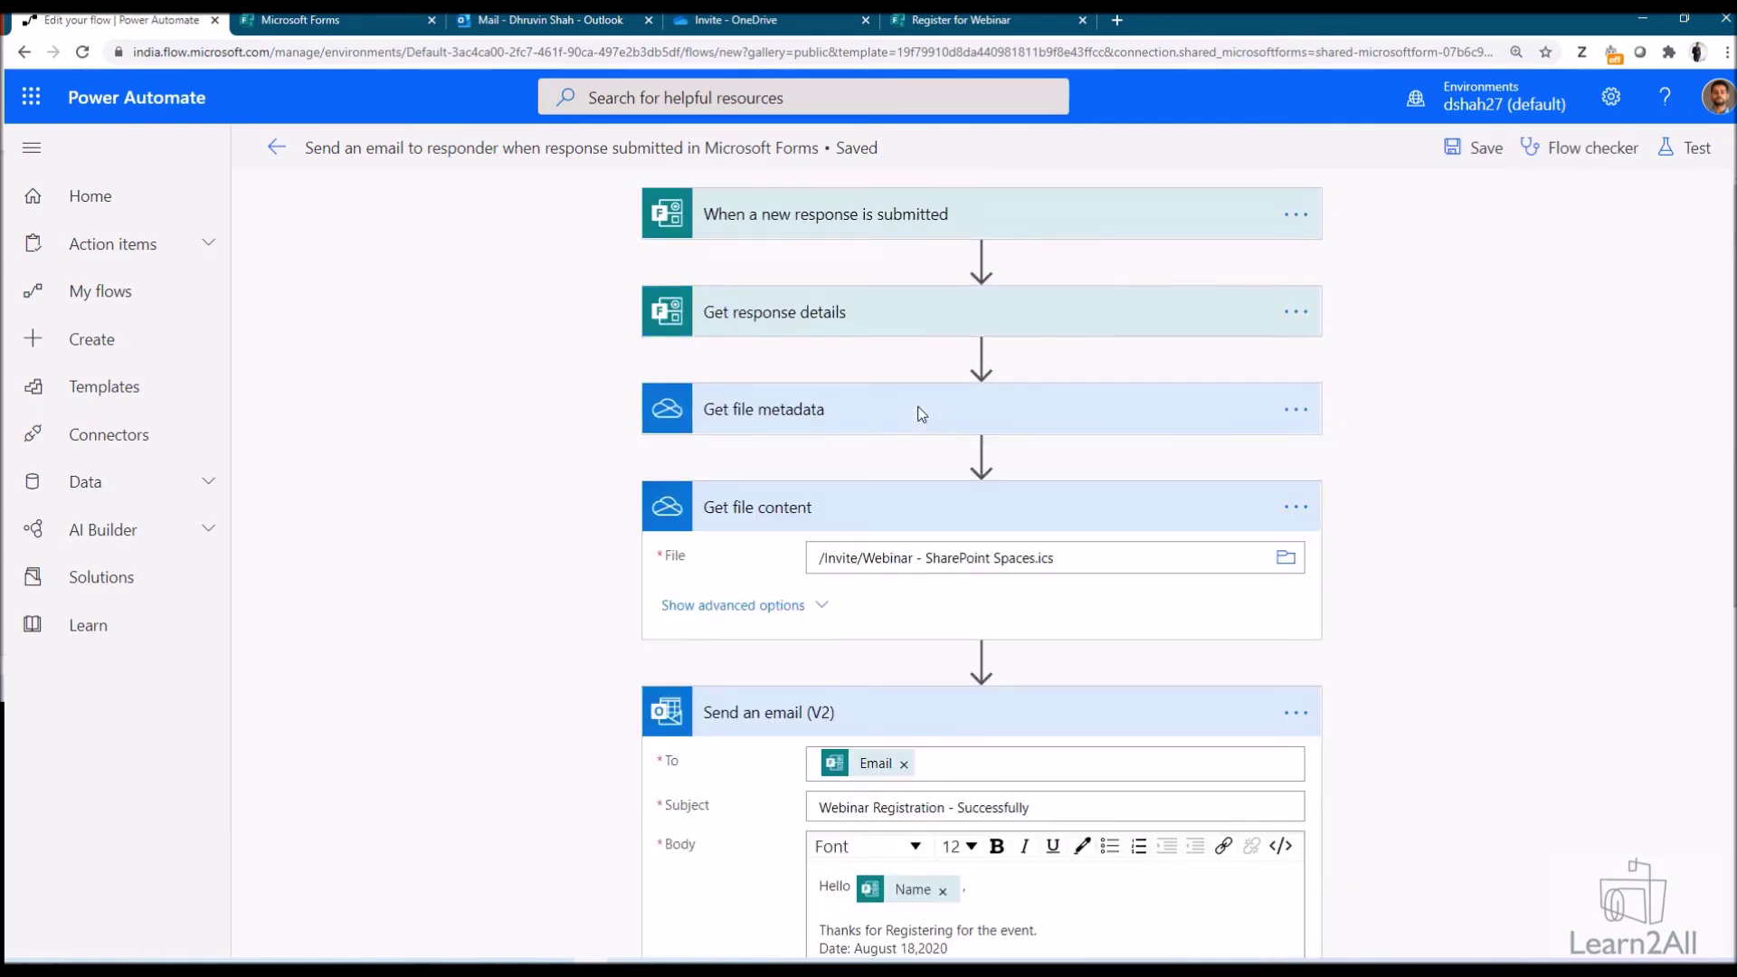
left_click(277, 152)
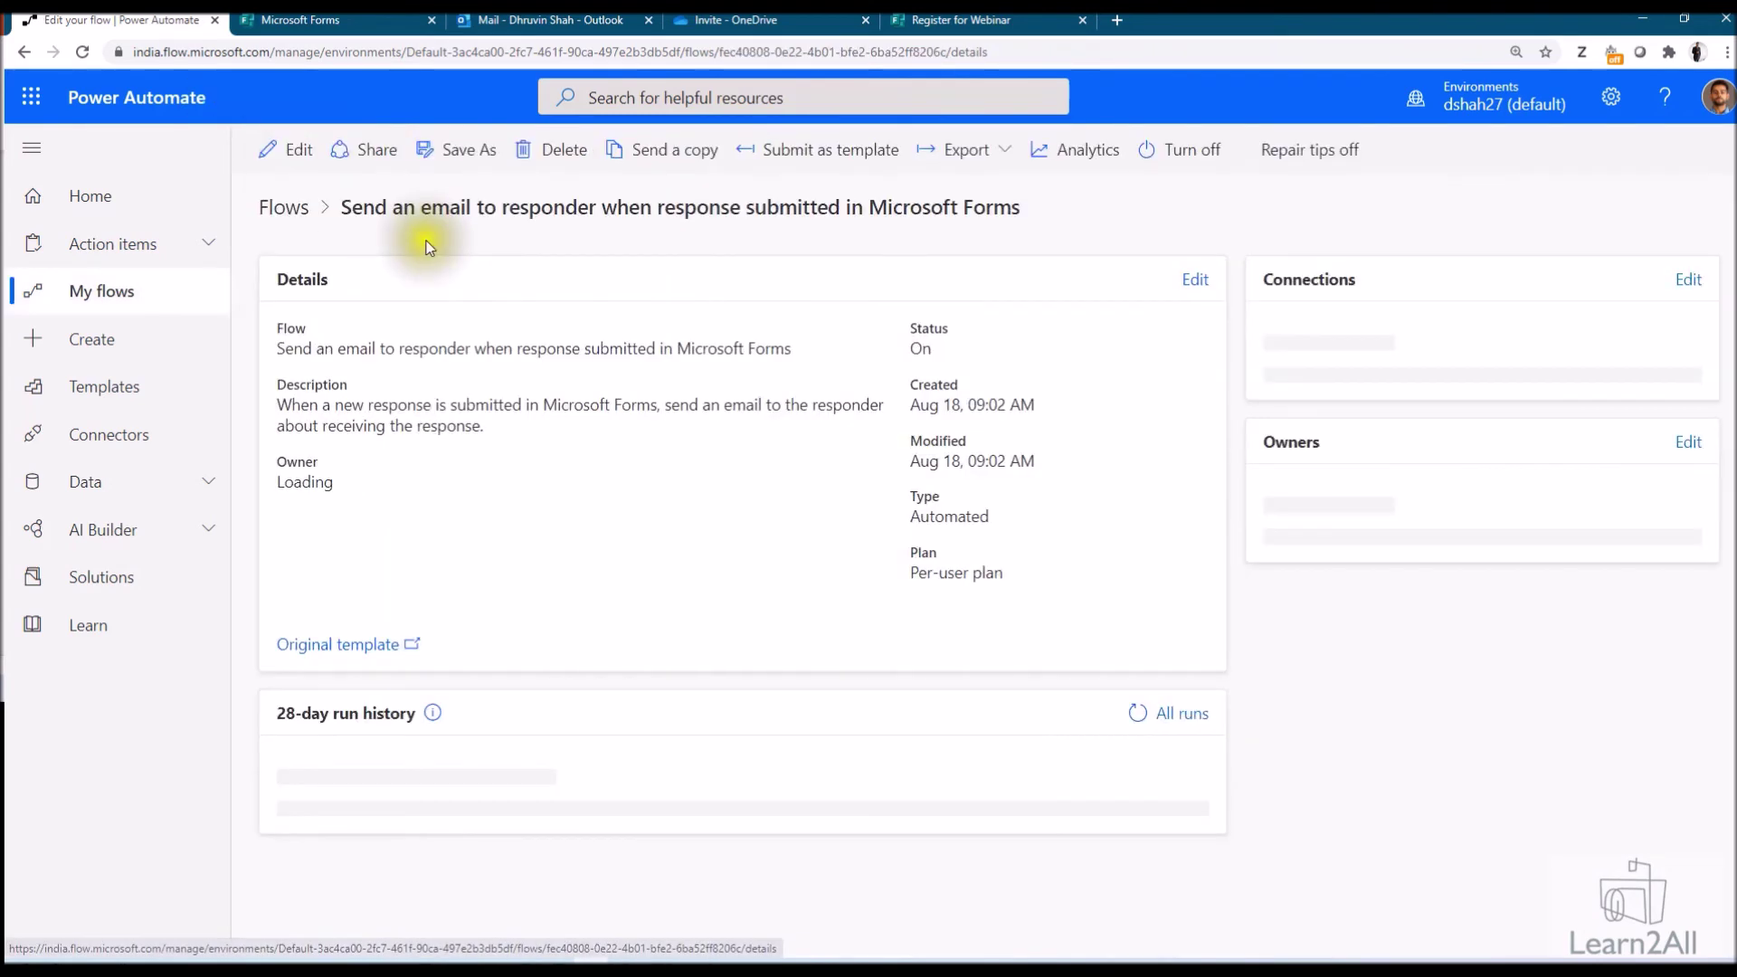
left_click(349, 19)
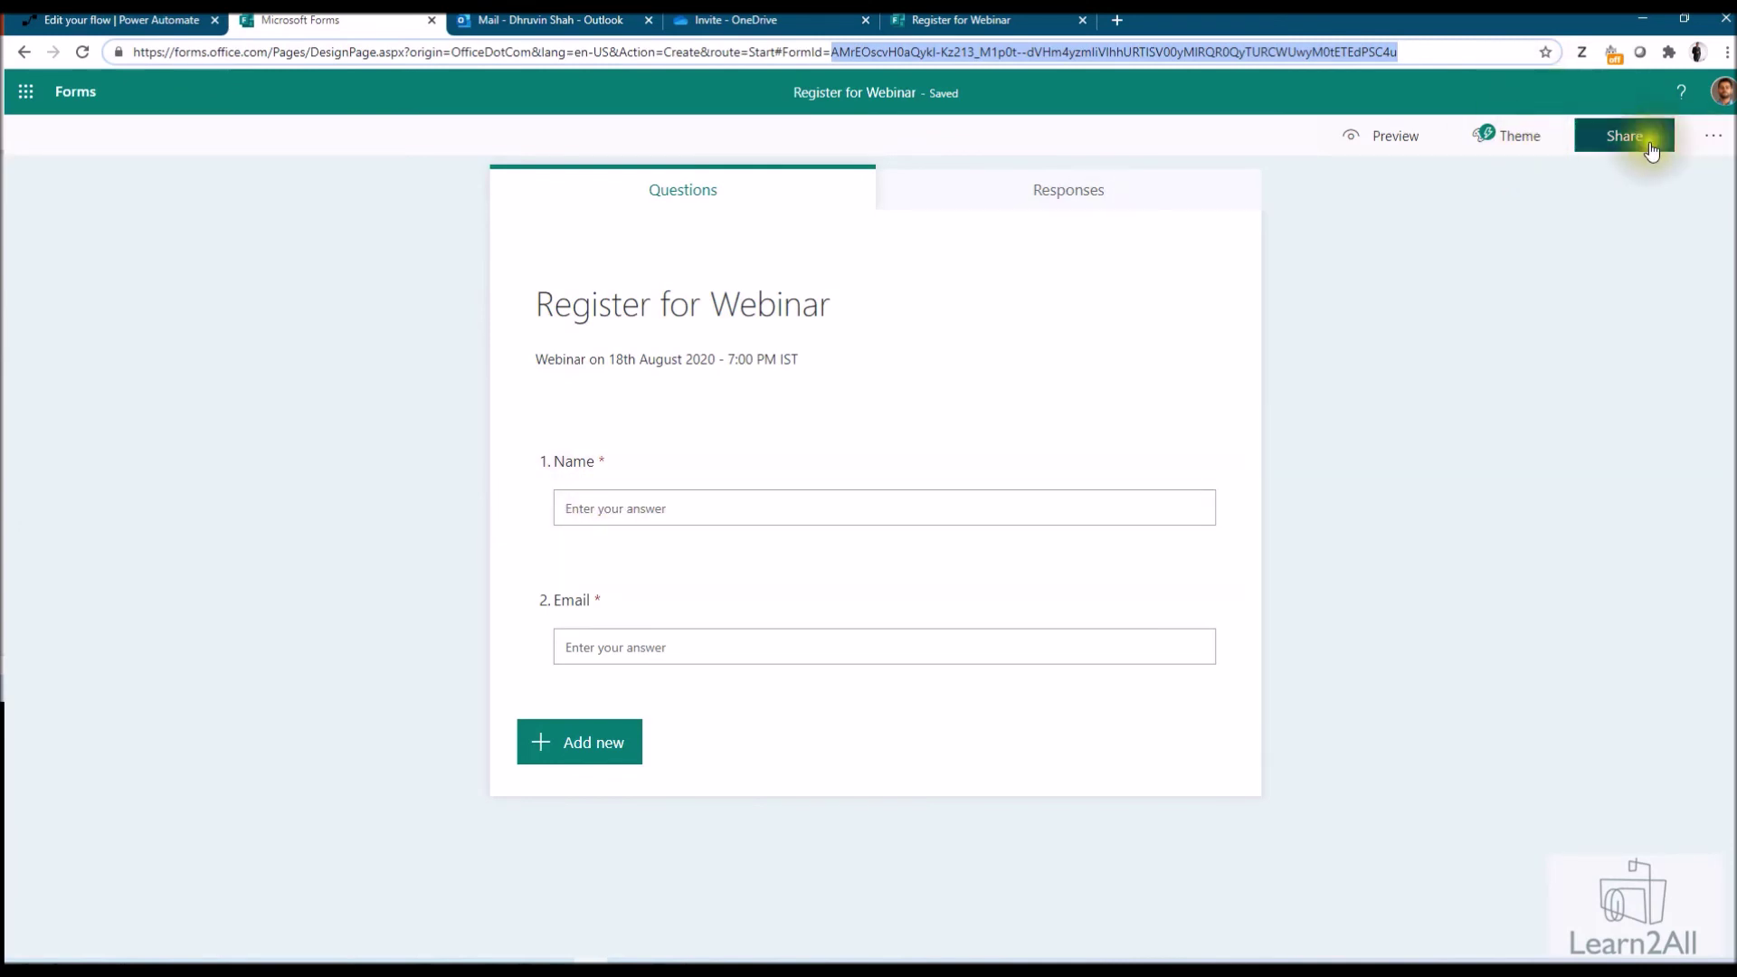
Copy the form's share link and reload the Register for Webinar response page
left_click(1593, 142)
left_click(1674, 310)
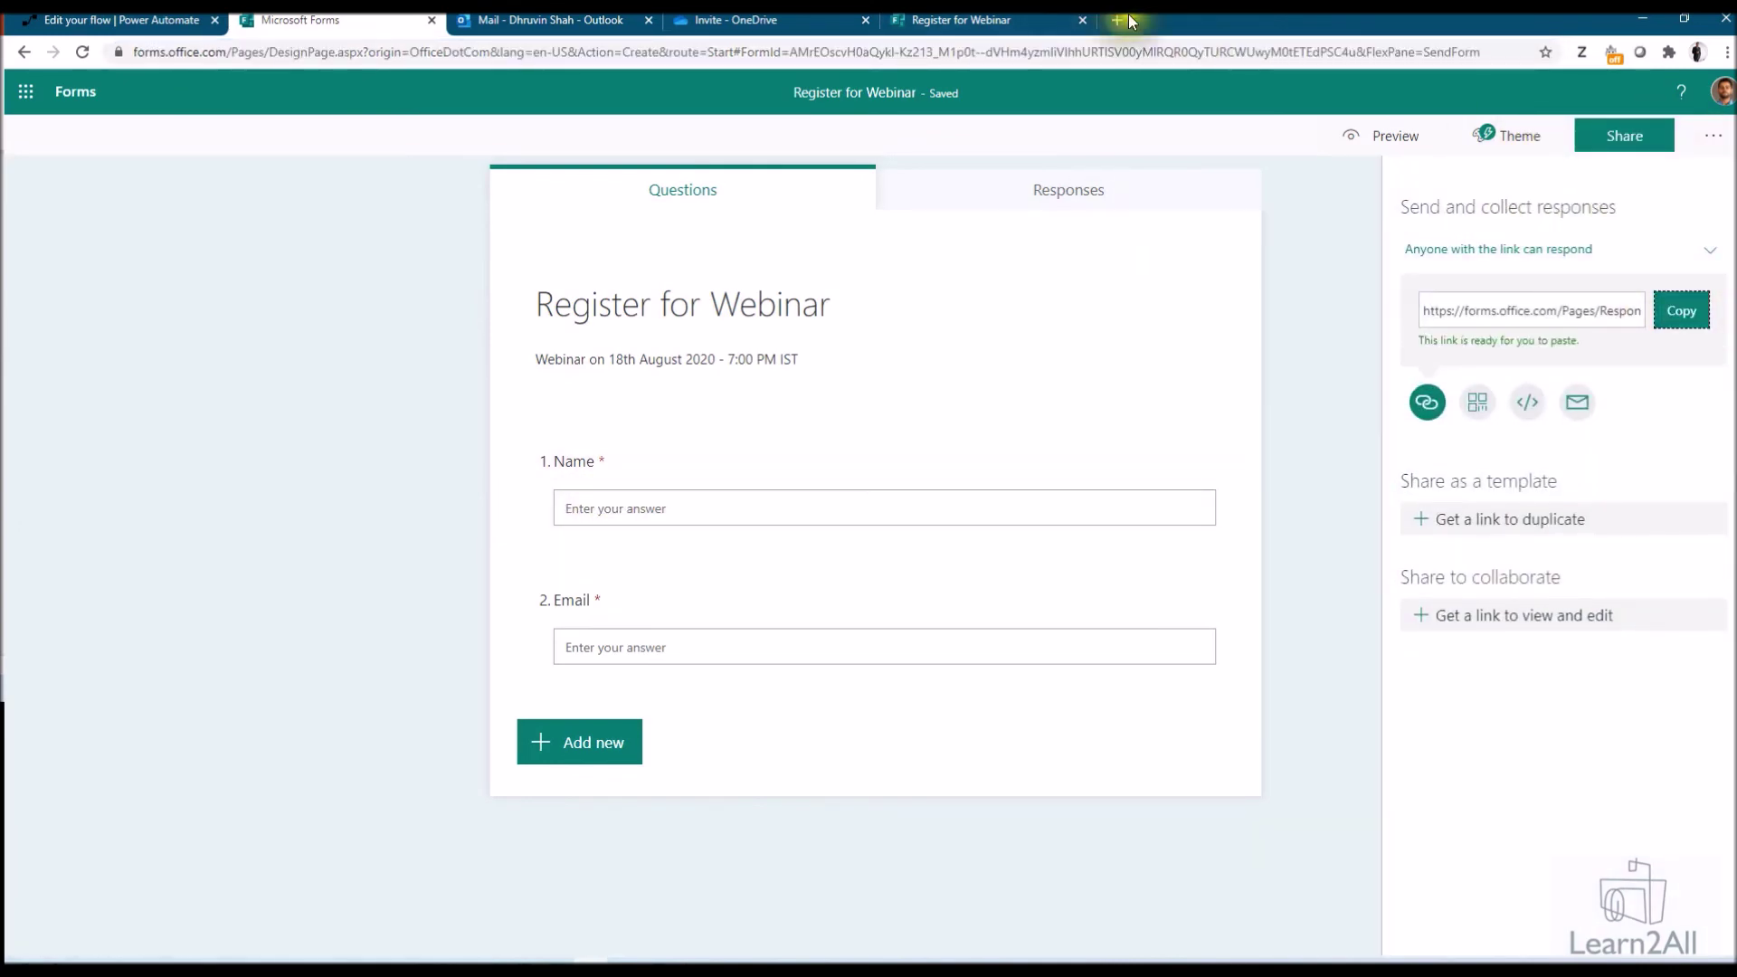
left_click(997, 25)
left_click(80, 60)
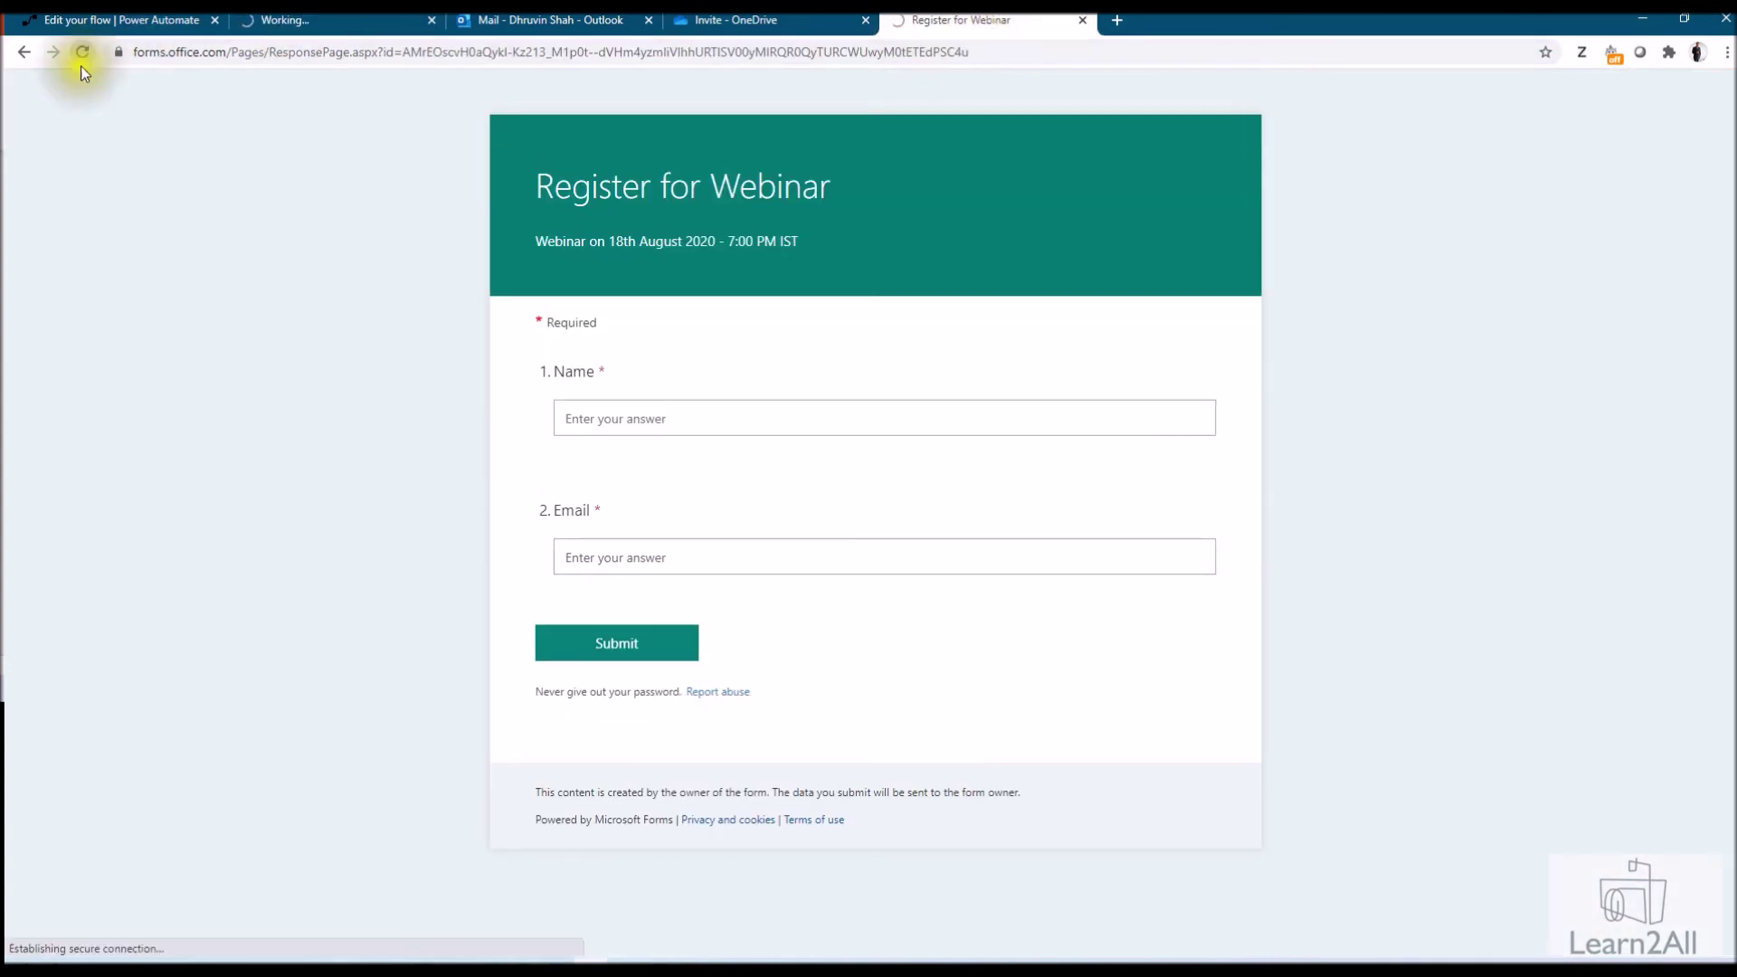
Submit a test registration with a name and email address, then go to Outlook
key("Tab")
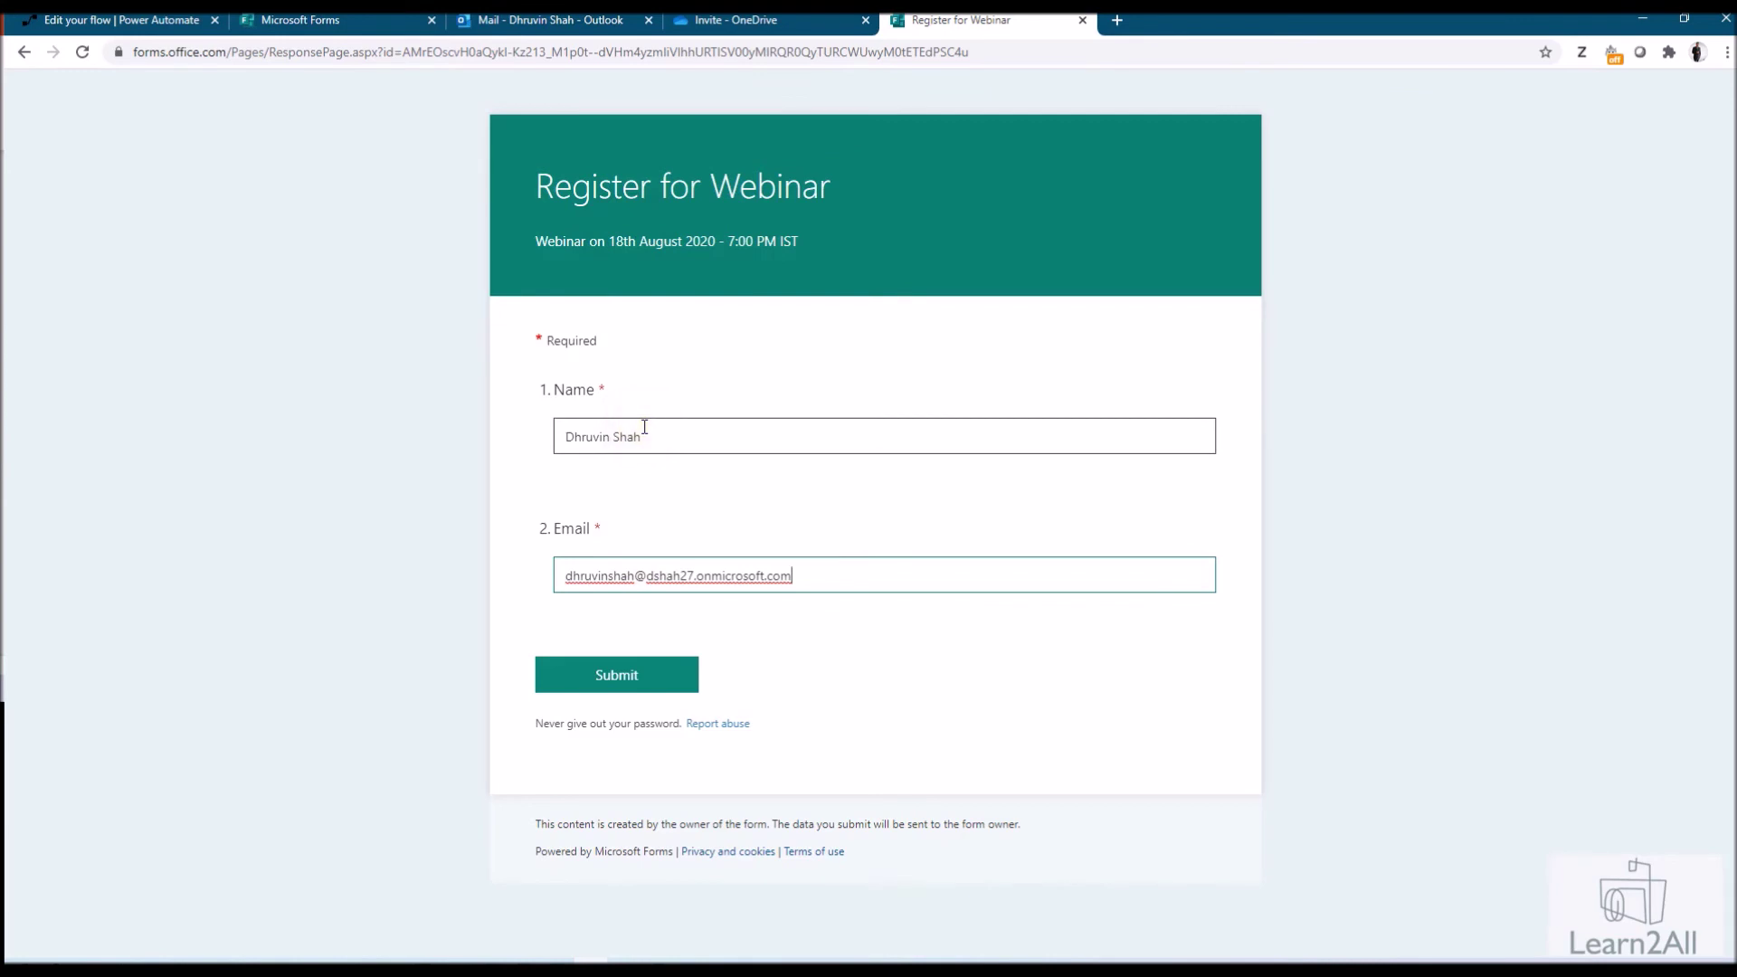
left_click(634, 684)
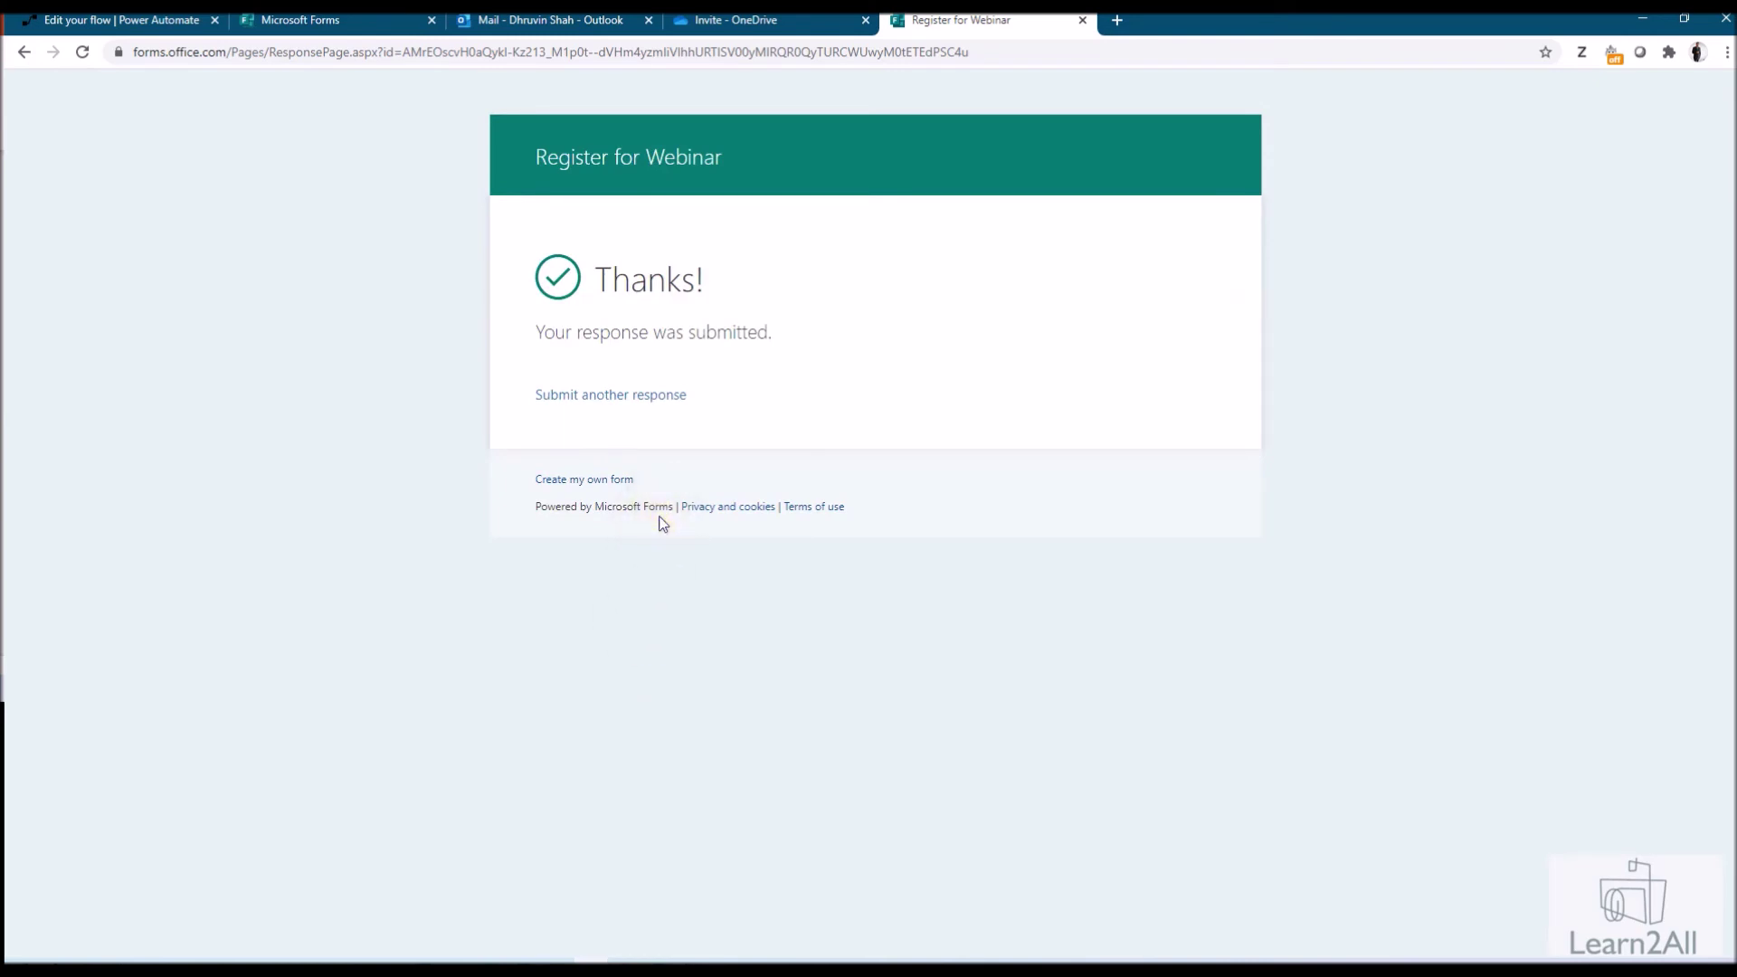
key("ctrl+1")
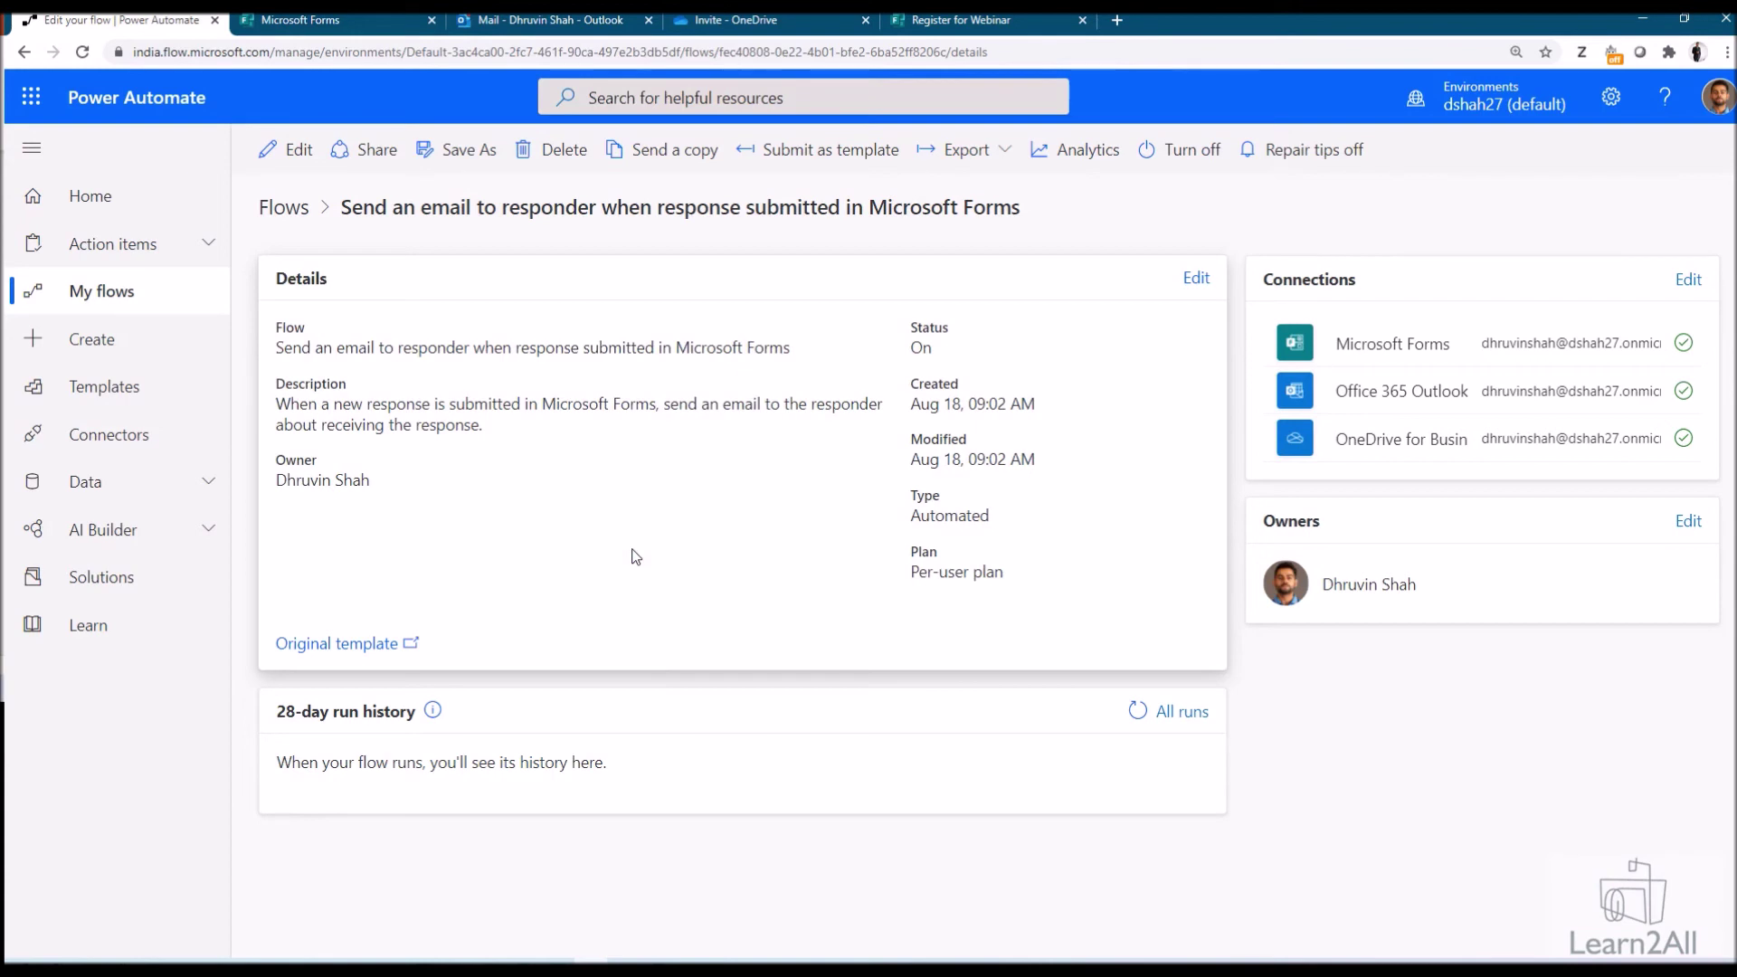
left_click(568, 20)
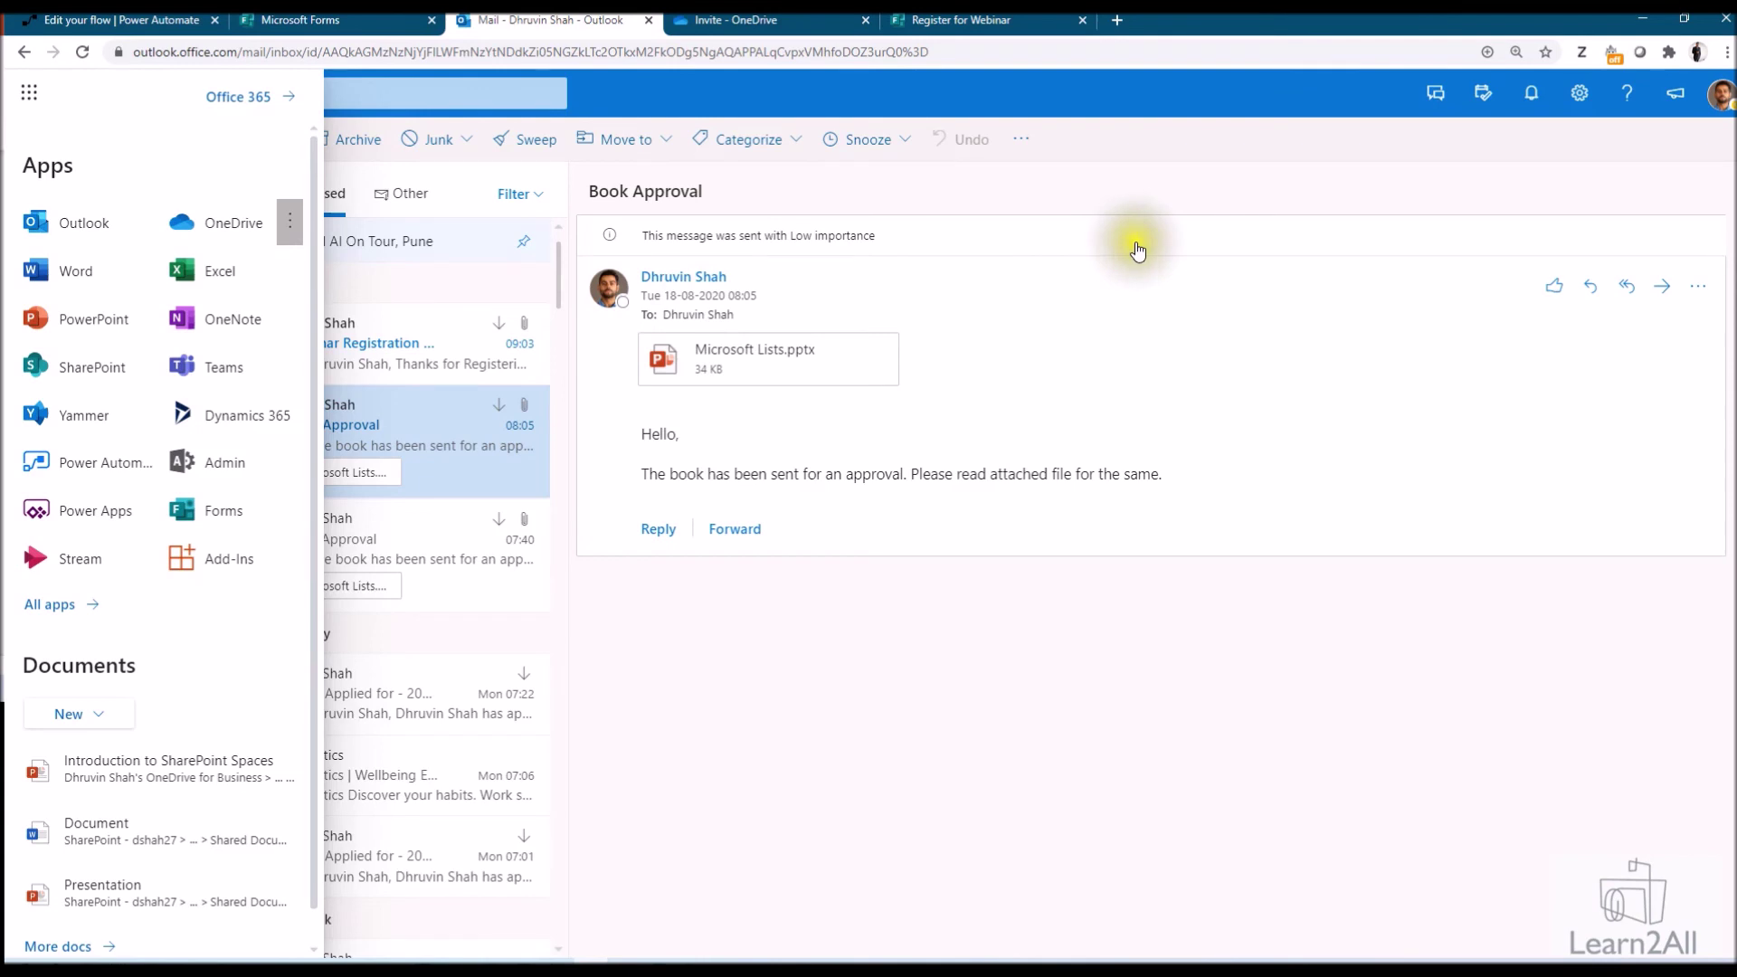
Open the Webinar Registration - Successfully email and confirm its calendar invite attachment
left_click(1136, 242)
left_click(329, 350)
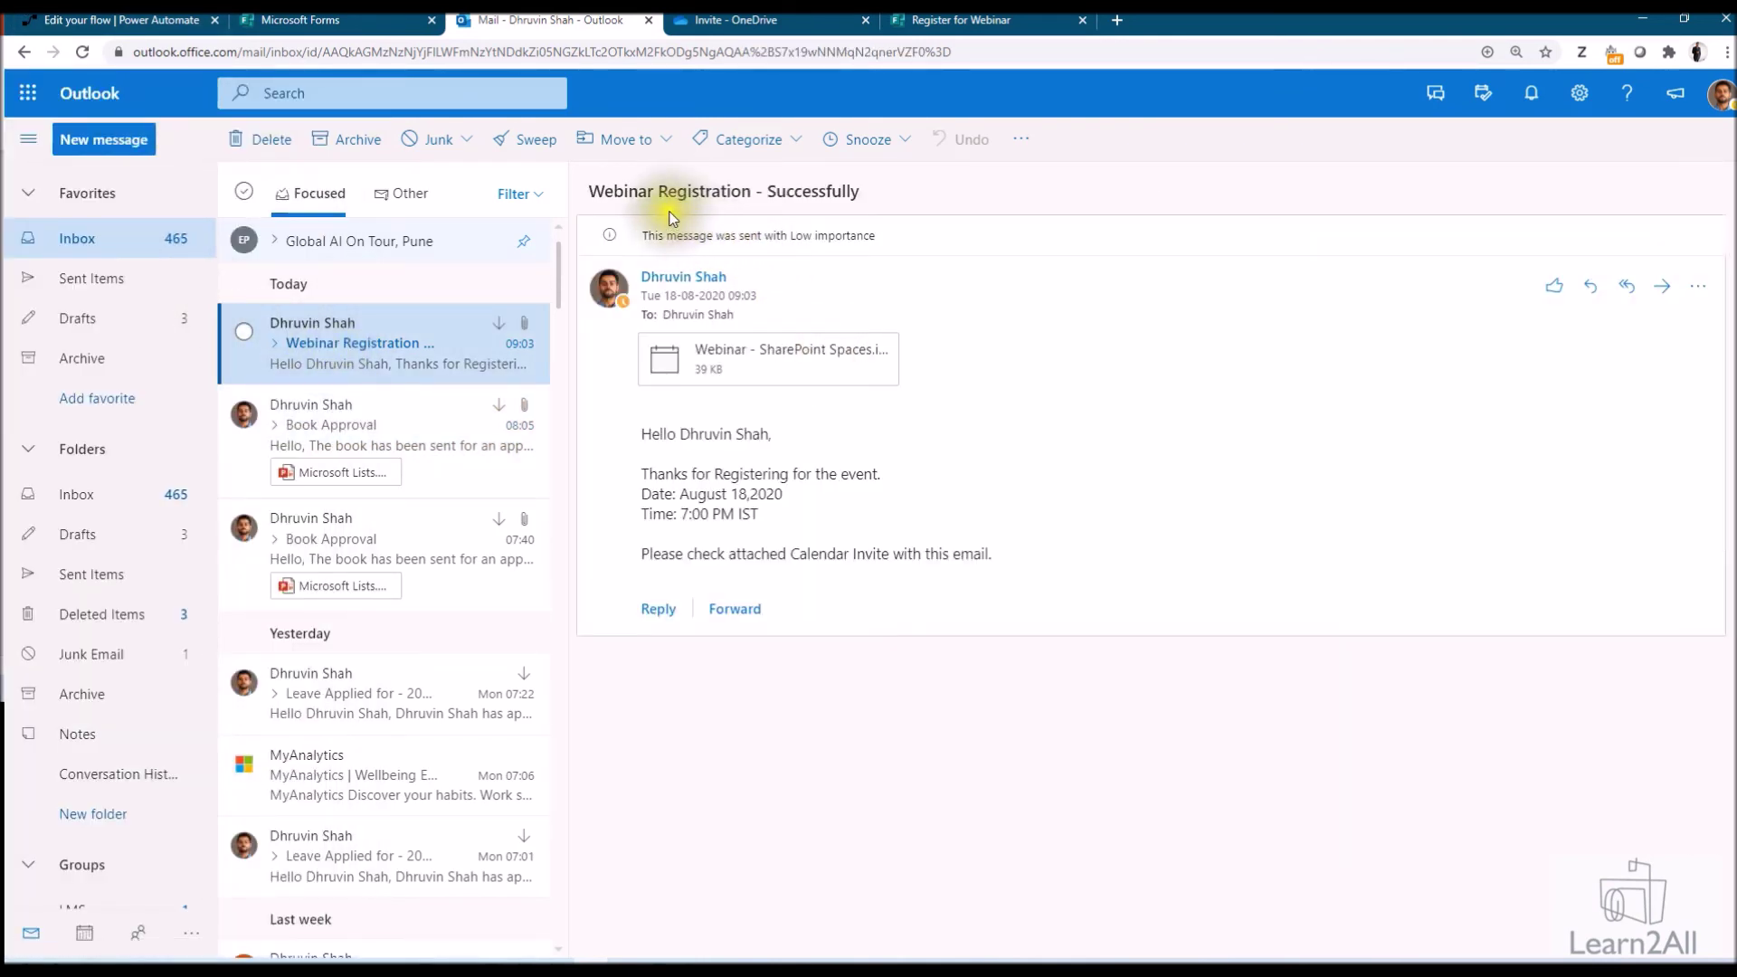
mouse_move(760, 362)
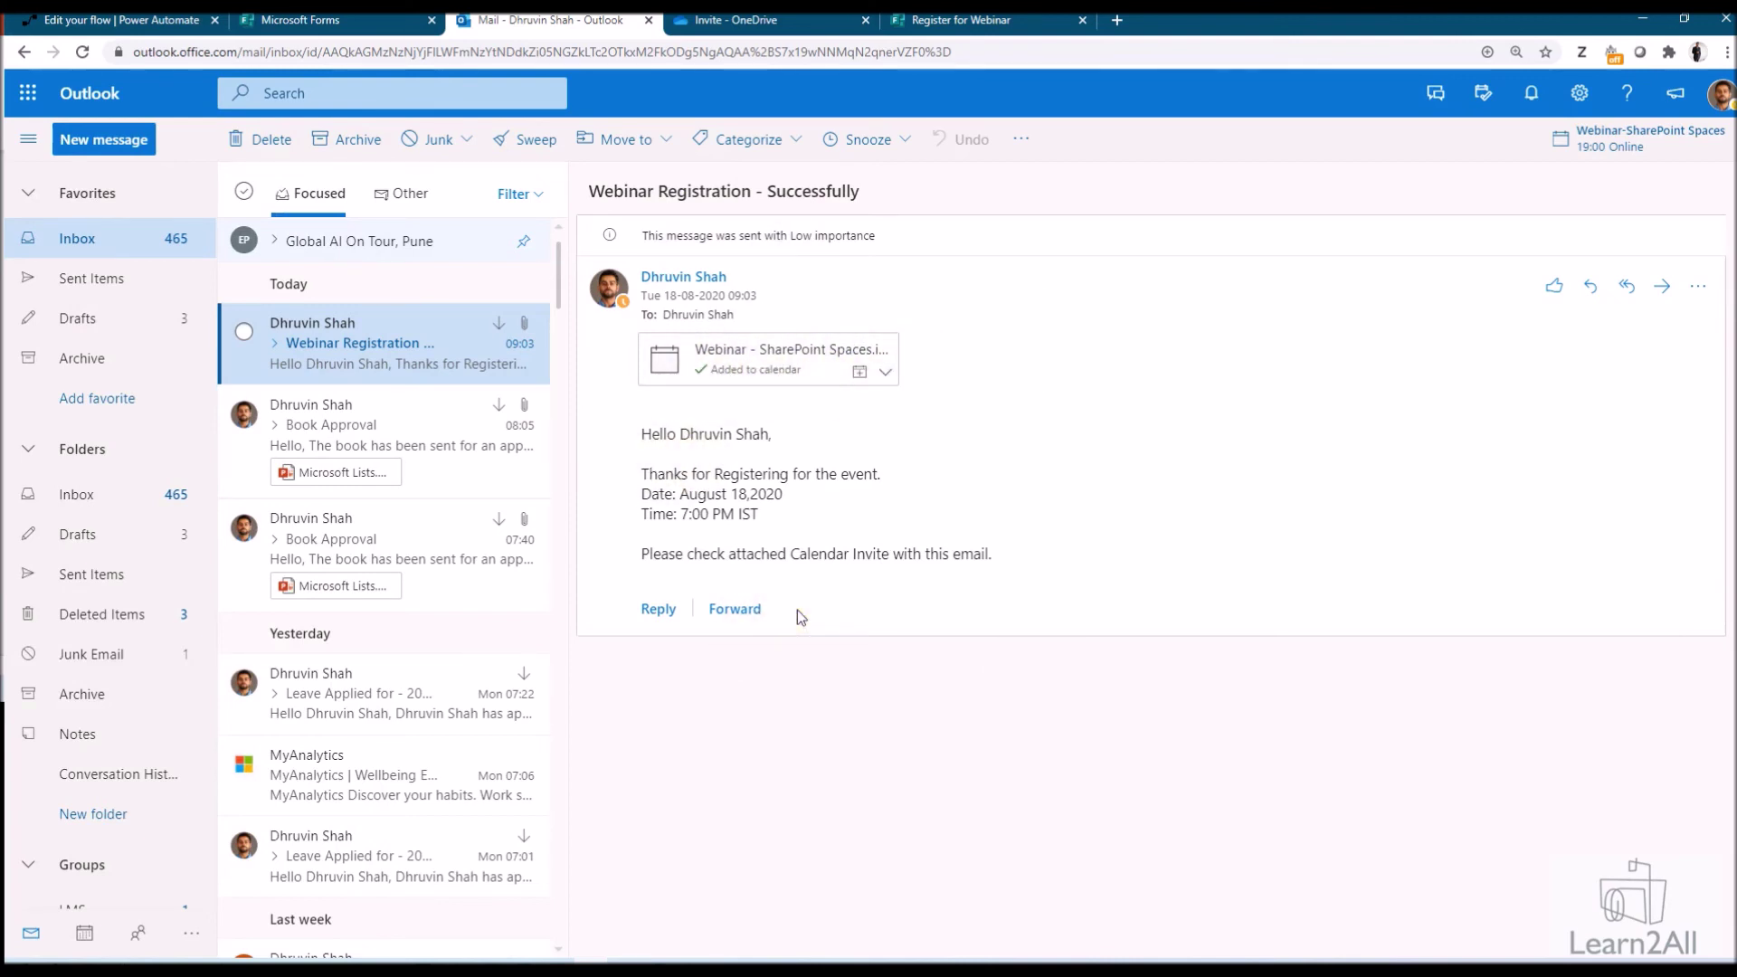
left_click(87, 935)
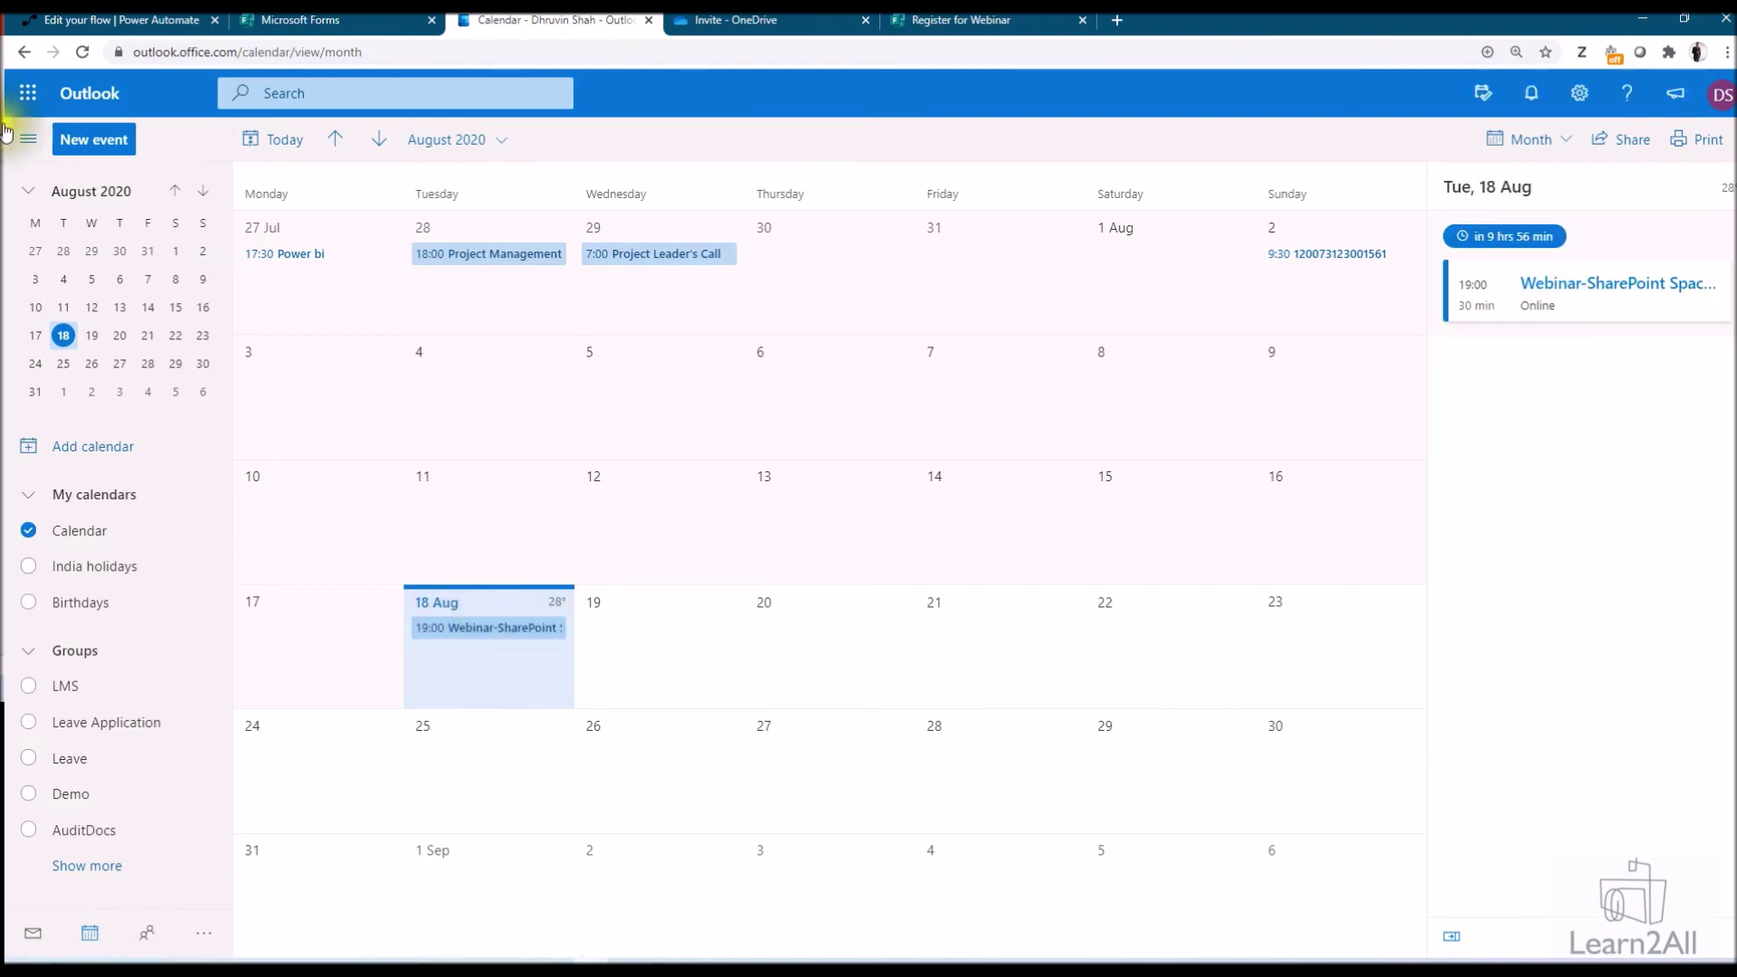
Switch back to the Register for Webinar form in Microsoft Forms
left_click(299, 20)
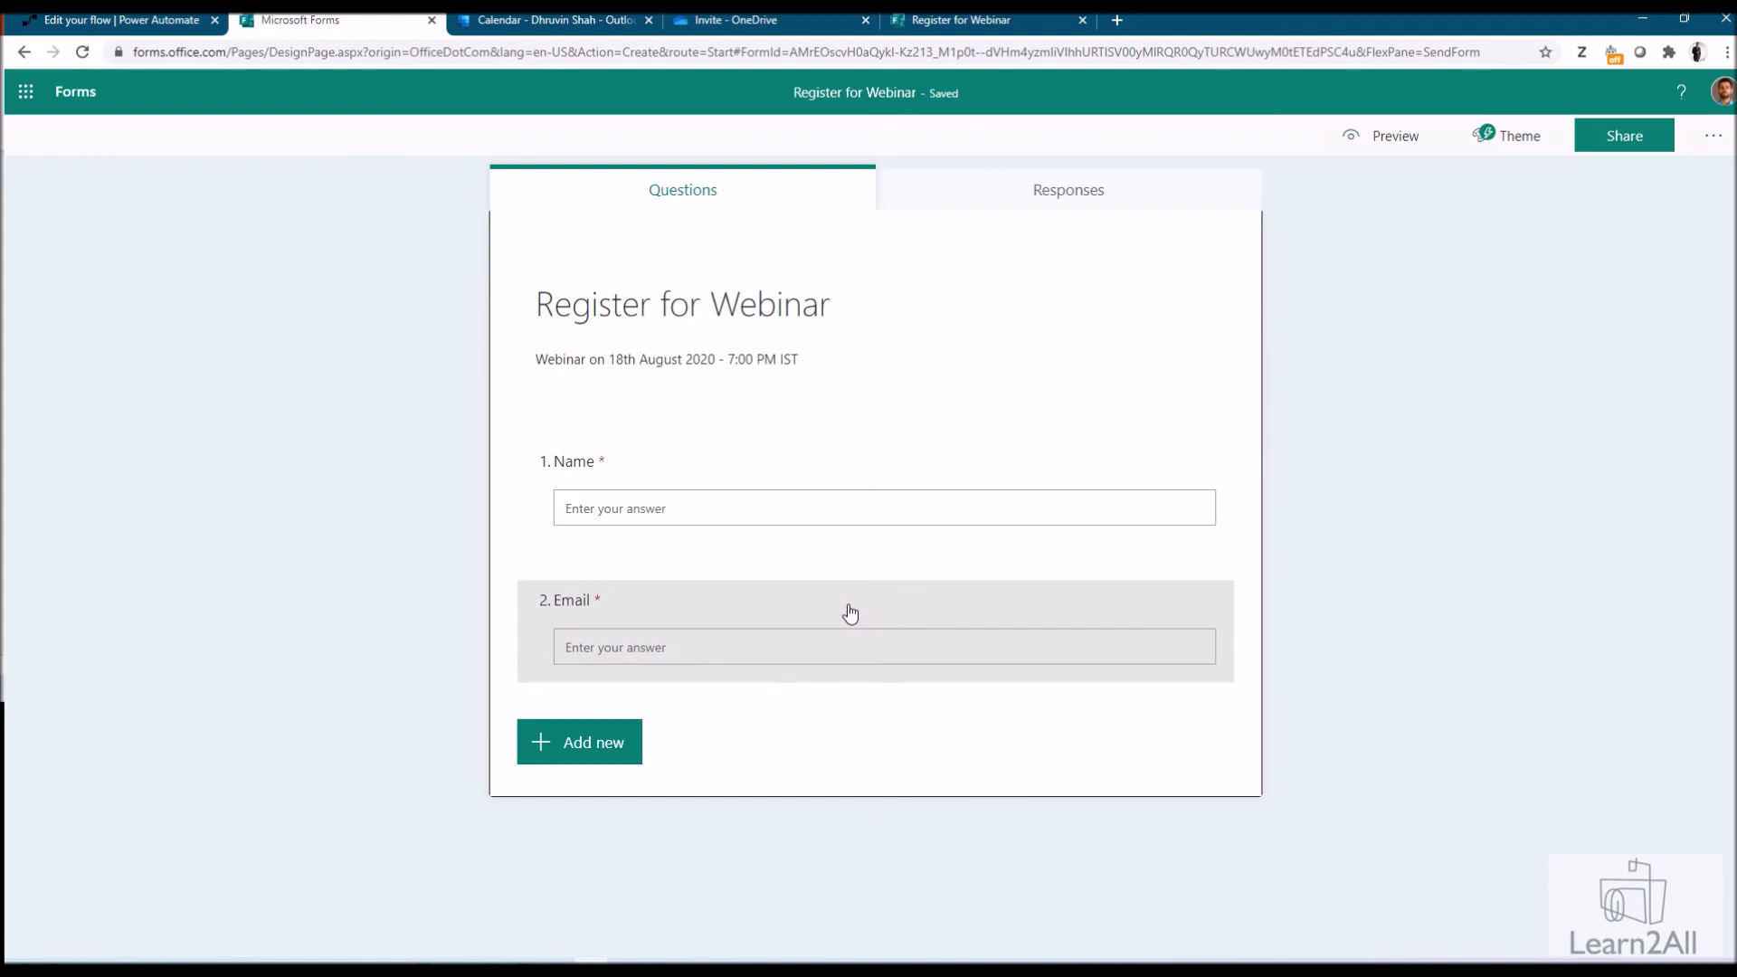
Switch back to the Power Automate flow tab
key("ctrl+shift+Tab")
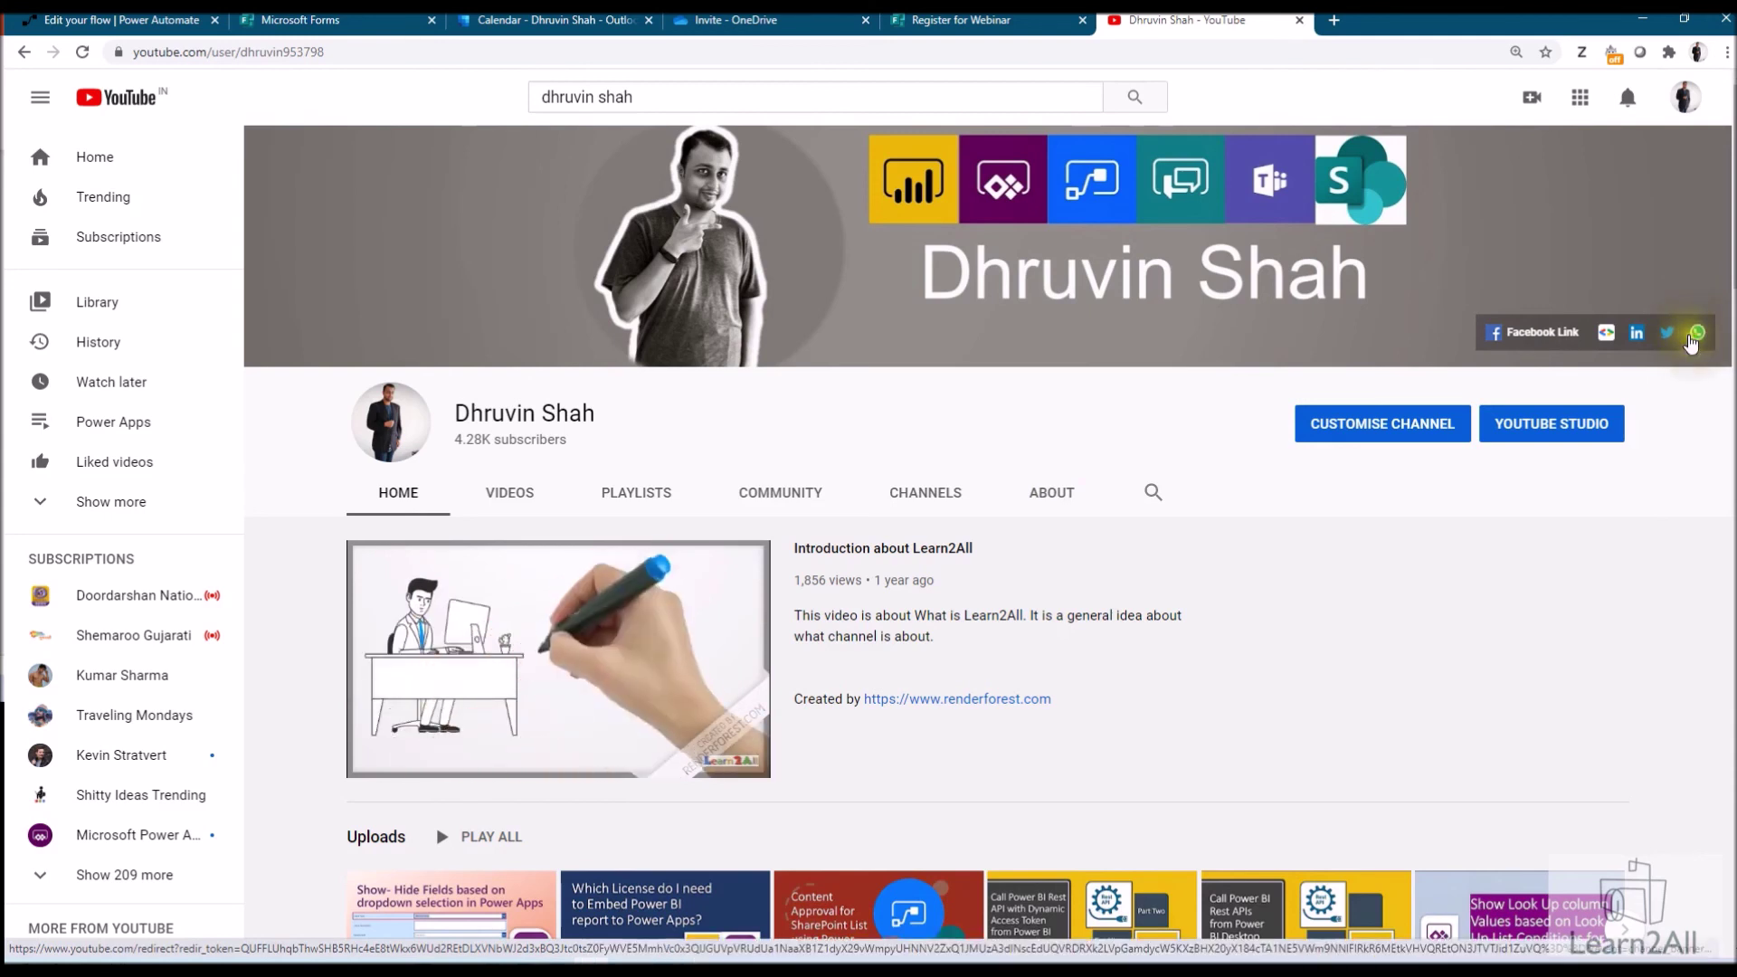
Open the Learn2ALL daily-updates Google Form from the channel banner, then return to YouTube
left_click(1606, 334)
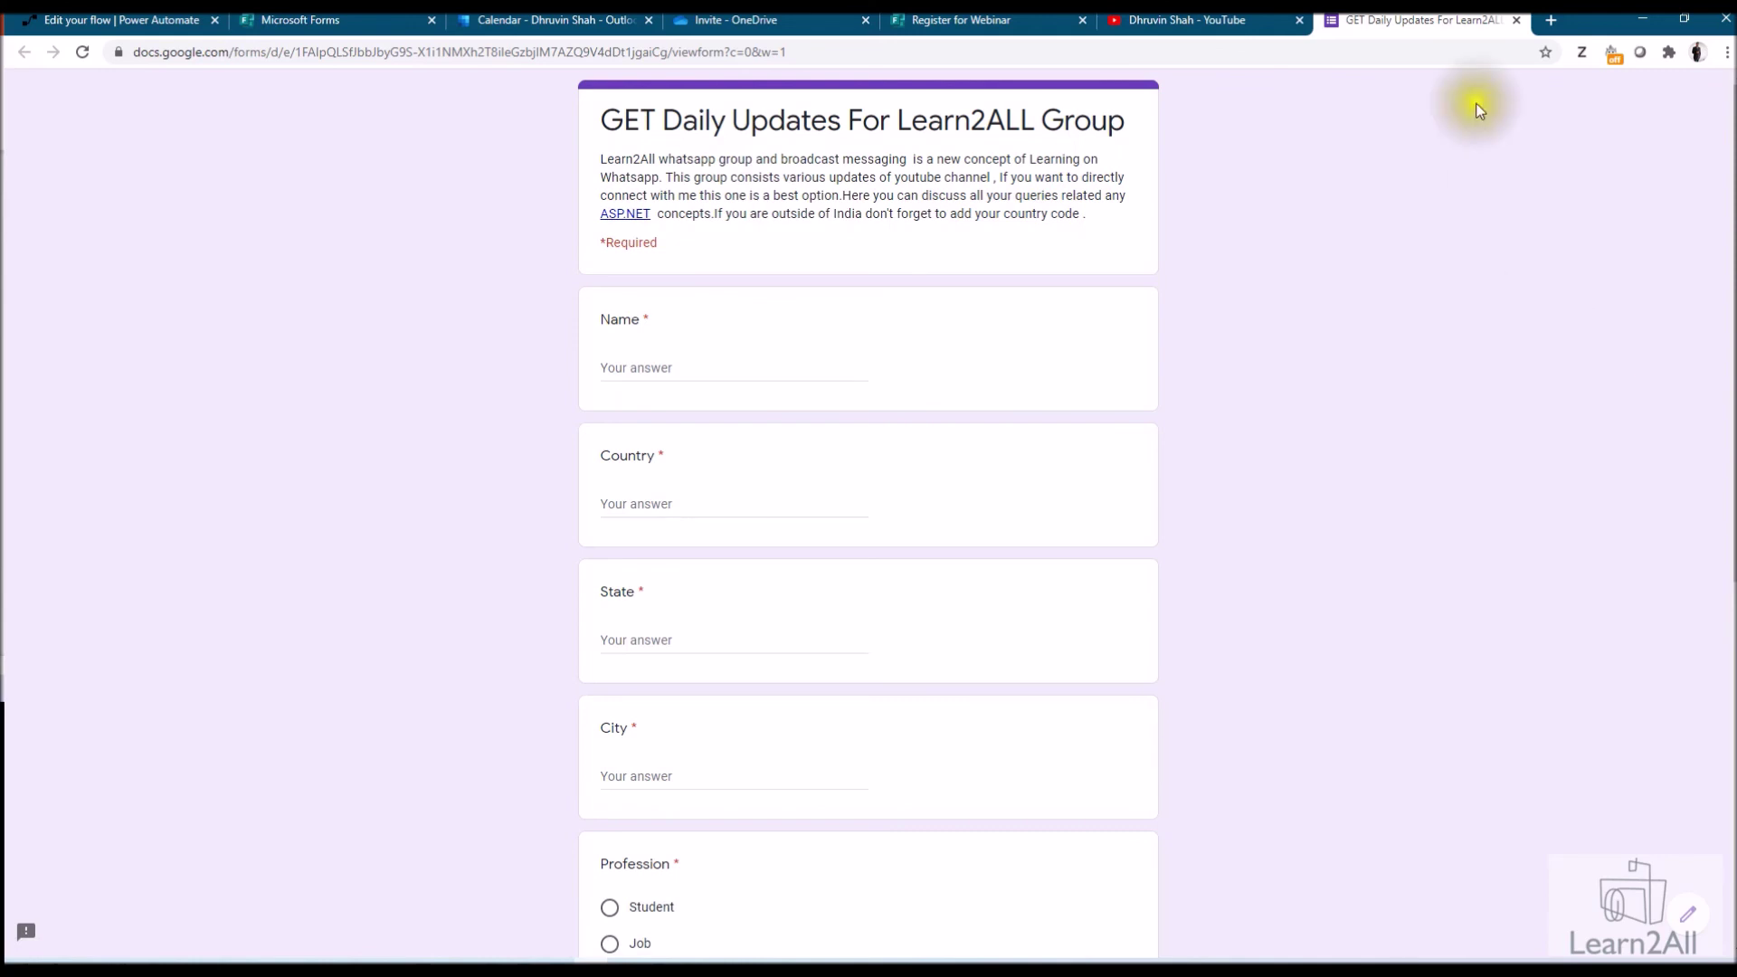
left_click(1212, 20)
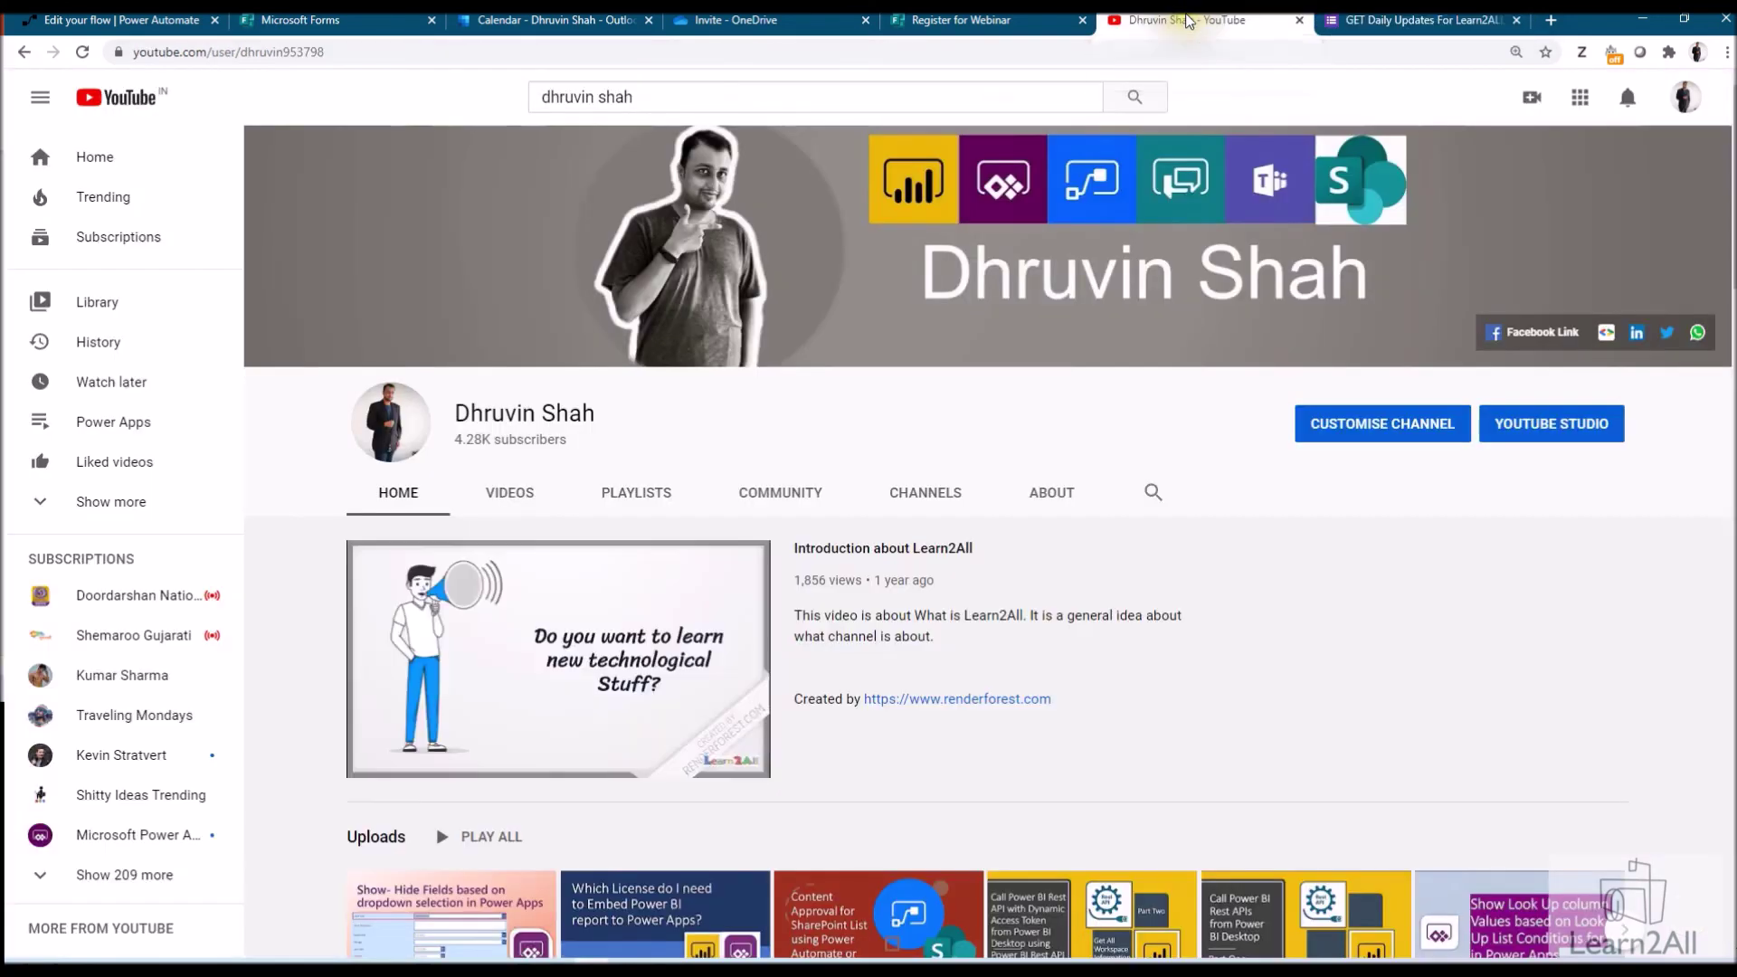